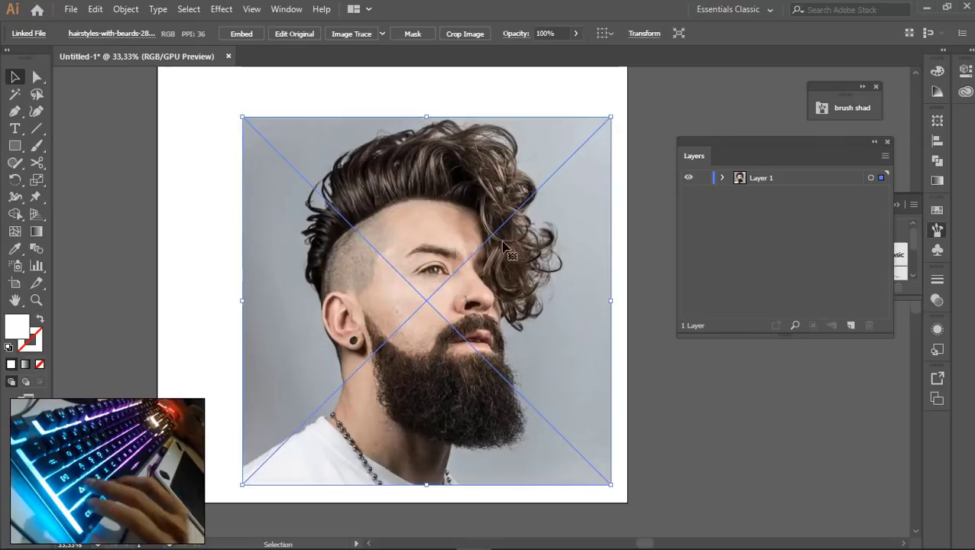
Enlarge the linked portrait photo and position it centrally on the artboard with a narrow white margin, leaving it deselected
{"action": "key", "text": "ctrl+shift+a"}
{"action": "scroll", "coordinate": [489, 258], "scroll_direction": "down", "scroll_amount": 2}
{"action": "left_click_drag", "start_coordinate": [477, 257], "coordinate": [509, 268]}
{"action": "scroll", "coordinate": [496, 274], "scroll_direction": "up", "scroll_amount": 1}
{"action": "left_click_drag", "start_coordinate": [495, 281], "coordinate": [452, 254]}
{"action": "key", "text": "ctrl+shift+a"}
{"action": "scroll", "coordinate": [453, 254], "scroll_direction": "down", "scroll_amount": 2}
{"action": "left_click", "coordinate": [481, 259]}
{"action": "left_click_drag", "start_coordinate": [515, 330], "coordinate": [535, 349]}
{"action": "key", "text": "ctrl+shift+a"}
{"action": "scroll", "coordinate": [453, 191], "scroll_direction": "up", "scroll_amount": 1}
{"action": "left_click_drag", "start_coordinate": [485, 253], "coordinate": [486, 246]}
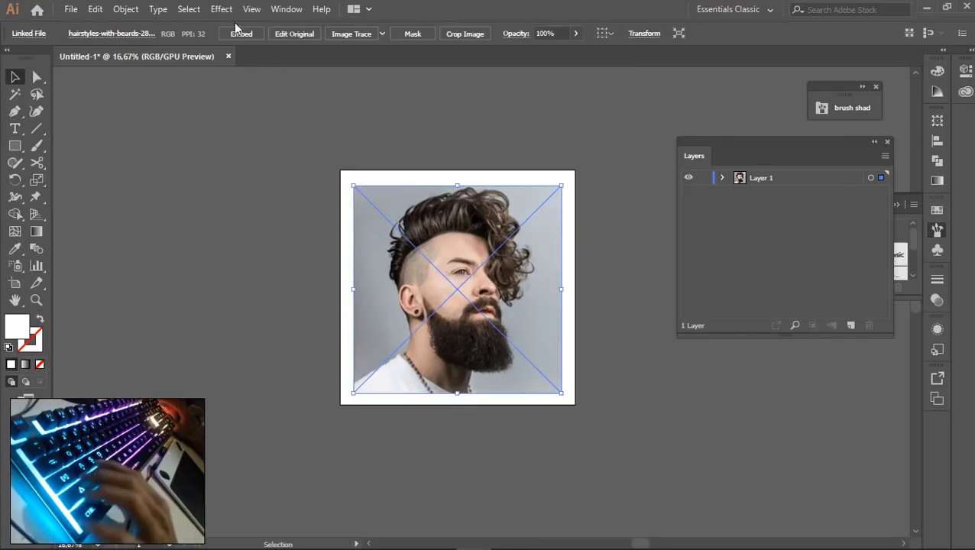
{"action": "key", "text": "ctrl+shift+a"}
Lock Layer 1 containing the photo and add a new layer above it for the tracing
{"action": "scroll", "coordinate": [451, 233], "scroll_direction": "up", "scroll_amount": 1}
{"action": "scroll", "coordinate": [459, 243], "scroll_direction": "down", "scroll_amount": 1}
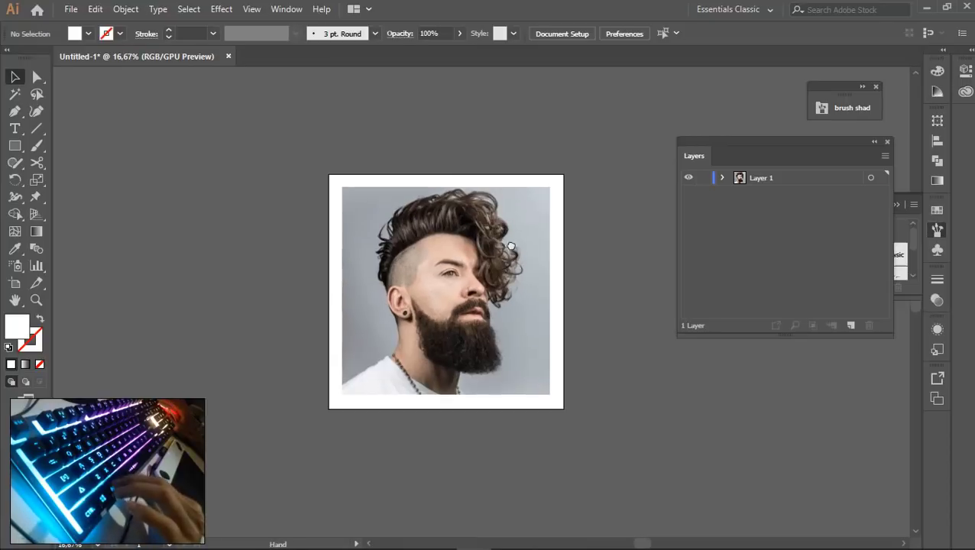
{"action": "left_click", "coordinate": [511, 246]}
{"action": "key", "text": "ctrl+shift+a"}
{"action": "scroll", "coordinate": [483, 240], "scroll_direction": "up", "scroll_amount": 1}
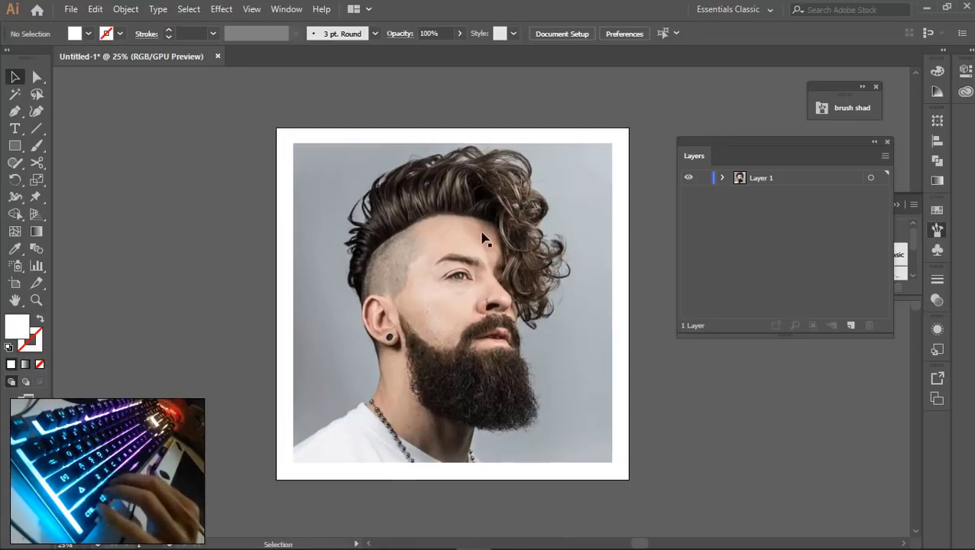
{"action": "left_click", "coordinate": [483, 234]}
{"action": "left_click", "coordinate": [704, 178]}
{"action": "left_click", "coordinate": [851, 325]}
Start a Pen path on Layer 2 along the beard's front edge, from beside the mouth down to its lower front corner
{"action": "scroll", "coordinate": [416, 323], "scroll_direction": "up", "scroll_amount": 2}
{"action": "left_click_drag", "start_coordinate": [535, 341], "coordinate": [464, 310]}
{"action": "key", "text": "p"}
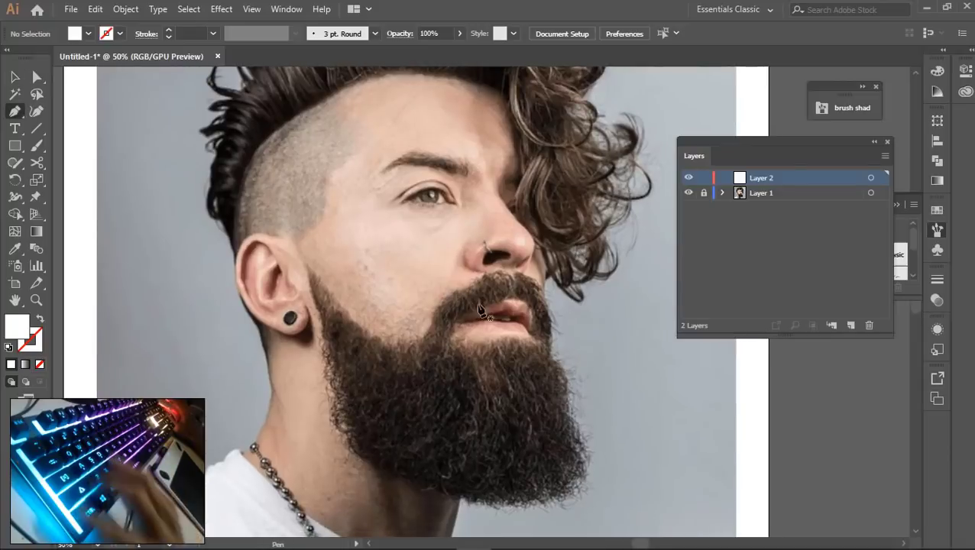
{"action": "scroll", "coordinate": [428, 298], "scroll_direction": "down", "scroll_amount": 1}
{"action": "scroll", "coordinate": [575, 246], "scroll_direction": "up", "scroll_amount": 1}
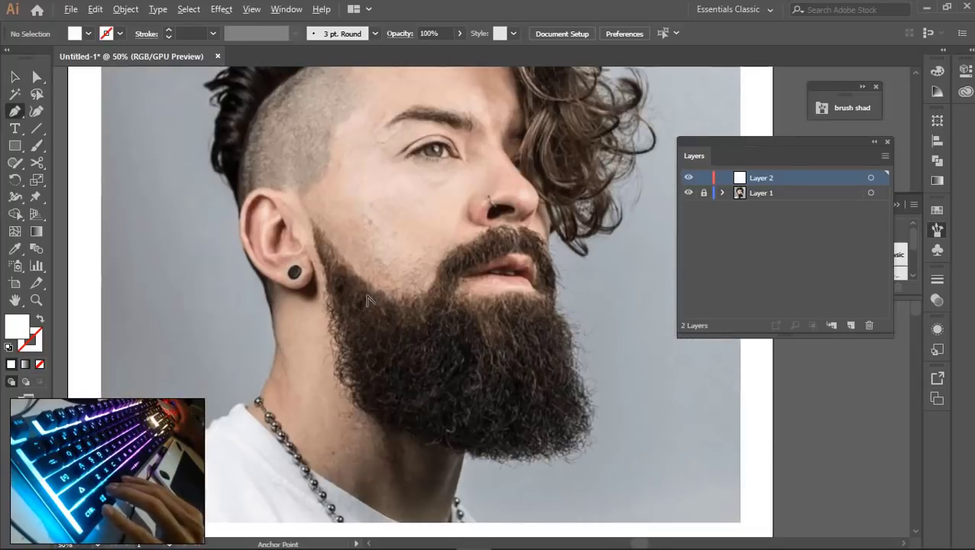
{"action": "scroll", "coordinate": [328, 334], "scroll_direction": "down", "scroll_amount": 2}
{"action": "left_click_drag", "start_coordinate": [325, 337], "coordinate": [397, 315]}
{"action": "scroll", "coordinate": [518, 291], "scroll_direction": "up", "scroll_amount": 3}
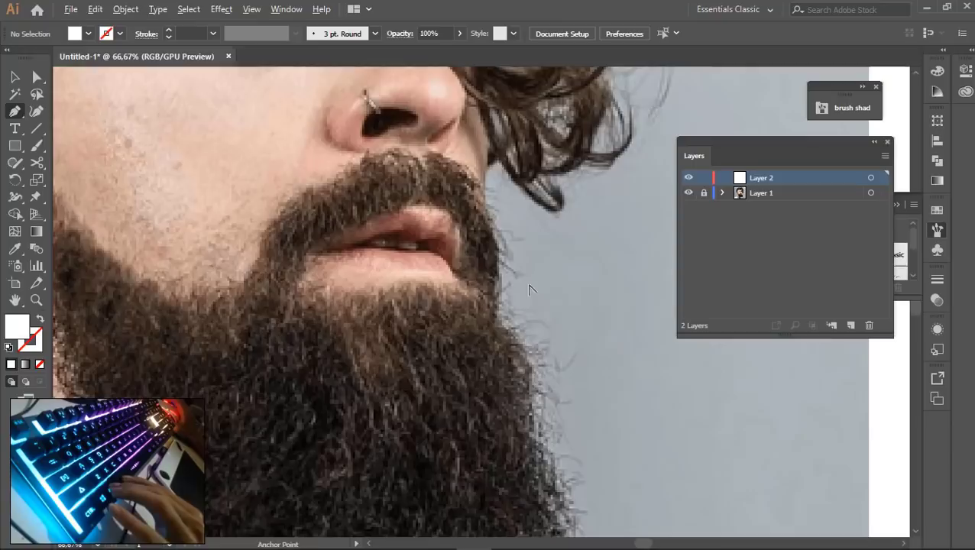
{"action": "left_click", "coordinate": [502, 275]}
{"action": "left_click_drag", "start_coordinate": [500, 318], "coordinate": [549, 362]}
{"action": "left_click_drag", "start_coordinate": [553, 400], "coordinate": [577, 256]}
{"action": "scroll", "coordinate": [566, 294], "scroll_direction": "down", "scroll_amount": 1}
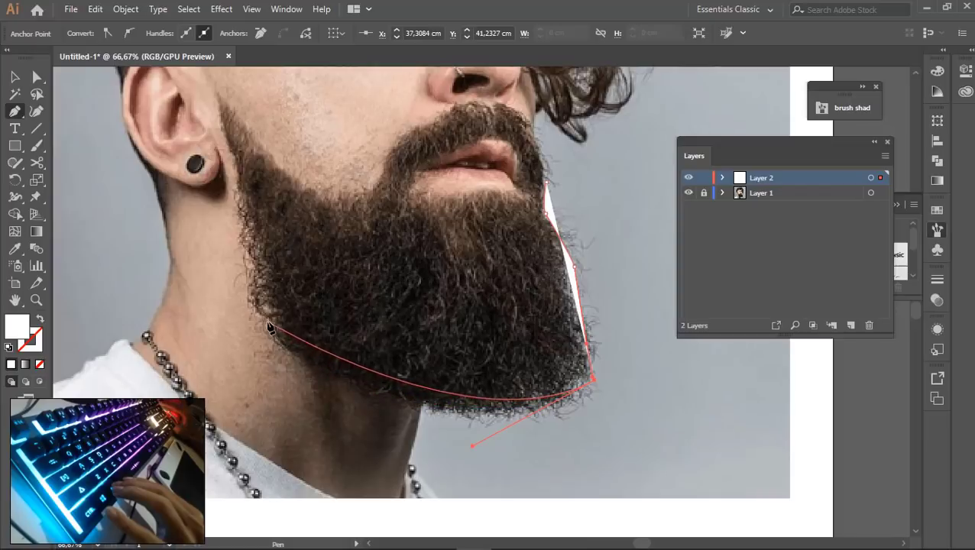
Continue the path along the beard's underside to the neck and swap fill and stroke, giving a white outline with no fill
{"action": "left_click_drag", "start_coordinate": [266, 318], "coordinate": [249, 275]}
{"action": "left_click_drag", "start_coordinate": [247, 264], "coordinate": [331, 354]}
{"action": "key", "text": "shift+x"}
{"action": "scroll", "coordinate": [336, 357], "scroll_direction": "down", "scroll_amount": 3}
{"action": "scroll", "coordinate": [341, 357], "scroll_direction": "up", "scroll_amount": 3}
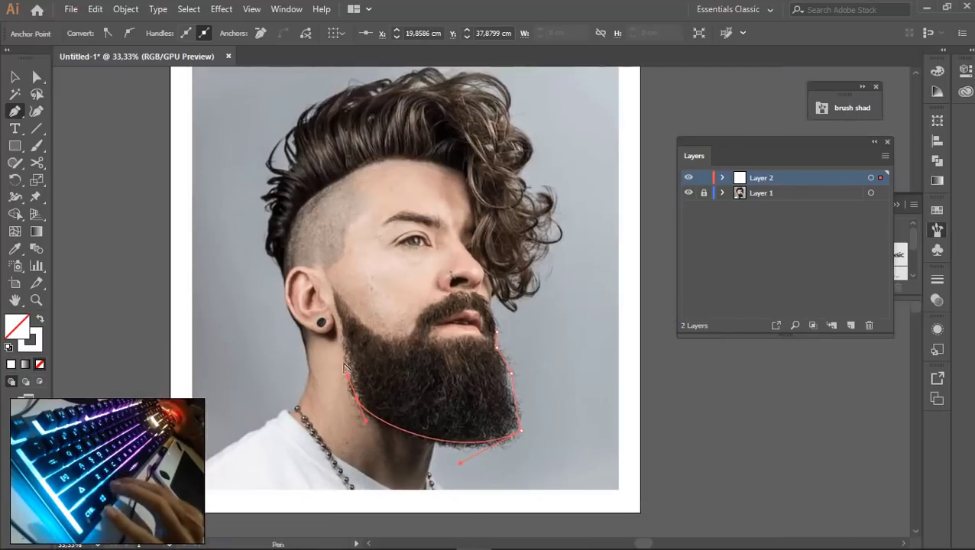
Extend the outline up the beard's rear edge to the sideburn and back along the cheek with pointed, hair-like notches
{"action": "left_click", "coordinate": [322, 224]}
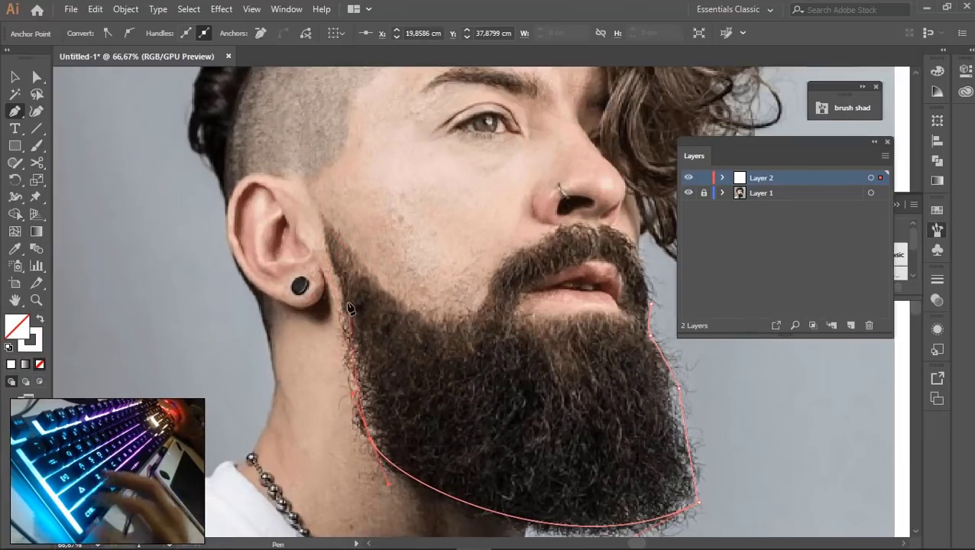
{"action": "scroll", "coordinate": [346, 336], "scroll_direction": "up", "scroll_amount": 3}
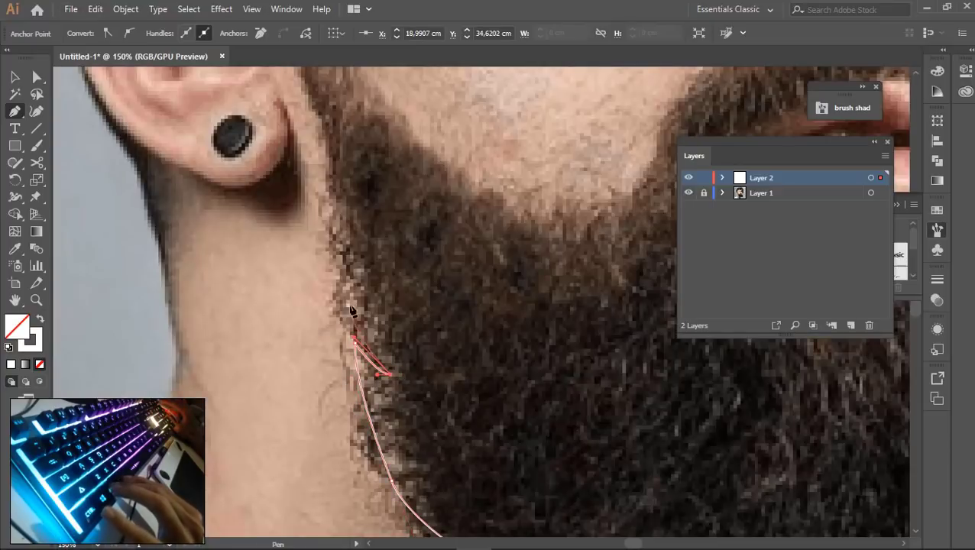
{"action": "left_click_drag", "start_coordinate": [344, 227], "coordinate": [397, 360]}
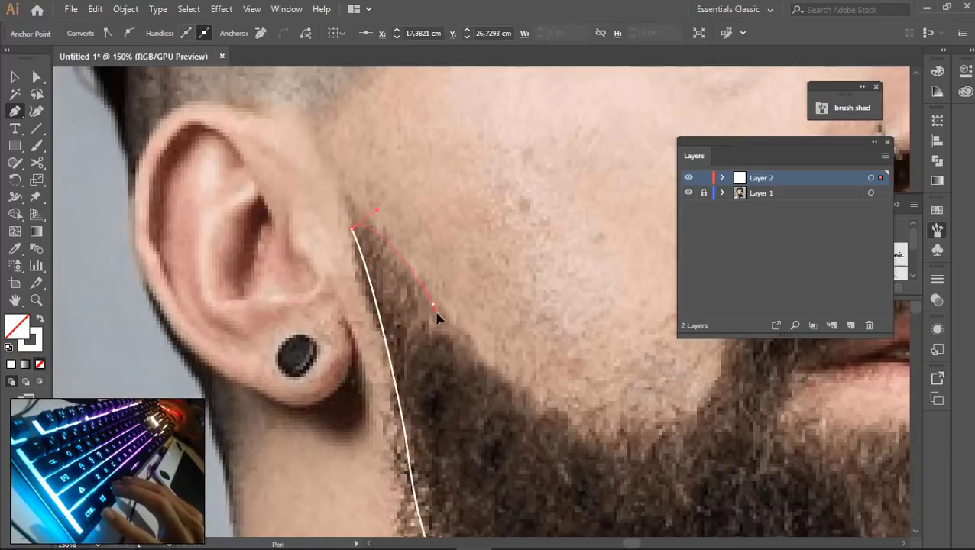
{"action": "scroll", "coordinate": [447, 322], "scroll_direction": "down", "scroll_amount": 3}
{"action": "scroll", "coordinate": [447, 322], "scroll_direction": "right", "scroll_amount": 3}
{"action": "left_click_drag", "start_coordinate": [422, 327], "coordinate": [451, 330]}
{"action": "scroll", "coordinate": [449, 334], "scroll_direction": "right", "scroll_amount": 2}
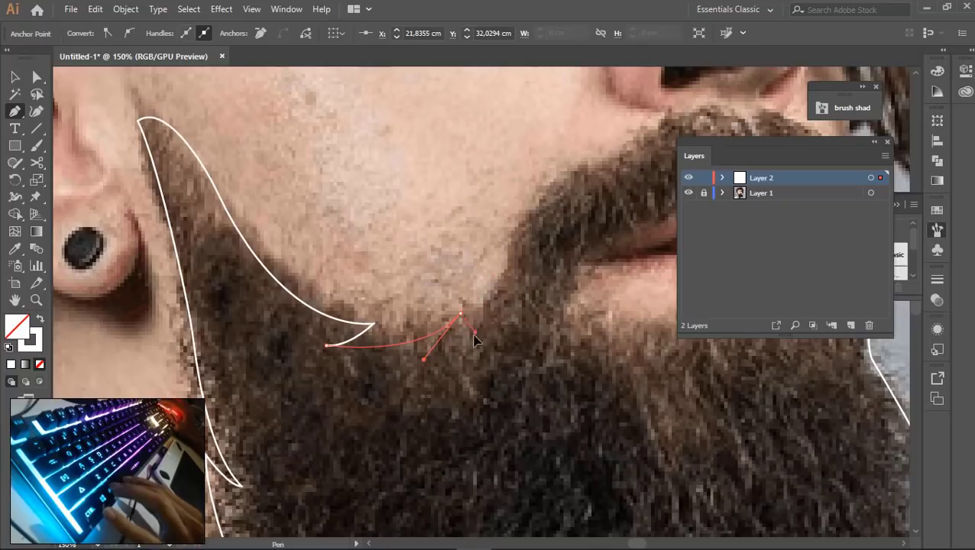
Trace the moustache's upper edge from the cheek to the base of the nose
{"action": "left_click_drag", "start_coordinate": [412, 185], "coordinate": [302, 316]}
{"action": "scroll", "coordinate": [345, 272], "scroll_direction": "up", "scroll_amount": 1, "text": "alt"}
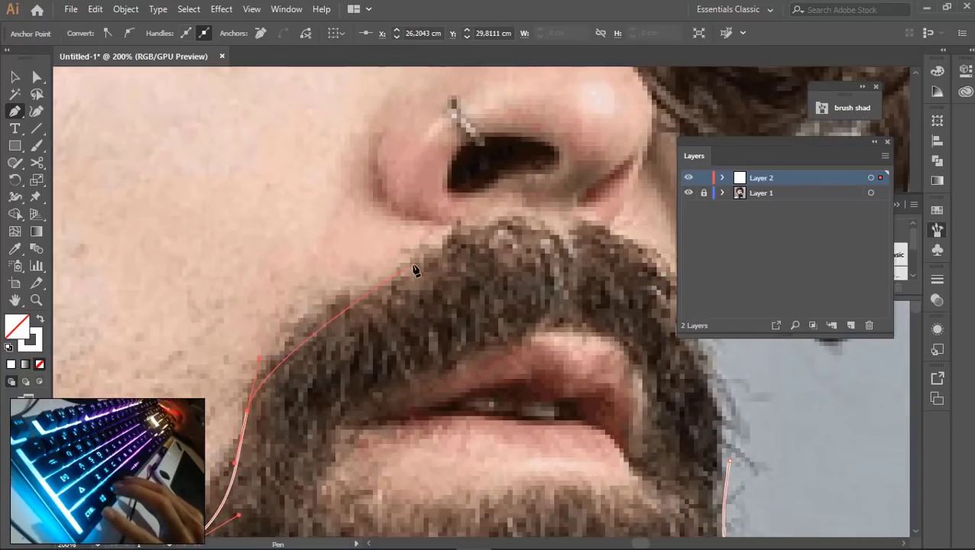
{"action": "left_click", "coordinate": [454, 246]}
Trace a crescent-shaped shadow around the wing of the nose, curving back toward the nostril
{"action": "scroll", "coordinate": [452, 253], "scroll_direction": "up", "scroll_amount": 3}
{"action": "scroll", "coordinate": [451, 275], "scroll_direction": "left", "scroll_amount": 2}
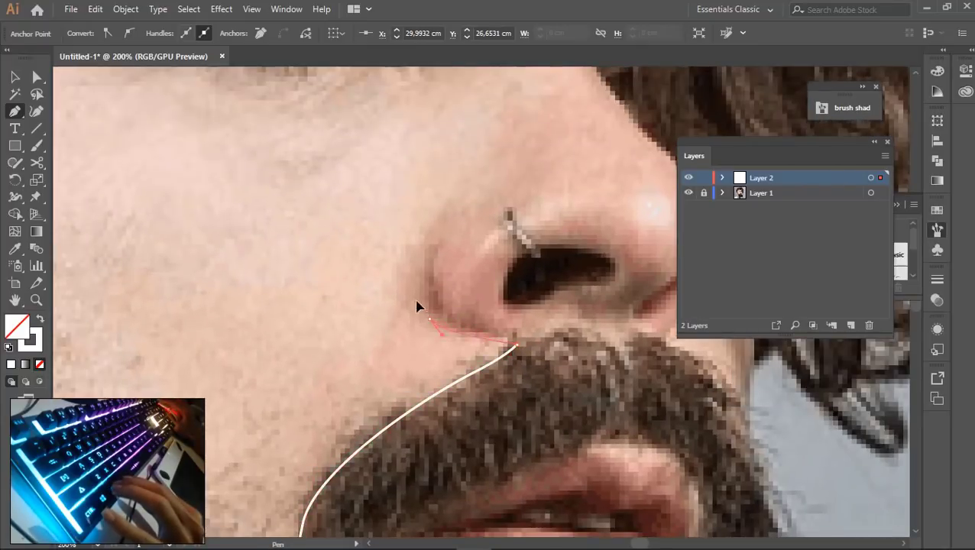
{"action": "scroll", "coordinate": [431, 270], "scroll_direction": "up", "scroll_amount": 2, "text": "alt"}
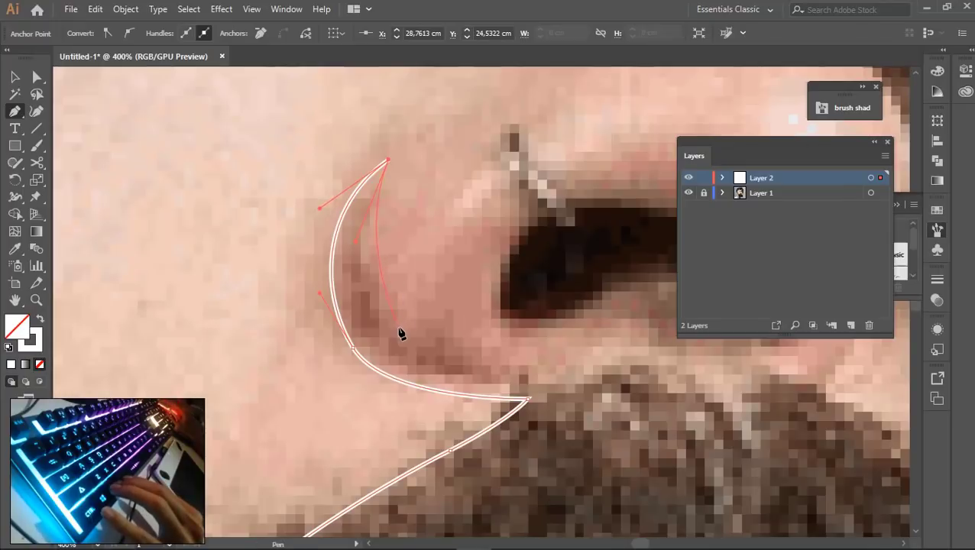
{"action": "left_click_drag", "start_coordinate": [399, 329], "coordinate": [454, 370]}
{"action": "scroll", "coordinate": [500, 290], "scroll_direction": "down", "scroll_amount": 2, "text": "alt"}
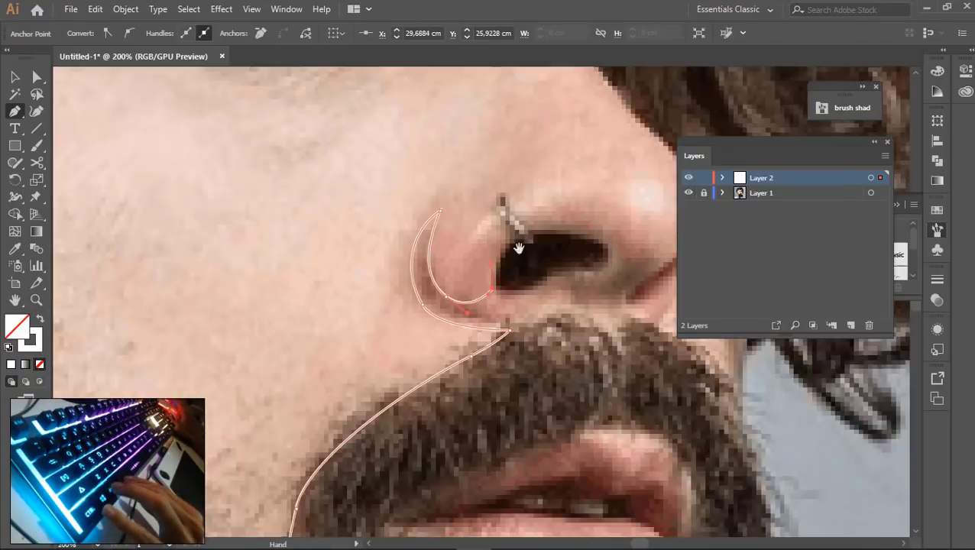
Outline the nostril and continue the path along the underside of the nose toward its tip
{"action": "scroll", "coordinate": [489, 333], "scroll_direction": "up", "scroll_amount": 1, "text": "alt"}
{"action": "left_click_drag", "start_coordinate": [498, 331], "coordinate": [581, 334]}
{"action": "left_click_drag", "start_coordinate": [576, 385], "coordinate": [545, 410]}
{"action": "scroll", "coordinate": [545, 411], "scroll_direction": "down", "scroll_amount": 3, "text": "alt"}
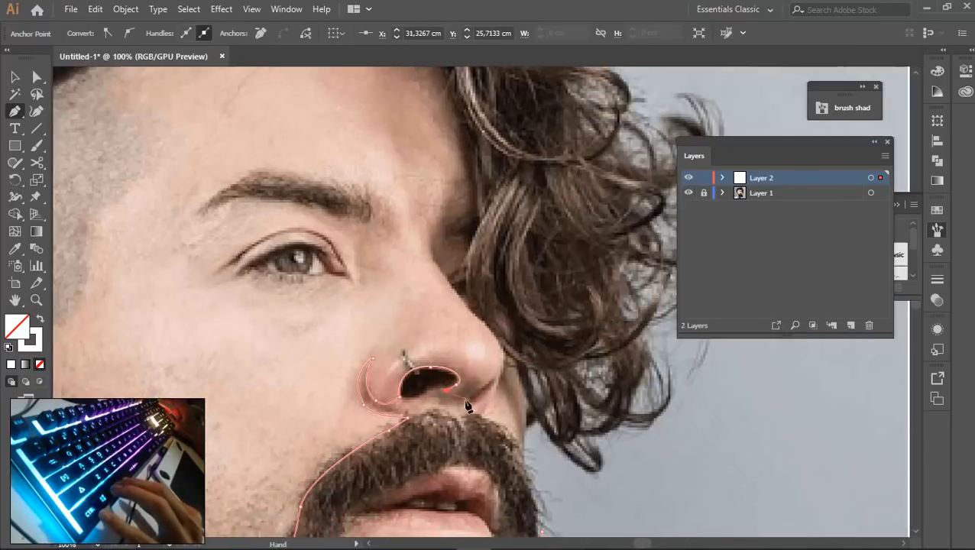
{"action": "scroll", "coordinate": [468, 403], "scroll_direction": "up", "scroll_amount": 3, "text": "alt"}
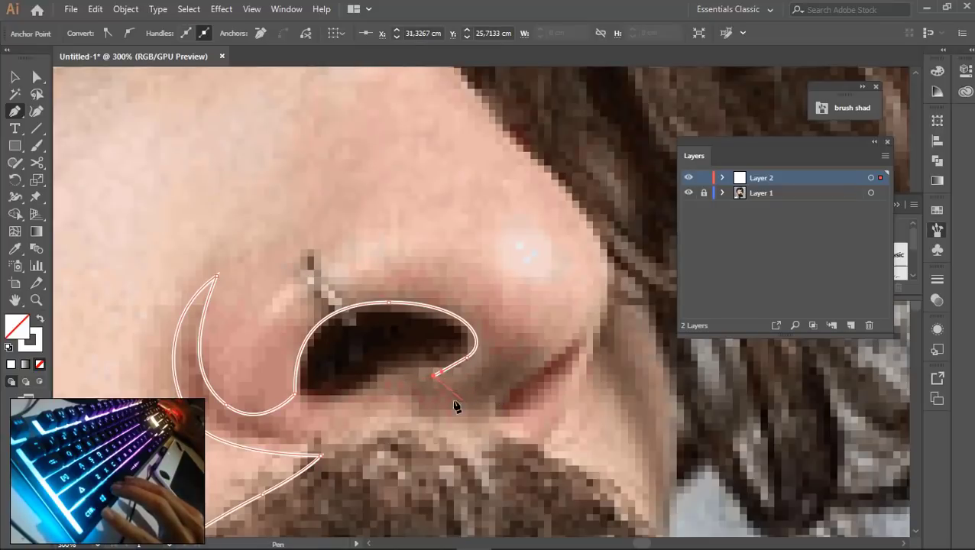
{"action": "left_click_drag", "start_coordinate": [388, 399], "coordinate": [537, 380]}
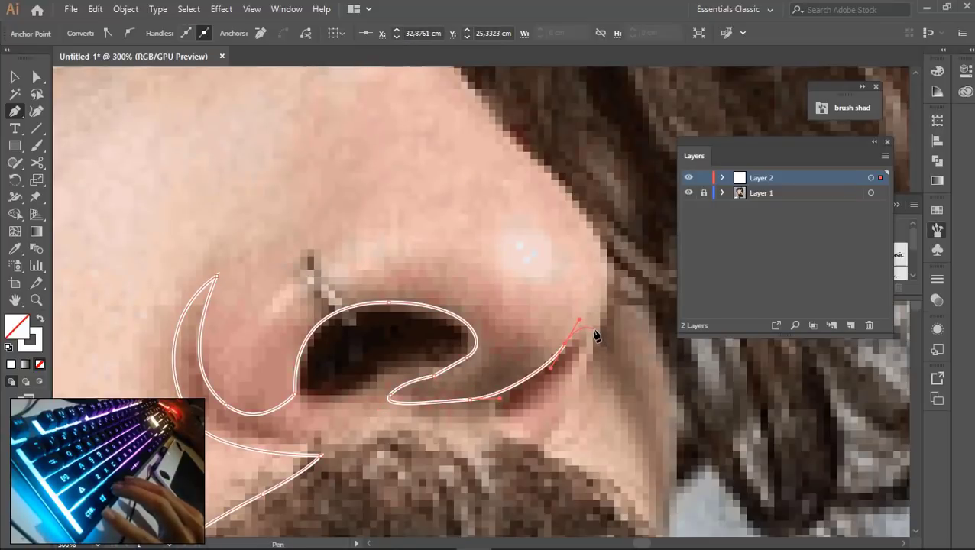
Trace the nose profile from the tip up to the bridge and back down along the shaded side beside the hair
{"action": "scroll", "coordinate": [595, 337], "scroll_direction": "down", "scroll_amount": 2, "text": "alt"}
{"action": "scroll", "coordinate": [519, 294], "scroll_direction": "up", "scroll_amount": 3}
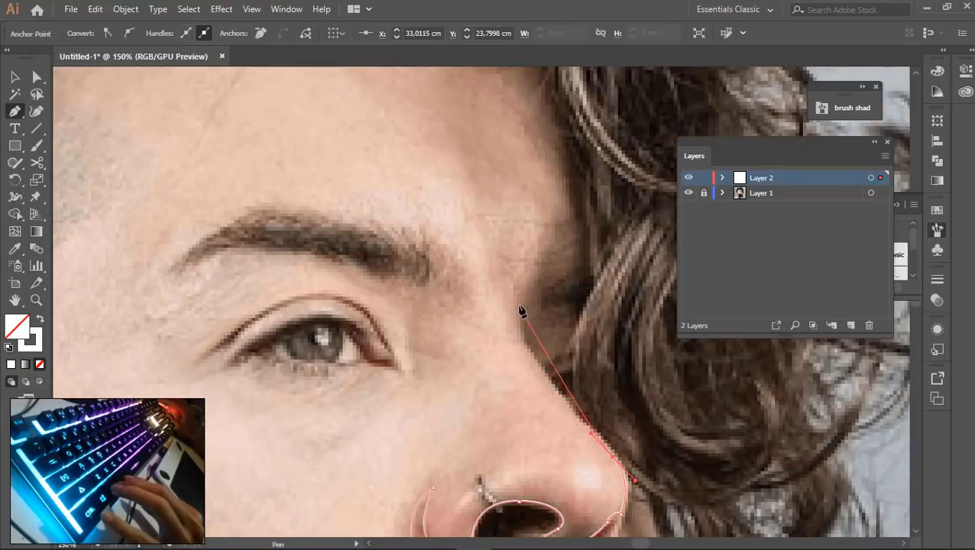
{"action": "left_click_drag", "start_coordinate": [520, 303], "coordinate": [527, 238]}
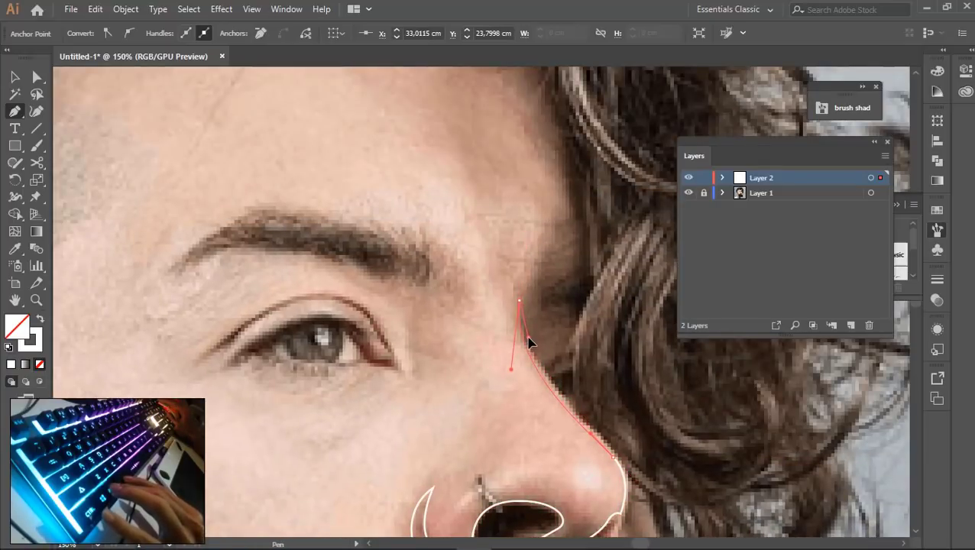
{"action": "scroll", "coordinate": [530, 343], "scroll_direction": "down", "scroll_amount": 2}
{"action": "scroll", "coordinate": [413, 321], "scroll_direction": "up", "scroll_amount": 2}
{"action": "scroll", "coordinate": [408, 276], "scroll_direction": "up", "scroll_amount": 1}
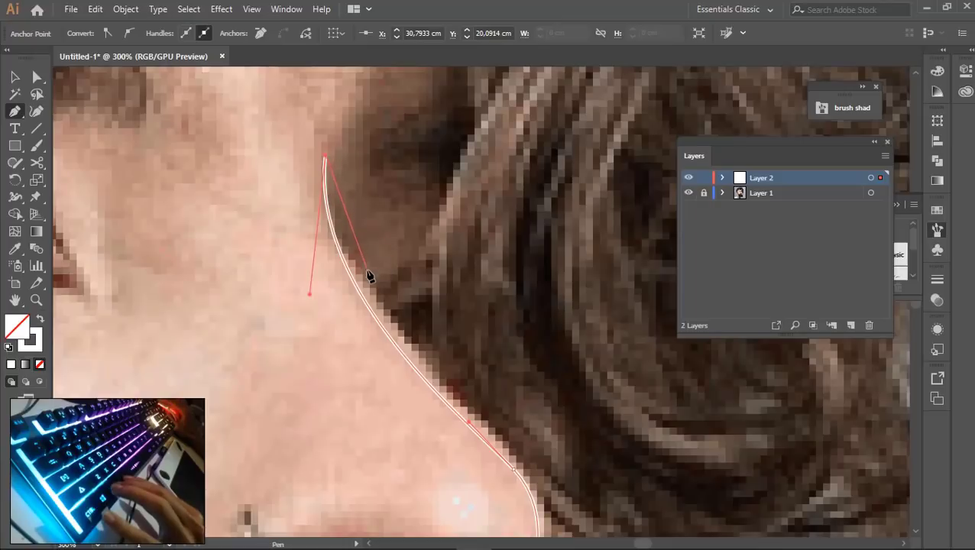
{"action": "left_click_drag", "start_coordinate": [370, 275], "coordinate": [389, 289]}
{"action": "left_click_drag", "start_coordinate": [432, 358], "coordinate": [529, 441]}
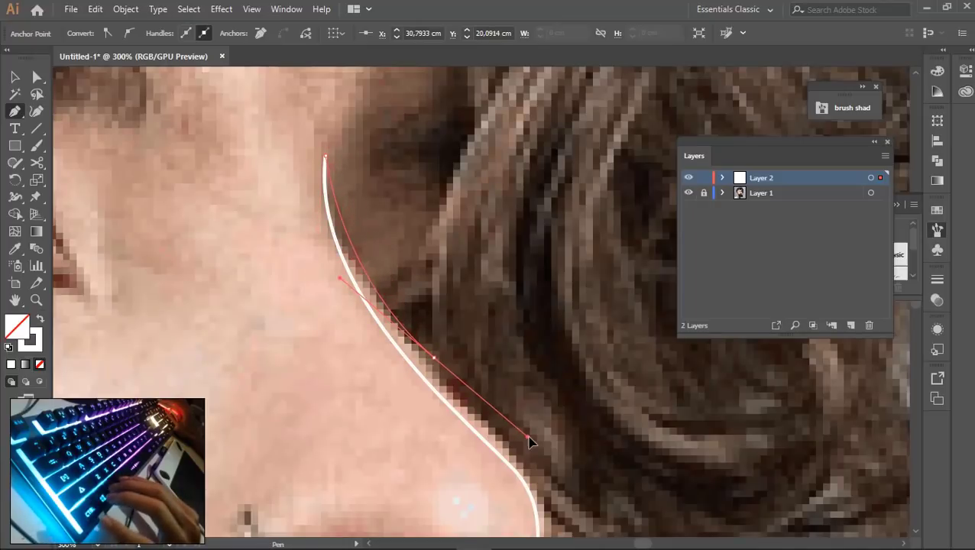
Follow the curls' edge up past the far eye and continue the path across the forehead hairline
{"action": "scroll", "coordinate": [413, 266], "scroll_direction": "down", "scroll_amount": 3}
{"action": "scroll", "coordinate": [438, 265], "scroll_direction": "down", "scroll_amount": 2}
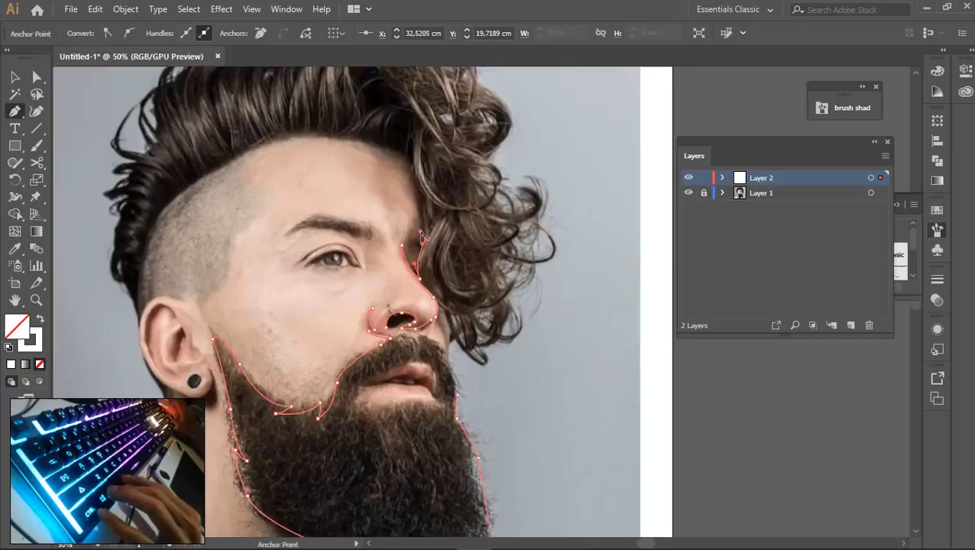
{"action": "scroll", "coordinate": [484, 287], "scroll_direction": "up", "scroll_amount": 1}
{"action": "left_click_drag", "start_coordinate": [468, 222], "coordinate": [409, 186]}
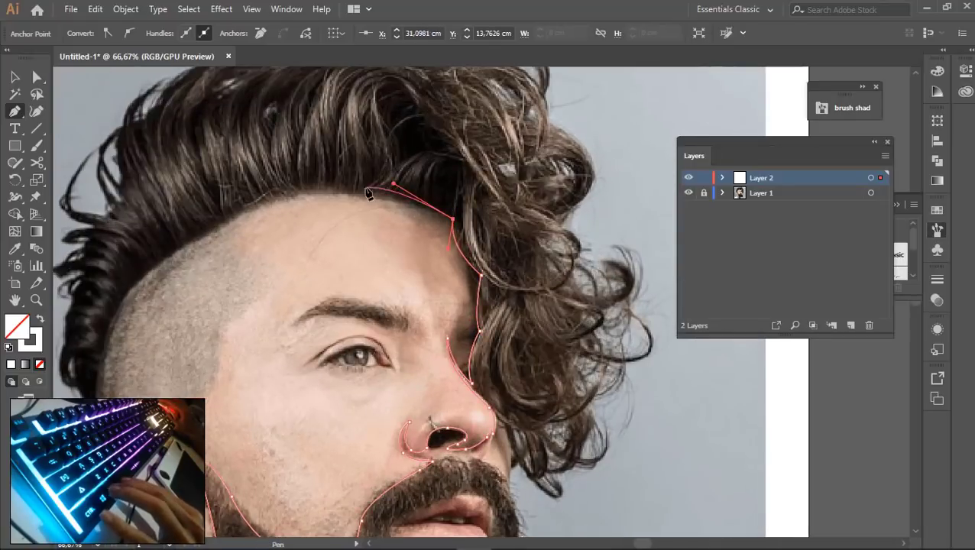
{"action": "scroll", "coordinate": [370, 192], "scroll_direction": "up", "scroll_amount": 2}
{"action": "left_click_drag", "start_coordinate": [322, 198], "coordinate": [326, 191]}
{"action": "scroll", "coordinate": [429, 200], "scroll_direction": "down", "scroll_amount": 1}
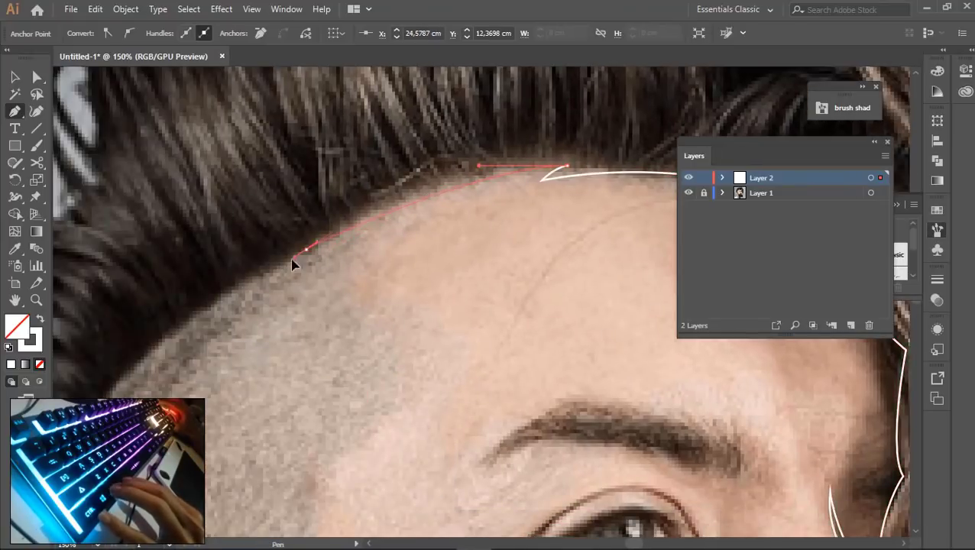
Continue the path along the edge of the shaved side of the head down to the top of the ear
{"action": "left_click_drag", "start_coordinate": [440, 295], "coordinate": [551, 152]}
{"action": "left_click_drag", "start_coordinate": [424, 233], "coordinate": [402, 262]}
{"action": "left_click_drag", "start_coordinate": [386, 416], "coordinate": [405, 489]}
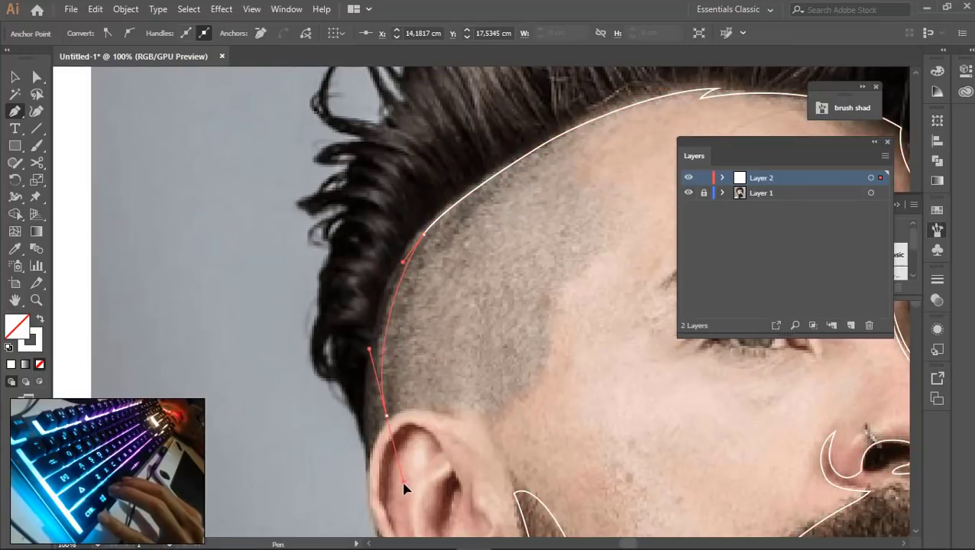
{"action": "scroll", "coordinate": [412, 407], "scroll_direction": "up", "scroll_amount": 2}
{"action": "left_click_drag", "start_coordinate": [454, 309], "coordinate": [317, 263]}
{"action": "key", "text": "ctrl+z"}
{"action": "key", "text": "ctrl+z"}
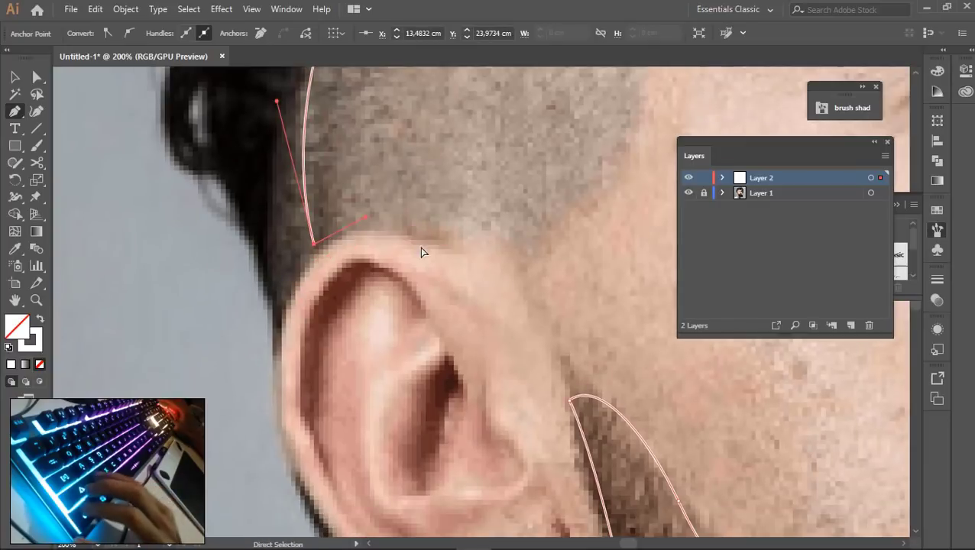
Trace the ear with a thin sliver along its upper rim and continue down the outer rim to the lobe
{"action": "left_click_drag", "start_coordinate": [433, 248], "coordinate": [451, 262]}
{"action": "left_click", "coordinate": [433, 248]}
{"action": "left_click_drag", "start_coordinate": [312, 275], "coordinate": [268, 341]}
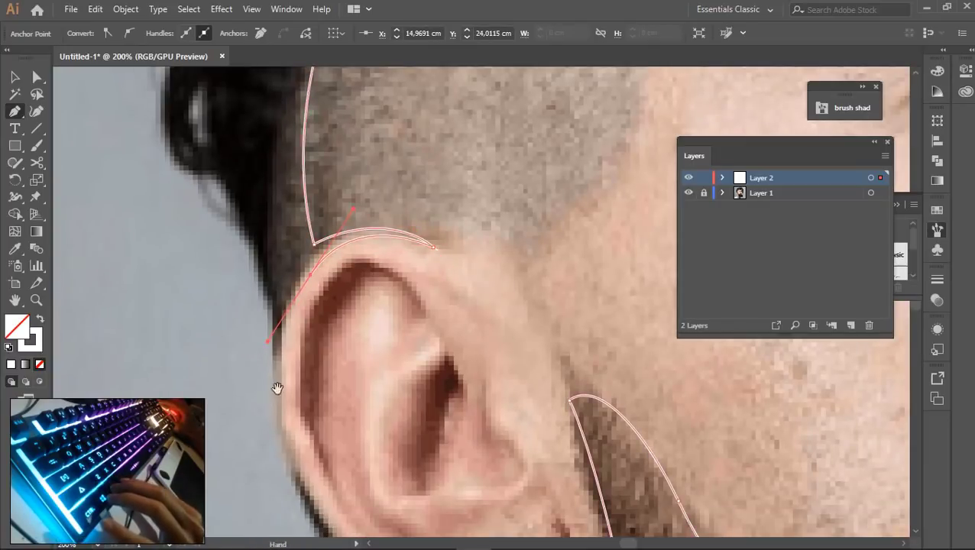
{"action": "left_click_drag", "start_coordinate": [277, 390], "coordinate": [295, 272]}
{"action": "left_click_drag", "start_coordinate": [331, 382], "coordinate": [364, 448]}
{"action": "left_click_drag", "start_coordinate": [365, 450], "coordinate": [246, 287]}
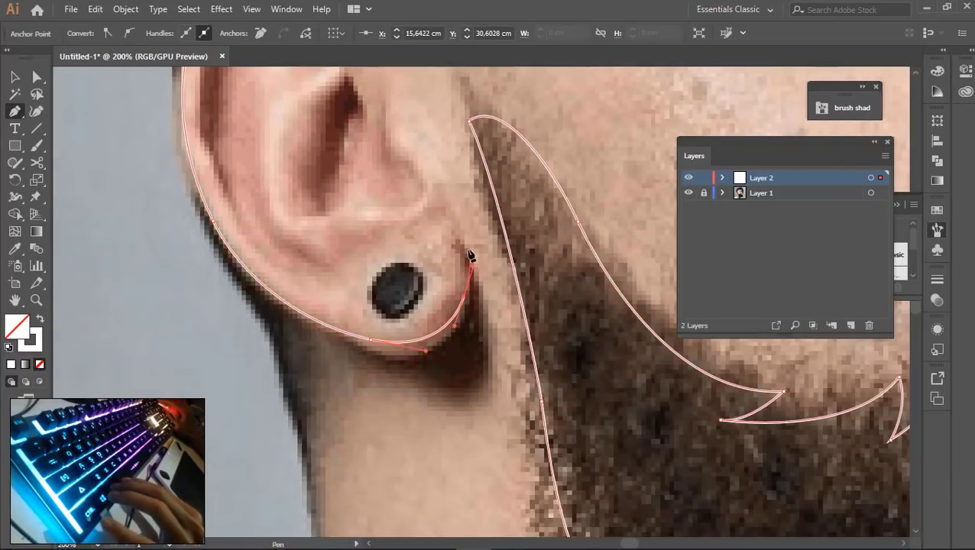
Outline the dark shadow behind and beneath the earlobe and carry the path back to the nape
{"action": "left_click", "coordinate": [451, 227]}
{"action": "left_click_drag", "start_coordinate": [483, 357], "coordinate": [488, 387]}
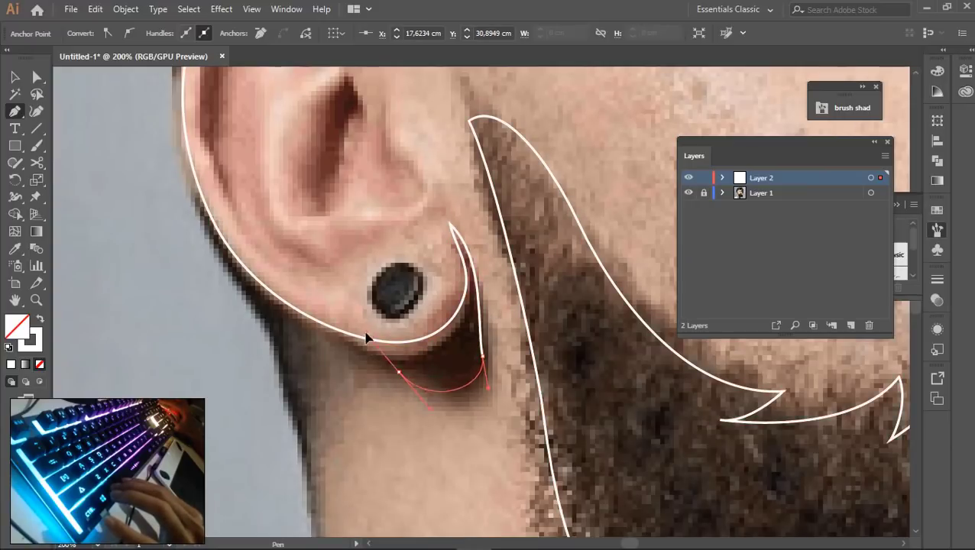
{"action": "left_click", "coordinate": [294, 335]}
Trace the back of the neck down to the shirt collar, adding a pointed spike into the neck where it meets the shoulder
{"action": "scroll", "coordinate": [298, 333], "scroll_direction": "down", "scroll_amount": 5}
{"action": "left_click", "coordinate": [333, 247]}
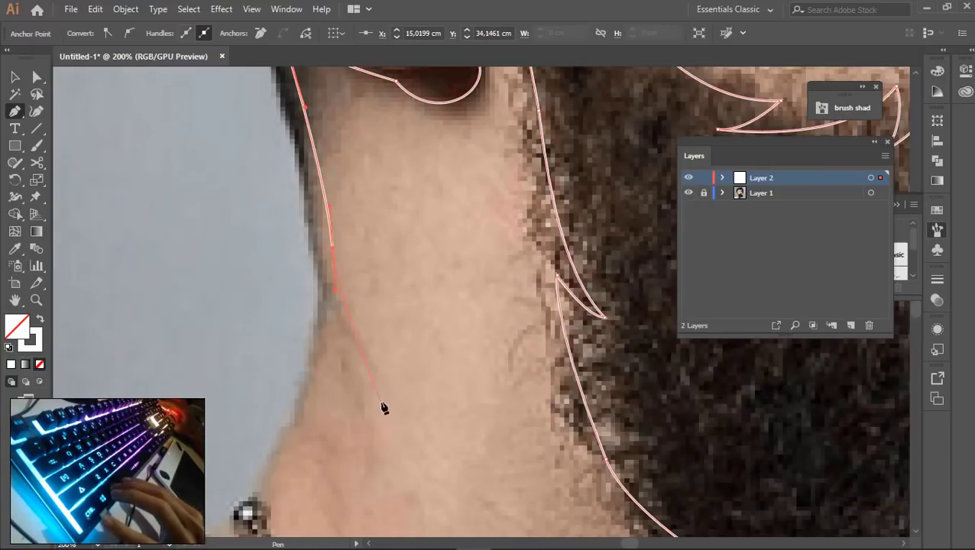
{"action": "left_click_drag", "start_coordinate": [404, 420], "coordinate": [366, 396]}
{"action": "left_click", "coordinate": [330, 324]}
{"action": "left_click_drag", "start_coordinate": [304, 439], "coordinate": [387, 283]}
{"action": "scroll", "coordinate": [387, 283], "scroll_direction": "down", "scroll_amount": 1}
{"action": "left_click_drag", "start_coordinate": [322, 351], "coordinate": [310, 363]}
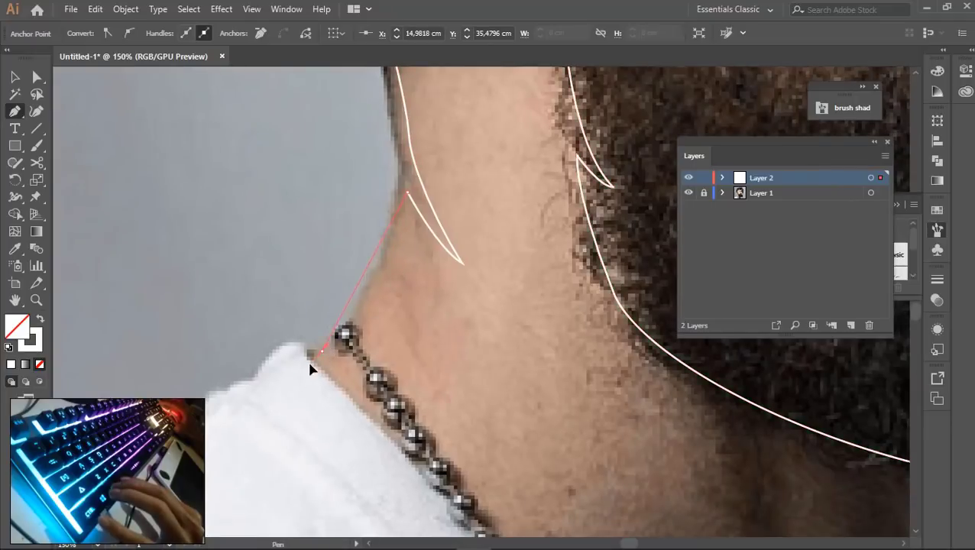
Trace the shirt neckline past the photo's lower edge, add a pointed spike into the throat shadow, and continue up the front of the neck to the beard
{"action": "scroll", "coordinate": [359, 404], "scroll_direction": "down", "scroll_amount": 4}
{"action": "scroll", "coordinate": [457, 394], "scroll_direction": "up", "scroll_amount": 2}
{"action": "left_click_drag", "start_coordinate": [461, 386], "coordinate": [504, 392]}
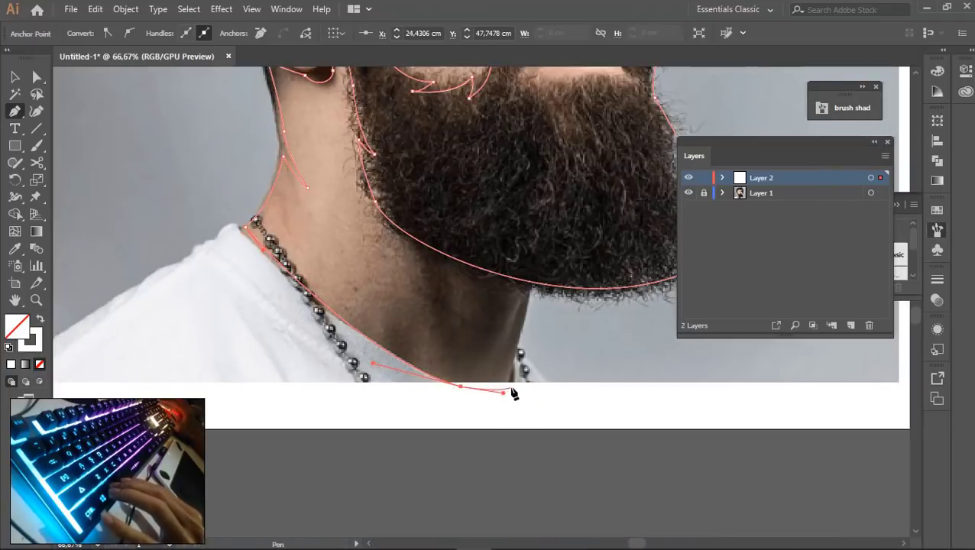
{"action": "left_click", "coordinate": [446, 332]}
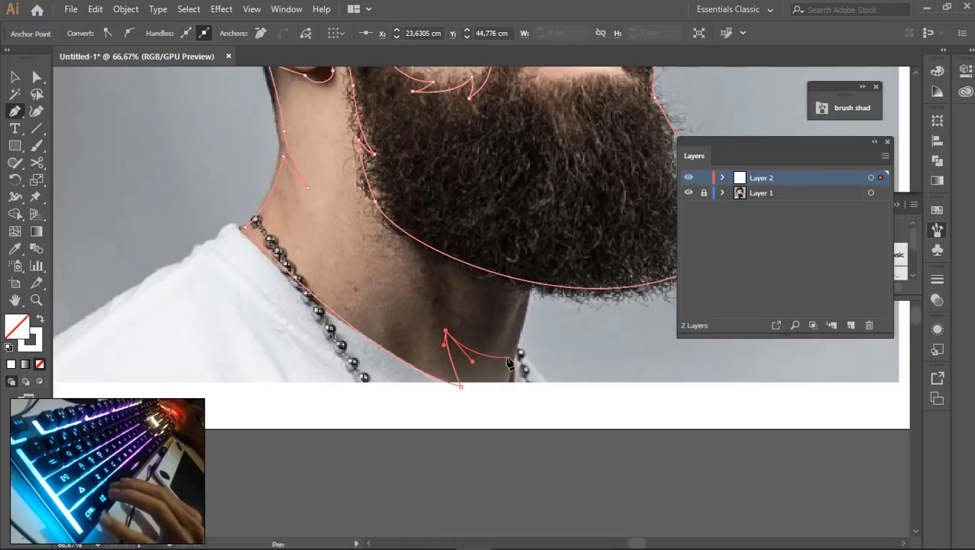
{"action": "left_click", "coordinate": [512, 355]}
{"action": "left_click", "coordinate": [529, 271]}
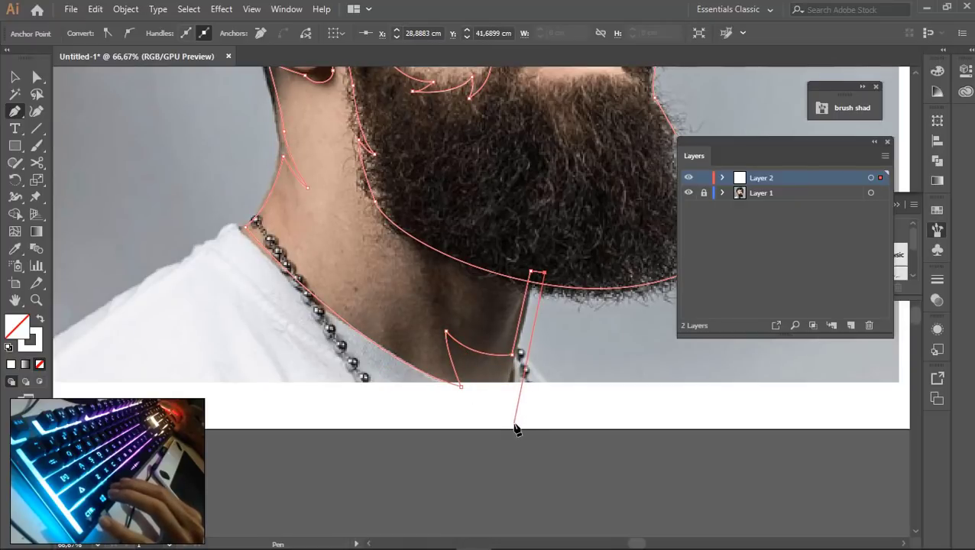
Trace the outer side of the neckline back to the shoulder and up the nape behind the ear, leaving a thick contour
{"action": "left_click_drag", "start_coordinate": [363, 360], "coordinate": [294, 312]}
{"action": "scroll", "coordinate": [226, 232], "scroll_direction": "up", "scroll_amount": 2}
{"action": "left_click_drag", "start_coordinate": [227, 228], "coordinate": [228, 222]}
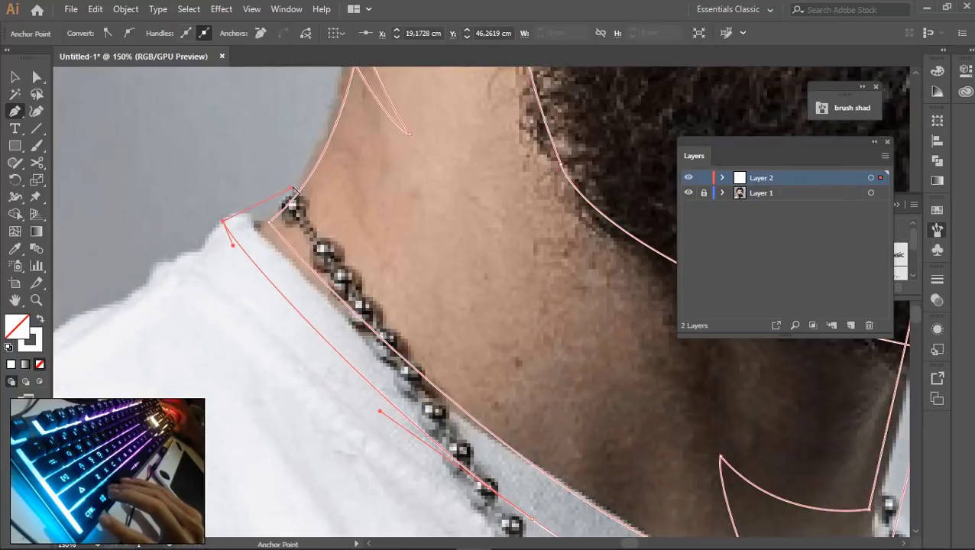
{"action": "scroll", "coordinate": [229, 222], "scroll_direction": "down", "scroll_amount": 1}
{"action": "scroll", "coordinate": [367, 267], "scroll_direction": "up", "scroll_amount": 3}
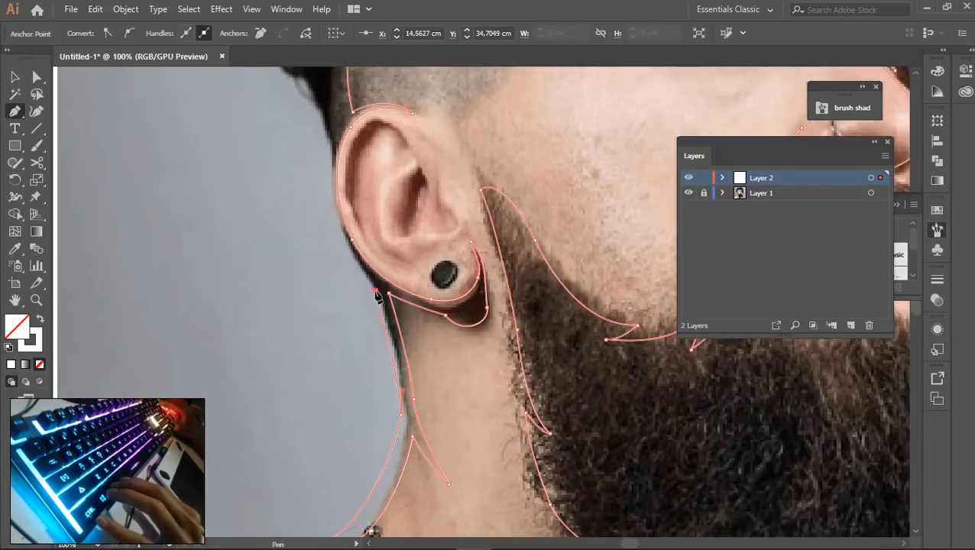
{"action": "scroll", "coordinate": [376, 296], "scroll_direction": "down", "scroll_amount": 2}
{"action": "scroll", "coordinate": [379, 285], "scroll_direction": "up", "scroll_amount": 2}
Trace the curled locks at the back of the head upward from behind the ear as scalloped, pointed curves
{"action": "left_click_drag", "start_coordinate": [372, 220], "coordinate": [411, 321]}
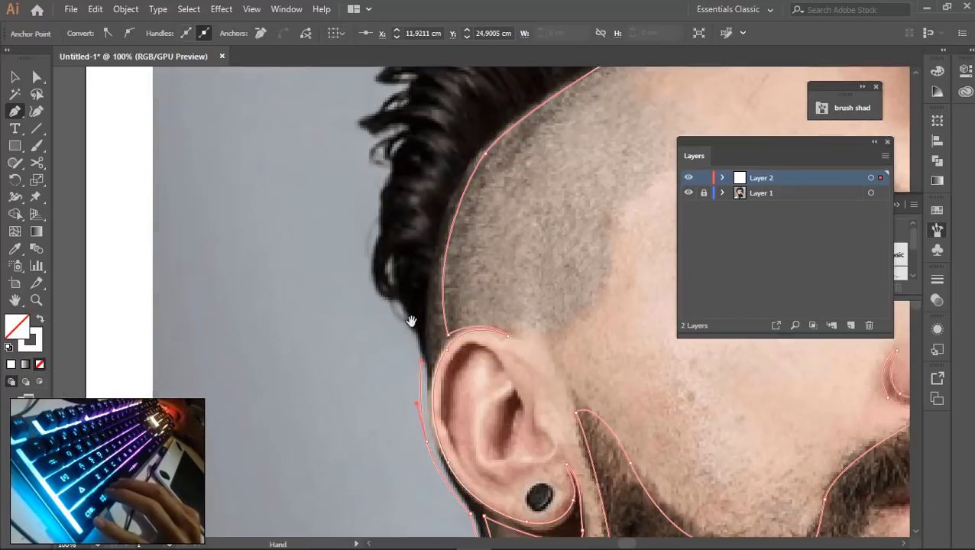
{"action": "left_click_drag", "start_coordinate": [404, 139], "coordinate": [362, 321]}
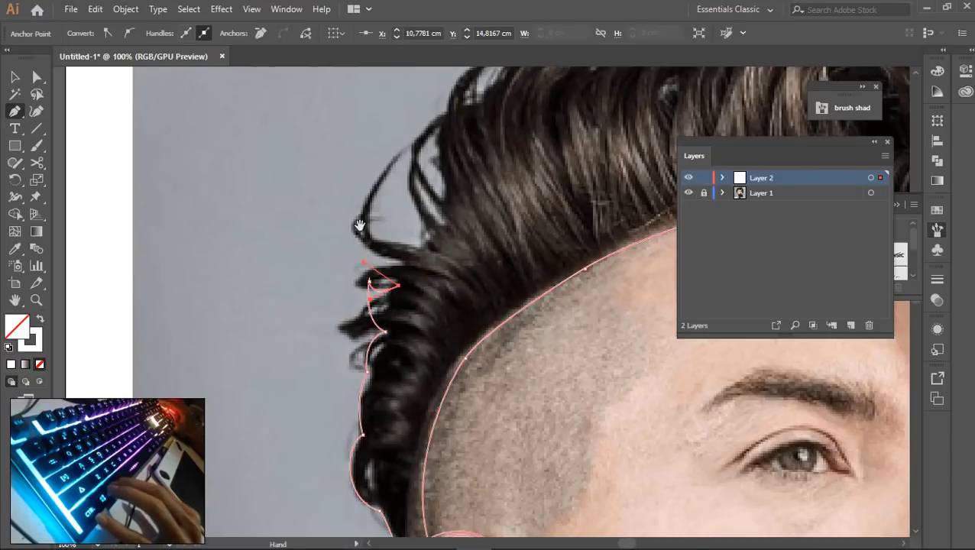
{"action": "scroll", "coordinate": [400, 293], "scroll_direction": "up", "scroll_amount": 2}
{"action": "key", "text": "Escape"}
{"action": "left_click", "coordinate": [398, 267]}
{"action": "left_click_drag", "start_coordinate": [428, 366], "coordinate": [429, 238]}
{"action": "left_click", "coordinate": [402, 296]}
{"action": "left_click_drag", "start_coordinate": [432, 241], "coordinate": [386, 348]}
{"action": "left_click_drag", "start_coordinate": [470, 266], "coordinate": [313, 336]}
Continue the hair outline over the top of the head in wavy arcs to the front curls
{"action": "left_click", "coordinate": [457, 303]}
{"action": "left_click_drag", "start_coordinate": [356, 277], "coordinate": [379, 269]}
{"action": "left_click", "coordinate": [489, 258]}
{"action": "left_click_drag", "start_coordinate": [610, 219], "coordinate": [457, 240]}
{"action": "left_click_drag", "start_coordinate": [503, 267], "coordinate": [578, 229]}
{"action": "left_click_drag", "start_coordinate": [631, 255], "coordinate": [390, 151]}
{"action": "left_click_drag", "start_coordinate": [446, 265], "coordinate": [435, 252]}
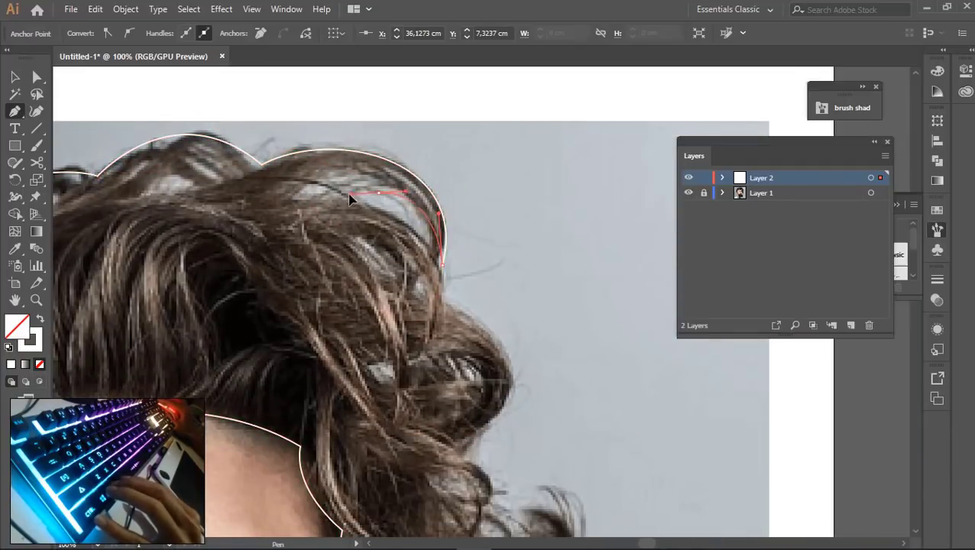
Trace the front curls above the forehead downward, cutting narrow pointed gaps between the locks
{"action": "left_click_drag", "start_coordinate": [442, 334], "coordinate": [423, 425]}
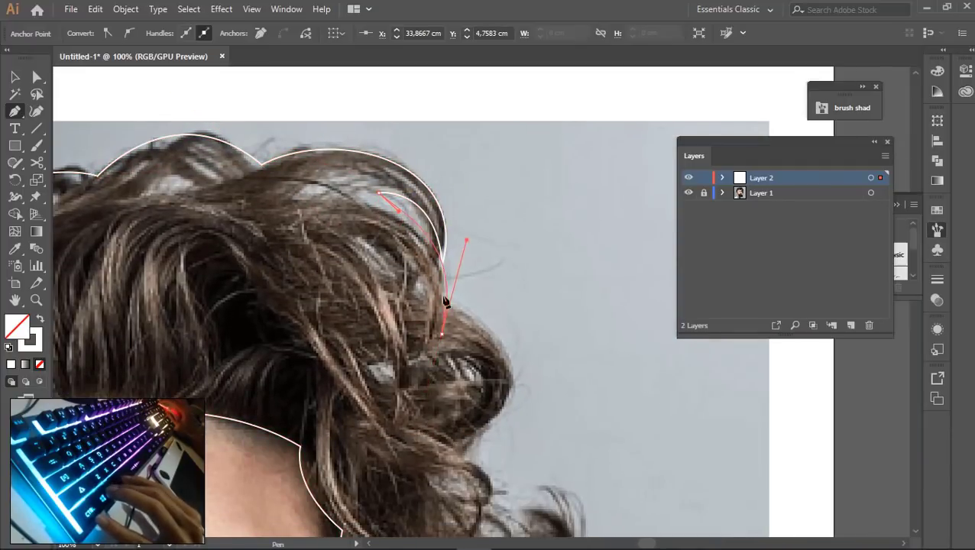
{"action": "left_click_drag", "start_coordinate": [446, 303], "coordinate": [531, 349]}
{"action": "scroll", "coordinate": [507, 320], "scroll_direction": "down", "scroll_amount": 3}
{"action": "left_click_drag", "start_coordinate": [457, 335], "coordinate": [475, 364]}
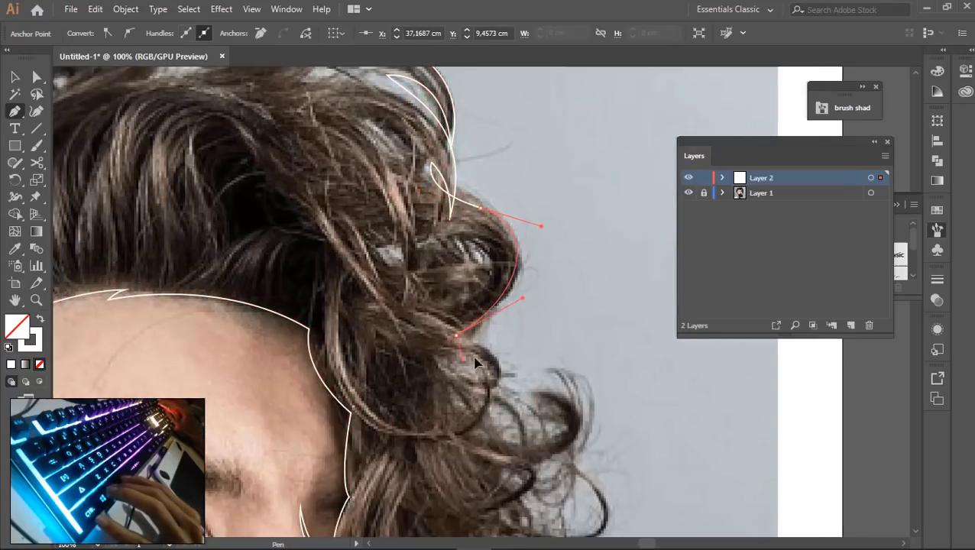
{"action": "scroll", "coordinate": [505, 321], "scroll_direction": "down", "scroll_amount": 3}
{"action": "left_click_drag", "start_coordinate": [513, 278], "coordinate": [480, 267]}
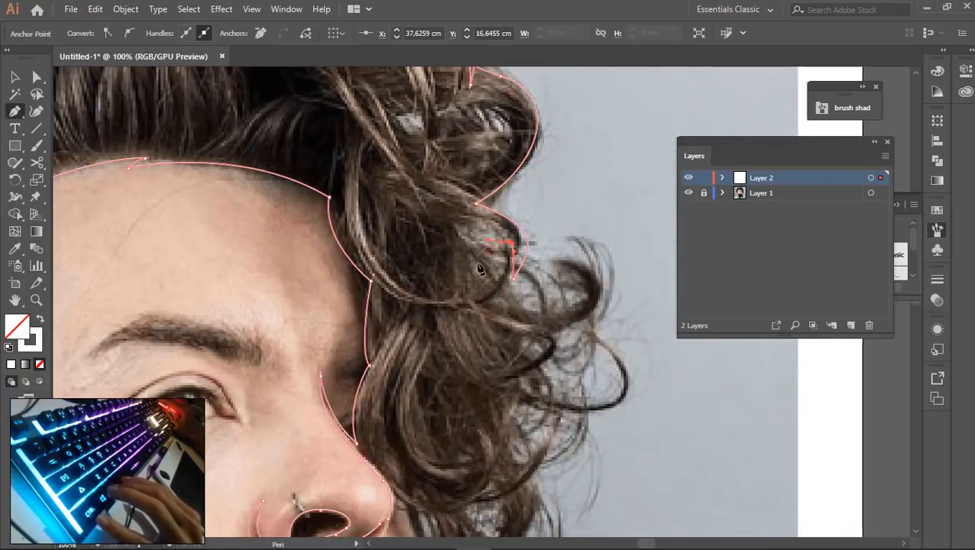
Outline the looping curls beside the far side of the face with rounded bulges and pointed inner notches
{"action": "left_click_drag", "start_coordinate": [522, 307], "coordinate": [562, 321]}
{"action": "left_click_drag", "start_coordinate": [553, 232], "coordinate": [607, 258]}
{"action": "left_click_drag", "start_coordinate": [546, 335], "coordinate": [613, 354]}
{"action": "left_click_drag", "start_coordinate": [611, 369], "coordinate": [599, 198]}
{"action": "left_click_drag", "start_coordinate": [527, 270], "coordinate": [511, 282]}
{"action": "left_click_drag", "start_coordinate": [529, 214], "coordinate": [501, 248]}
{"action": "left_click_drag", "start_coordinate": [539, 328], "coordinate": [556, 347]}
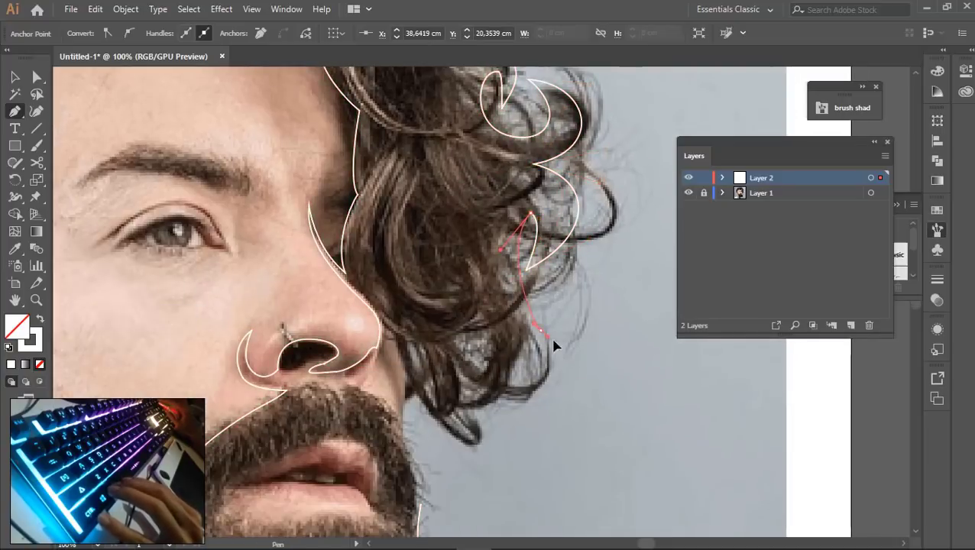
Trace the lowest curls as pointed tips and bring the path back to the far cheek beside the nose
{"action": "left_click_drag", "start_coordinate": [493, 315], "coordinate": [505, 350]}
{"action": "left_click_drag", "start_coordinate": [544, 346], "coordinate": [526, 247]}
{"action": "left_click_drag", "start_coordinate": [534, 249], "coordinate": [529, 305]}
{"action": "left_click_drag", "start_coordinate": [442, 286], "coordinate": [412, 347]}
{"action": "scroll", "coordinate": [386, 300], "scroll_direction": "up", "scroll_amount": 2}
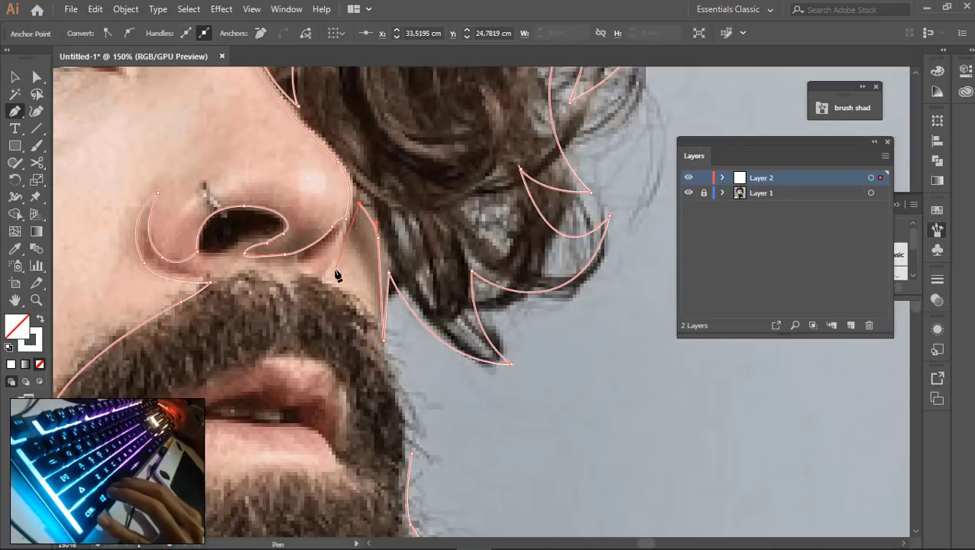
Outline the thin strip of far cheek beside the nose and continue down the outer edge of the moustache
{"action": "left_click", "coordinate": [358, 205]}
{"action": "left_click_drag", "start_coordinate": [325, 277], "coordinate": [377, 309]}
{"action": "left_click_drag", "start_coordinate": [399, 380], "coordinate": [406, 416]}
{"action": "left_click_drag", "start_coordinate": [406, 448], "coordinate": [424, 331]}
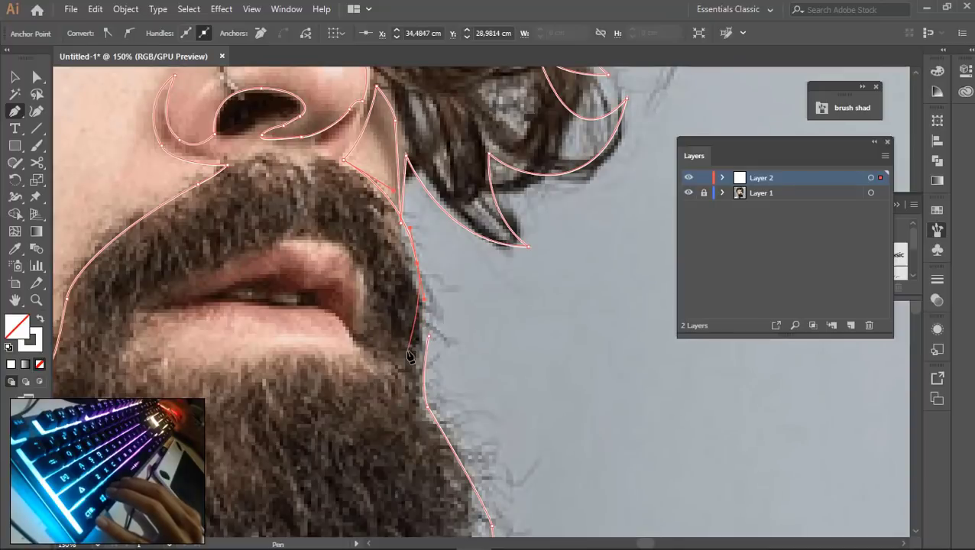
Carry the path inward to the mouth and trace the upper lip's top edge with a small jagged notch
{"action": "scroll", "coordinate": [412, 351], "scroll_direction": "up", "scroll_amount": 2}
{"action": "scroll", "coordinate": [483, 283], "scroll_direction": "up", "scroll_amount": 2}
{"action": "left_click_drag", "start_coordinate": [448, 232], "coordinate": [368, 191]}
{"action": "left_click_drag", "start_coordinate": [285, 262], "coordinate": [302, 246]}
{"action": "left_click", "coordinate": [302, 246]}
{"action": "left_click_drag", "start_coordinate": [189, 303], "coordinate": [392, 227]}
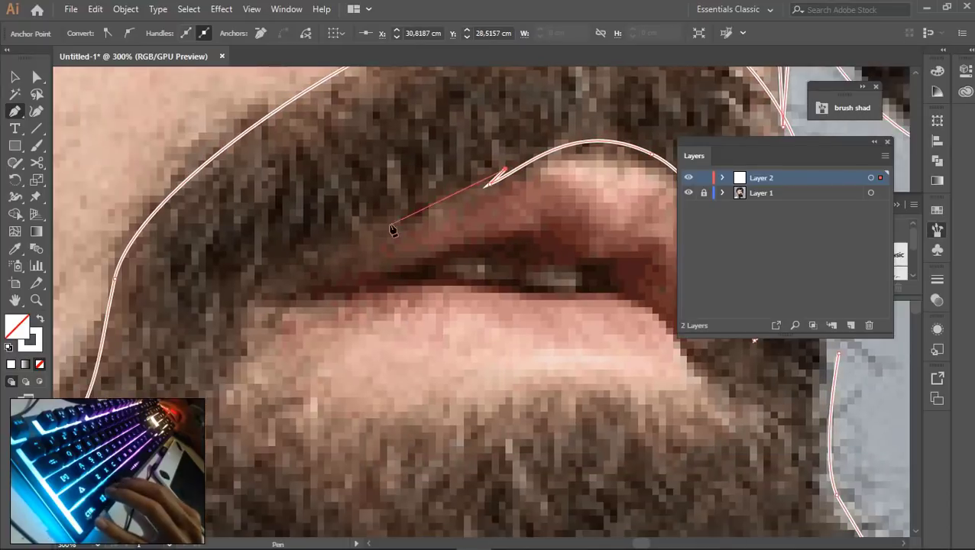
Trace around the near mouth corner and along the bottom of the lower lip, adding small beard-hair spikes
{"action": "left_click_drag", "start_coordinate": [262, 321], "coordinate": [272, 320]}
{"action": "scroll", "coordinate": [273, 317], "scroll_direction": "down", "scroll_amount": 3}
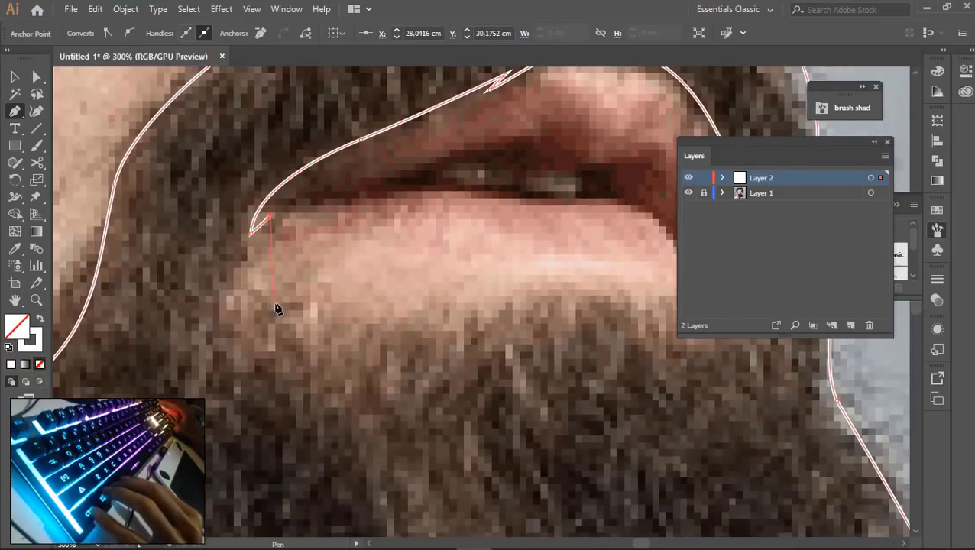
{"action": "left_click_drag", "start_coordinate": [468, 330], "coordinate": [524, 254]}
{"action": "scroll", "coordinate": [481, 319], "scroll_direction": "right", "scroll_amount": 3}
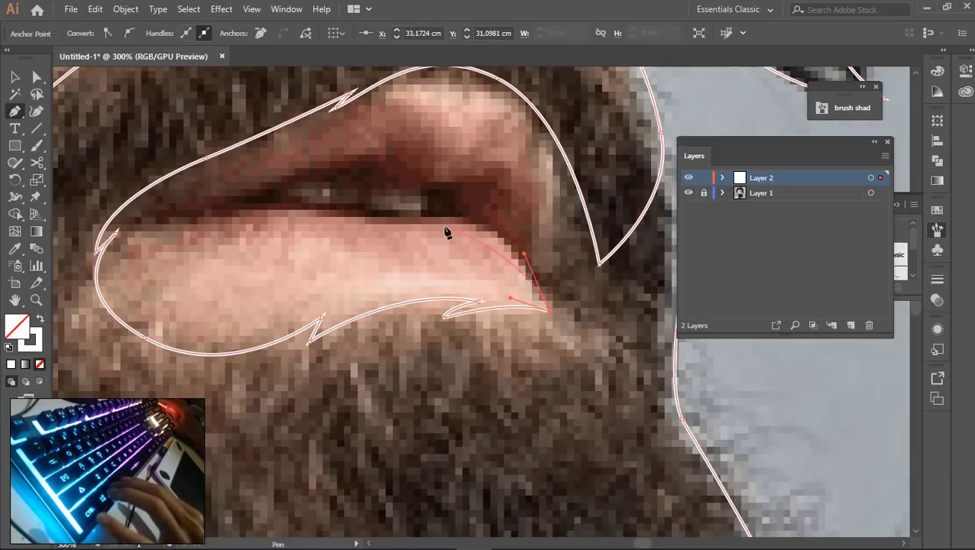
Trace the lower lip's top edge back to the near mouth corner and start along the upper lip's lower edge
{"action": "left_click_drag", "start_coordinate": [424, 220], "coordinate": [476, 258]}
{"action": "left_click_drag", "start_coordinate": [417, 251], "coordinate": [387, 251]}
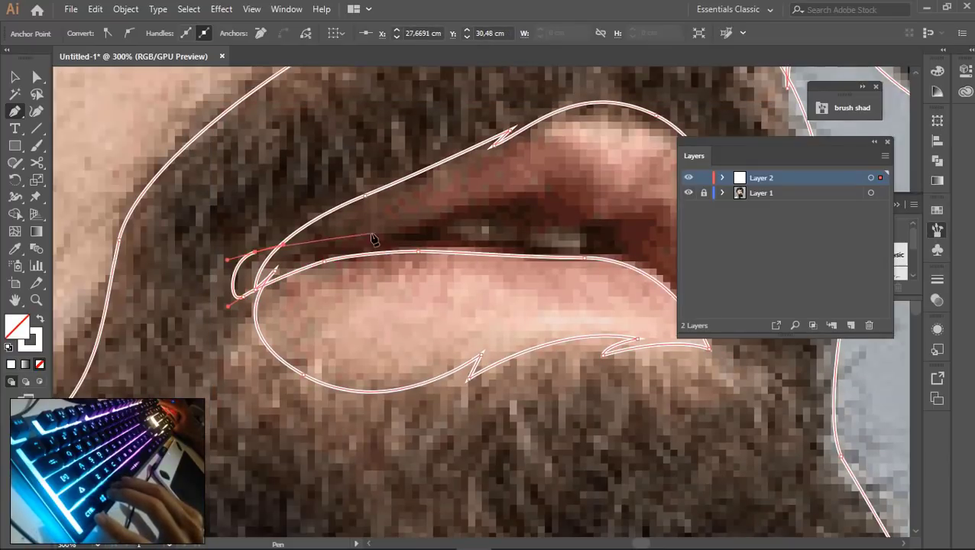
{"action": "scroll", "coordinate": [373, 239], "scroll_direction": "right", "scroll_amount": 2}
{"action": "scroll", "coordinate": [373, 239], "scroll_direction": "up", "scroll_amount": 1}
{"action": "left_click_drag", "start_coordinate": [518, 203], "coordinate": [537, 223]}
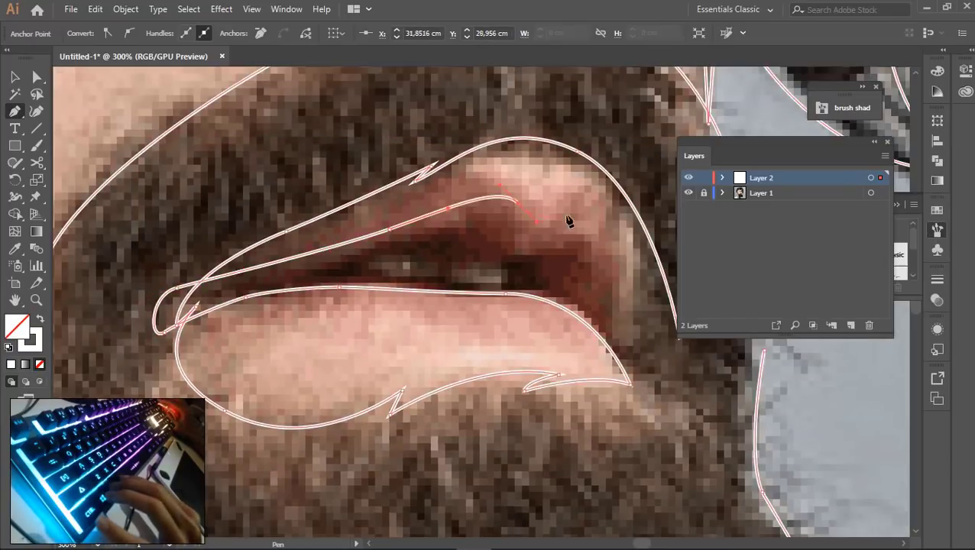
Finish the upper lip around the far mouth corner and join the path to the beard's front edge
{"action": "left_click_drag", "start_coordinate": [616, 289], "coordinate": [636, 322]}
{"action": "scroll", "coordinate": [449, 296], "scroll_direction": "right", "scroll_amount": 5}
{"action": "scroll", "coordinate": [450, 296], "scroll_direction": "down", "scroll_amount": 1}
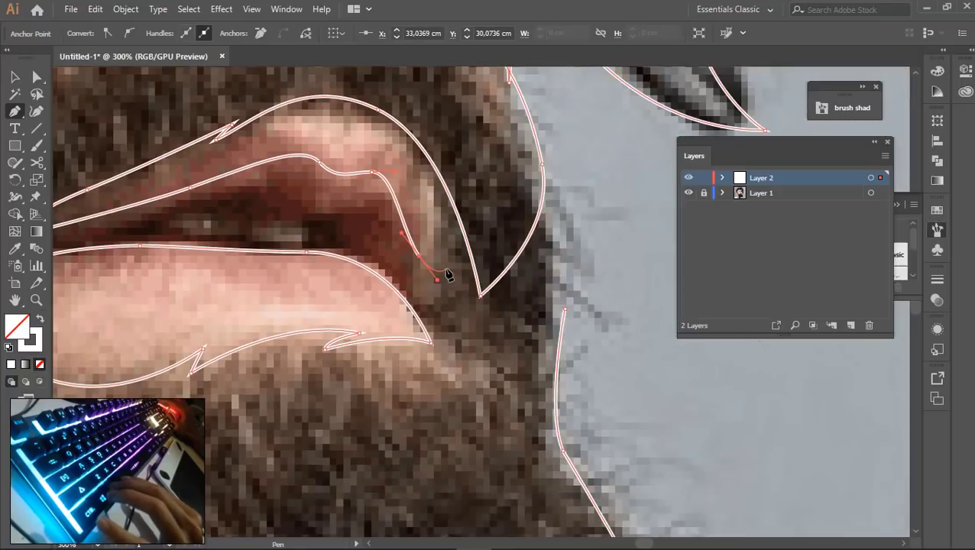
{"action": "left_click_drag", "start_coordinate": [449, 177], "coordinate": [499, 171]}
{"action": "scroll", "coordinate": [490, 191], "scroll_direction": "down", "scroll_amount": 1}
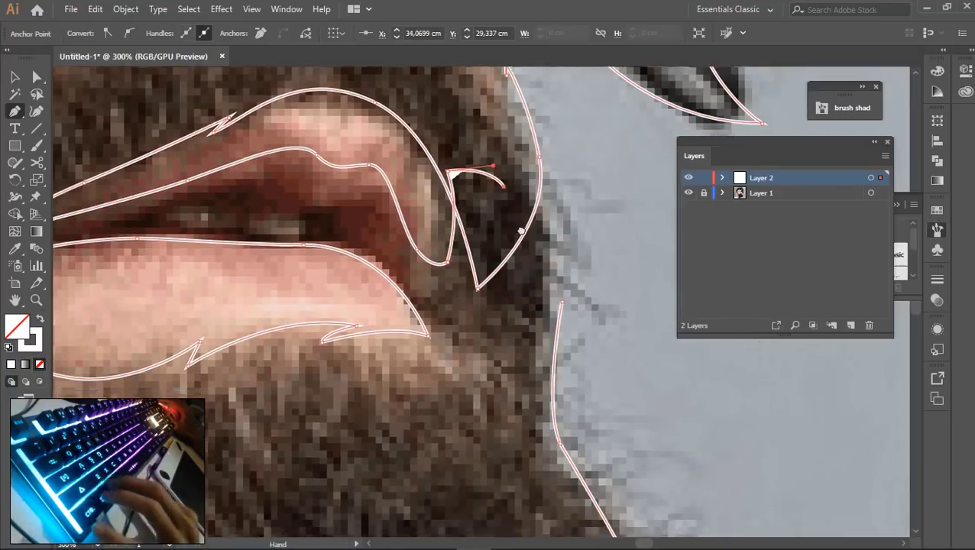
{"action": "scroll", "coordinate": [505, 229], "scroll_direction": "down", "scroll_amount": 1}
{"action": "left_click_drag", "start_coordinate": [515, 127], "coordinate": [526, 141]}
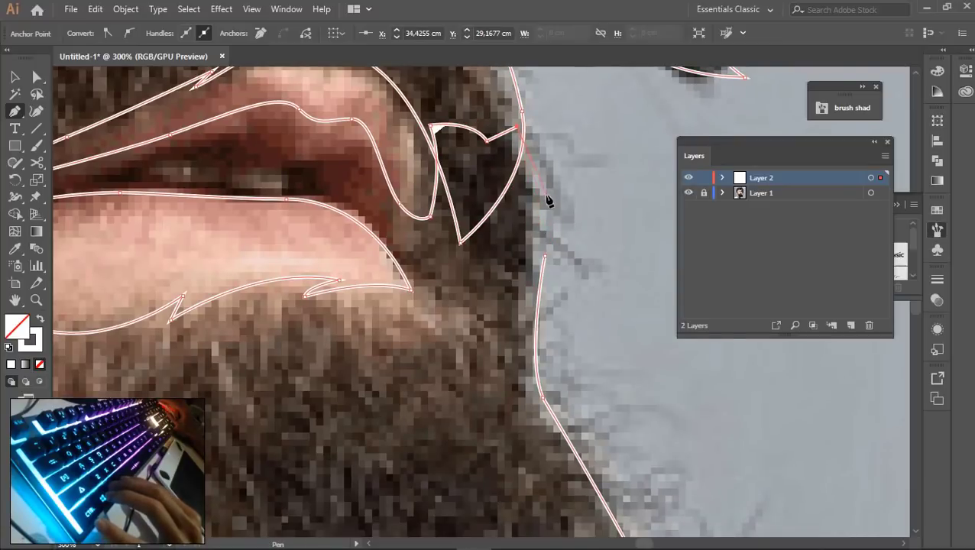
{"action": "scroll", "coordinate": [529, 359], "scroll_direction": "down", "scroll_amount": 5}
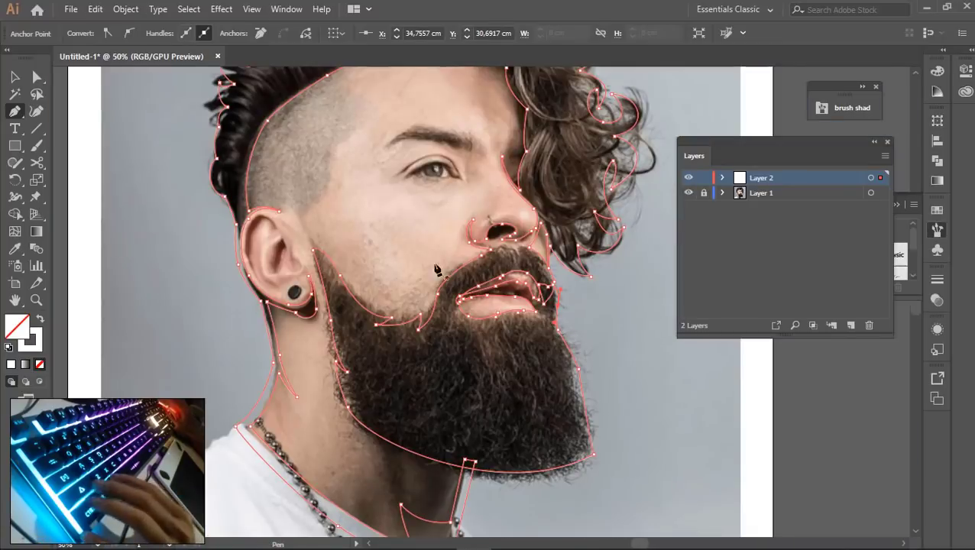
Turn the traced outline into a solid shape without a stroke, fill it with dark maroon, and deselect it
{"action": "left_click", "coordinate": [40, 322]}
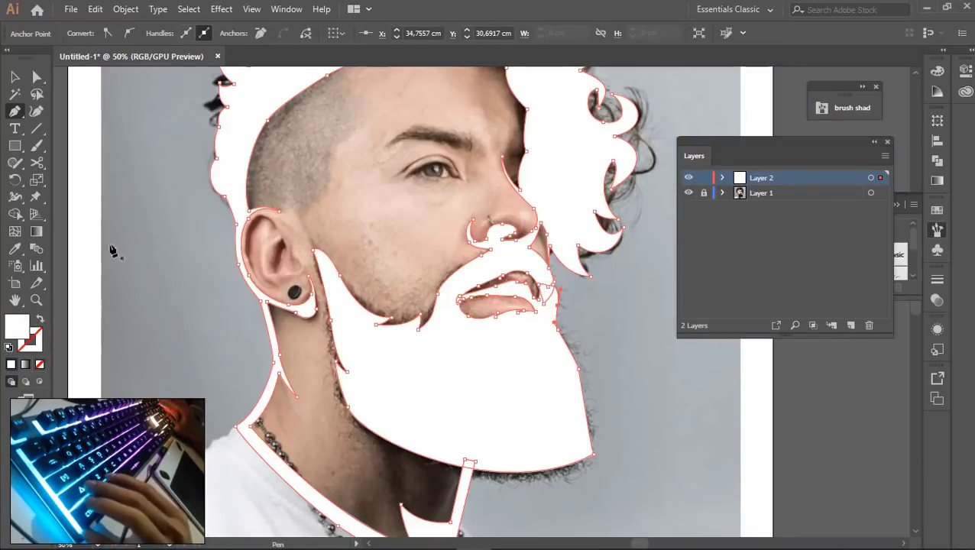
{"action": "double_click", "coordinate": [23, 329]}
{"action": "left_click", "coordinate": [752, 107]}
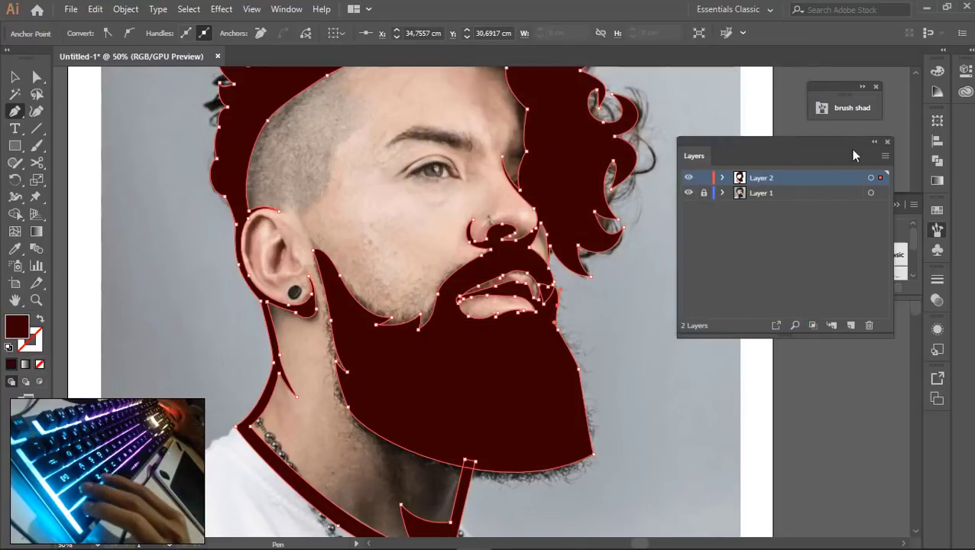
{"action": "left_click", "coordinate": [938, 161]}
{"action": "key", "text": "ctrl+shift+a"}
{"action": "key", "text": "v"}
{"action": "scroll", "coordinate": [747, 221], "scroll_direction": "down", "scroll_amount": 3}
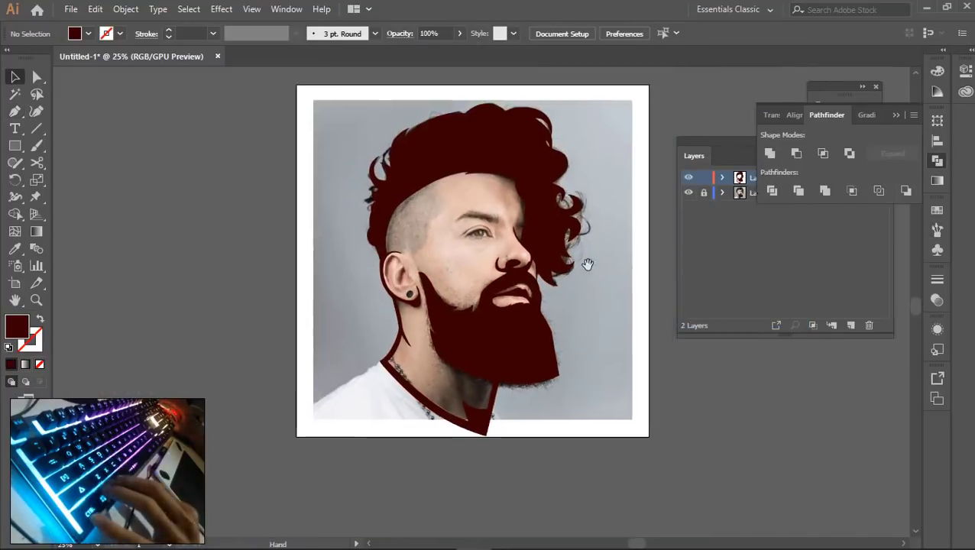
Draw the eyebrow's lower edge with the Pen tool from its outer tip toward the nose, including a small notch
{"action": "scroll", "coordinate": [747, 222], "scroll_direction": "up", "scroll_amount": 3}
{"action": "left_click", "coordinate": [747, 221]}
{"action": "key", "text": "ctrl+minus"}
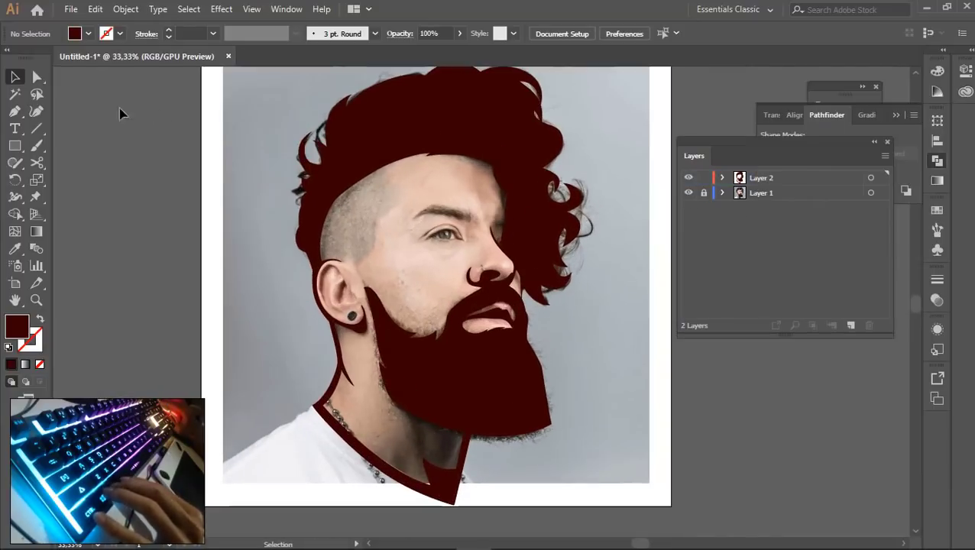
{"action": "key", "text": "ctrl+minus"}
{"action": "scroll", "coordinate": [424, 222], "scroll_direction": "up", "scroll_amount": 6}
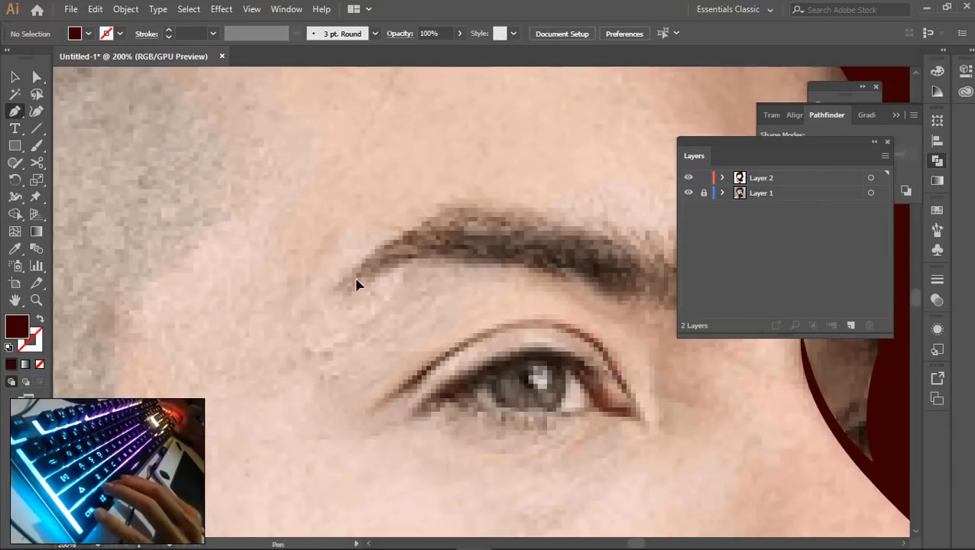
{"action": "left_click", "coordinate": [356, 279]}
{"action": "left_click", "coordinate": [411, 256]}
{"action": "left_click", "coordinate": [445, 251]}
{"action": "left_click", "coordinate": [493, 248]}
{"action": "left_click_drag", "start_coordinate": [573, 275], "coordinate": [529, 263]}
{"action": "left_click", "coordinate": [570, 267]}
{"action": "key", "text": "space"}
Round the eyebrow's inner end, trace its upper edge back to the outer tip, close the shape, and deselect it
{"action": "left_click_drag", "start_coordinate": [565, 279], "coordinate": [603, 285]}
{"action": "left_click_drag", "start_coordinate": [571, 233], "coordinate": [558, 220]}
{"action": "left_click_drag", "start_coordinate": [480, 206], "coordinate": [460, 198]}
{"action": "key", "text": "ctrl+z"}
{"action": "left_click_drag", "start_coordinate": [377, 189], "coordinate": [297, 211]}
{"action": "left_click", "coordinate": [283, 264]}
{"action": "left_click", "coordinate": [450, 261], "text": "ctrl"}
Trace the upper eyelid crease from its outer end to the inner side of the eye, using a maroon stroke without fill
{"action": "scroll", "coordinate": [413, 257], "scroll_direction": "down", "scroll_amount": 2}
{"action": "scroll", "coordinate": [251, 282], "scroll_direction": "up", "scroll_amount": 4}
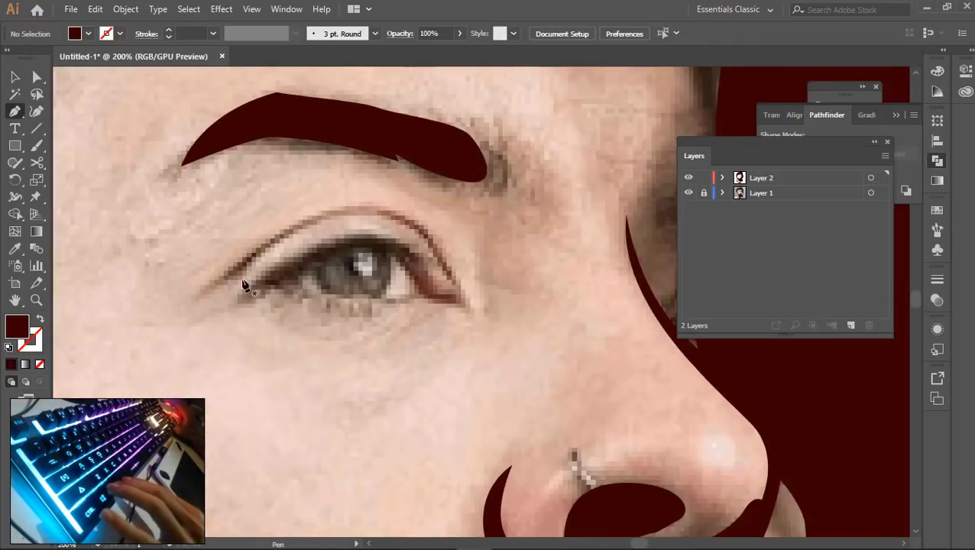
{"action": "left_click", "coordinate": [151, 308]}
{"action": "left_click_drag", "start_coordinate": [474, 170], "coordinate": [489, 167]}
{"action": "mouse_move", "coordinate": [585, 285]}
{"action": "left_mouse_down"}
{"action": "mouse_move", "coordinate": [598, 310]}
{"action": "mouse_move", "coordinate": [583, 306]}
{"action": "left_mouse_up"}
{"action": "key", "text": "shift+x"}
Trace the upper lash line back to the outer eye corner and continue along the lower eyelid
{"action": "left_click_drag", "start_coordinate": [446, 207], "coordinate": [379, 207]}
{"action": "mouse_move", "coordinate": [205, 331]}
{"action": "left_mouse_down"}
{"action": "mouse_move", "coordinate": [269, 298]}
{"action": "mouse_move", "coordinate": [209, 328]}
{"action": "mouse_move", "coordinate": [293, 326]}
{"action": "left_mouse_up"}
{"action": "left_click_drag", "start_coordinate": [367, 286], "coordinate": [423, 320]}
{"action": "left_click_drag", "start_coordinate": [526, 335], "coordinate": [345, 306]}
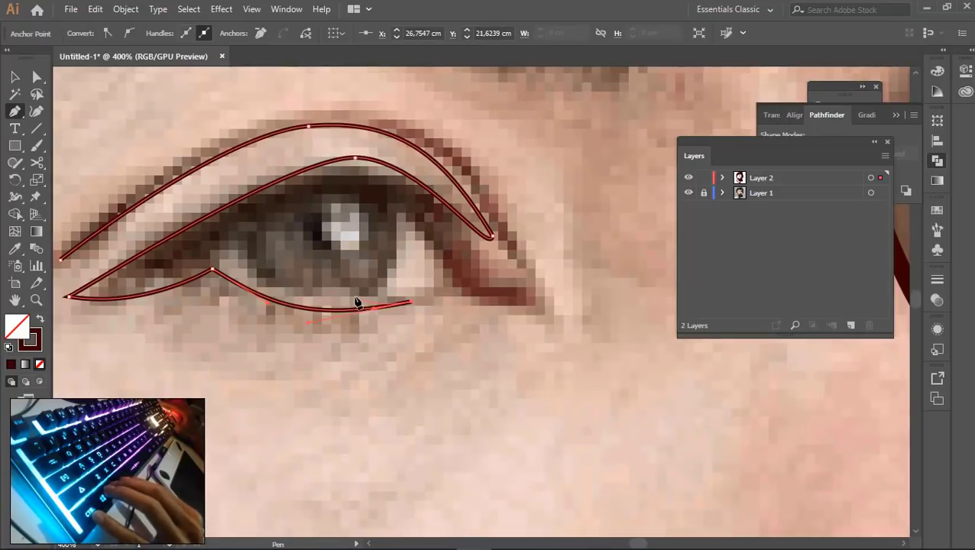
Outline the white of the eye beside the iris and continue around the inner eye corner
{"action": "left_click", "coordinate": [404, 218]}
{"action": "left_click_drag", "start_coordinate": [423, 131], "coordinate": [436, 230]}
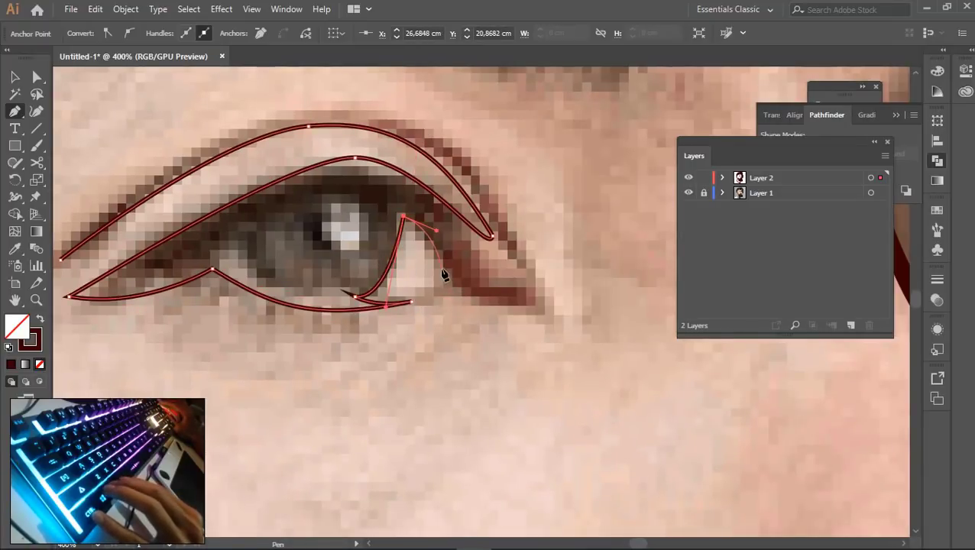
{"action": "left_click_drag", "start_coordinate": [502, 299], "coordinate": [542, 310]}
{"action": "left_click_drag", "start_coordinate": [534, 273], "coordinate": [530, 251]}
Trace the top of the eyelid crease back to its outer end, close the eye shape, and fill it solid maroon
{"action": "left_click_drag", "start_coordinate": [425, 140], "coordinate": [524, 248]}
{"action": "left_click_drag", "start_coordinate": [452, 222], "coordinate": [334, 206]}
{"action": "left_click_drag", "start_coordinate": [275, 239], "coordinate": [395, 179]}
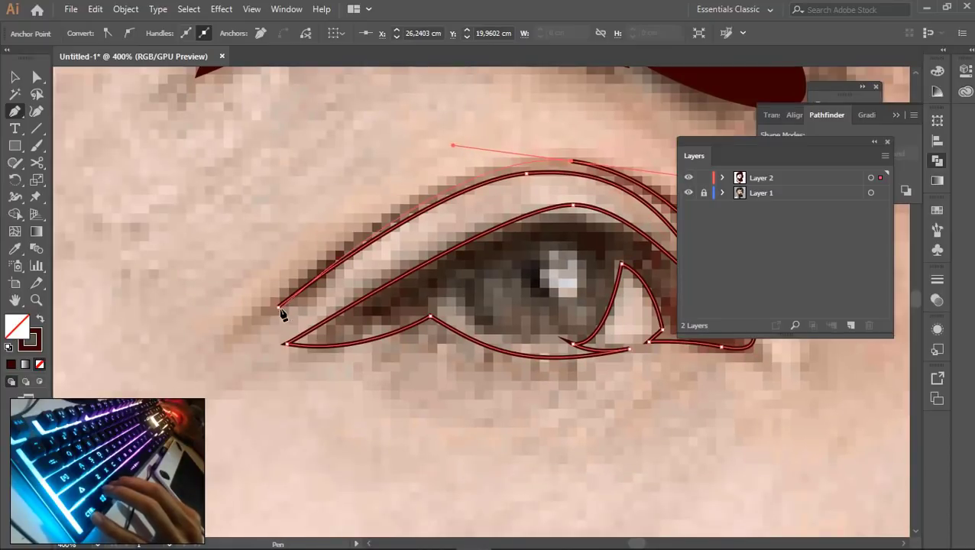
{"action": "left_click_drag", "start_coordinate": [280, 309], "coordinate": [253, 334]}
{"action": "key", "text": "ctrl+minus"}
{"action": "key", "text": "ctrl+minus"}
{"action": "key", "text": "ctrl+minus"}
{"action": "key", "text": "shift+x"}
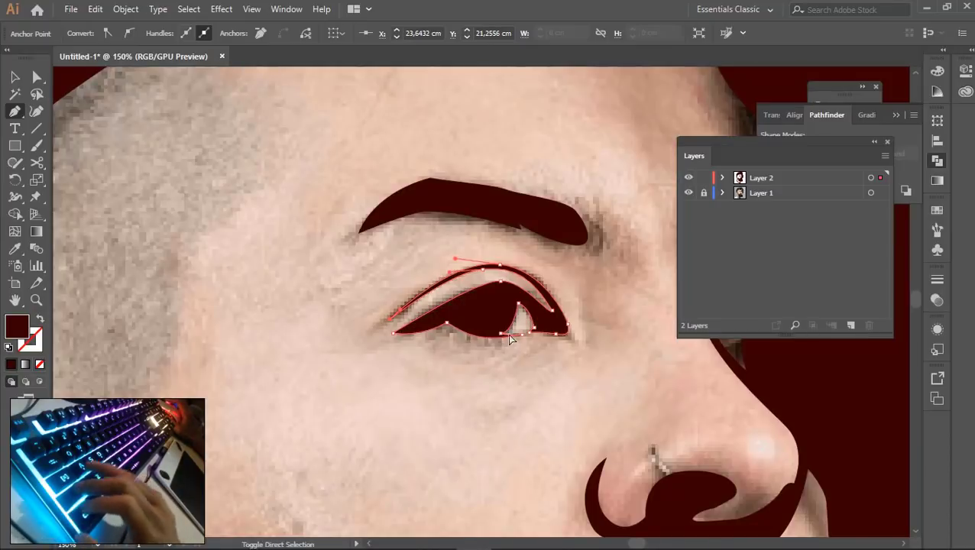
Draw a small pointed maroon shape for the far eyebrow, projecting from the hair above the nose bridge, and close it
{"action": "key", "text": "ctrl+minus"}
{"action": "key", "text": "ctrl+minus"}
{"action": "key", "text": "ctrl+plus"}
{"action": "key", "text": "ctrl+plus"}
{"action": "key", "text": "ctrl+plus"}
{"action": "left_click", "coordinate": [448, 238]}
{"action": "left_click_drag", "start_coordinate": [382, 217], "coordinate": [446, 186]}
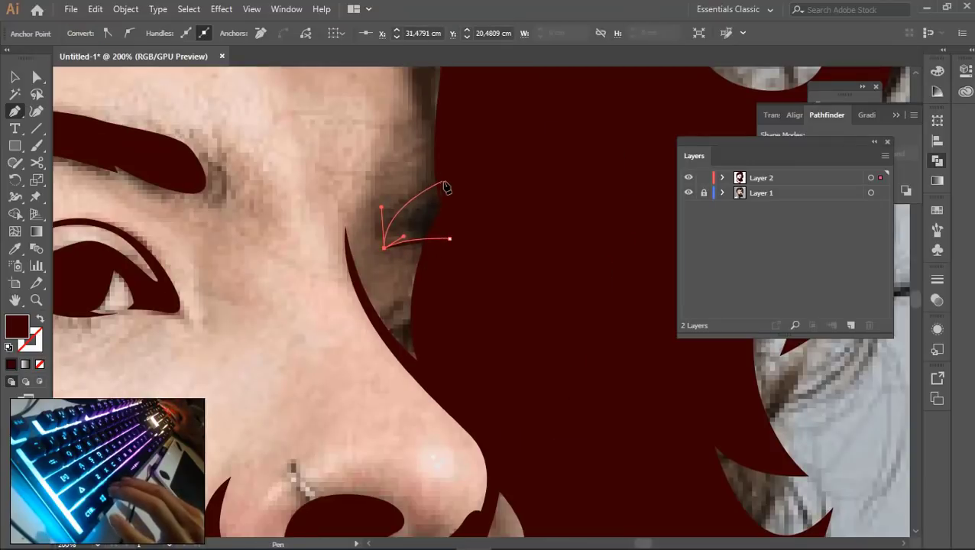
{"action": "left_click", "coordinate": [449, 239]}
{"action": "key", "text": "shift+x"}
Draw the far eye beside the nose bridge as two small closed maroon shapes joined to the hair, and deselect
{"action": "left_click", "coordinate": [423, 312]}
{"action": "left_click_drag", "start_coordinate": [387, 337], "coordinate": [407, 363]}
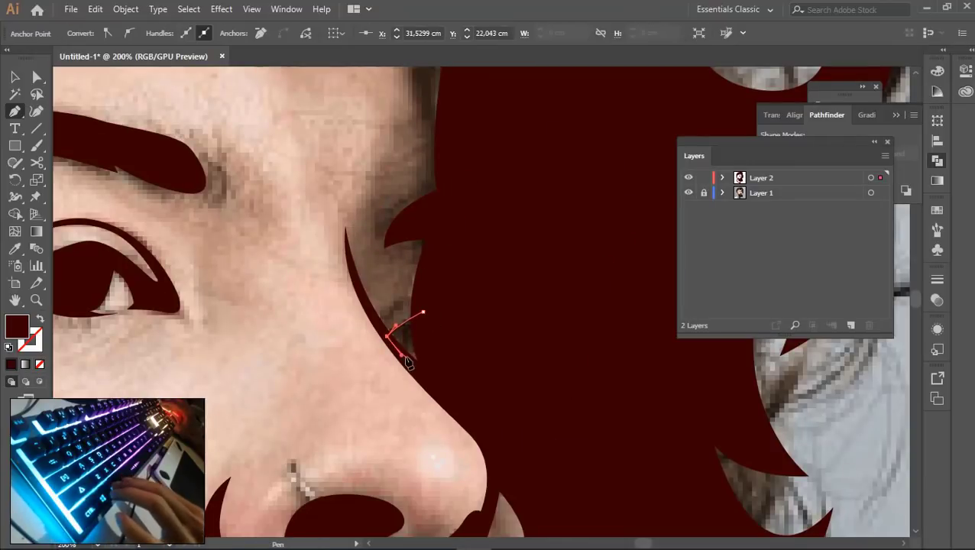
{"action": "left_click", "coordinate": [425, 313]}
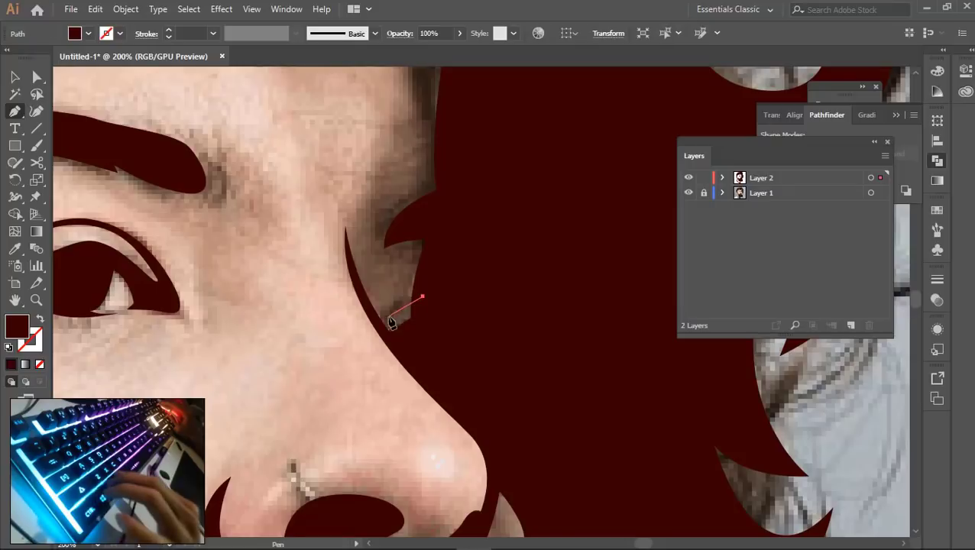
{"action": "left_click", "coordinate": [423, 297]}
{"action": "left_click", "coordinate": [382, 324]}
{"action": "left_click", "coordinate": [423, 297]}
{"action": "key", "text": "ctrl+shift+a"}
{"action": "scroll", "coordinate": [483, 305], "scroll_direction": "down", "scroll_amount": 5}
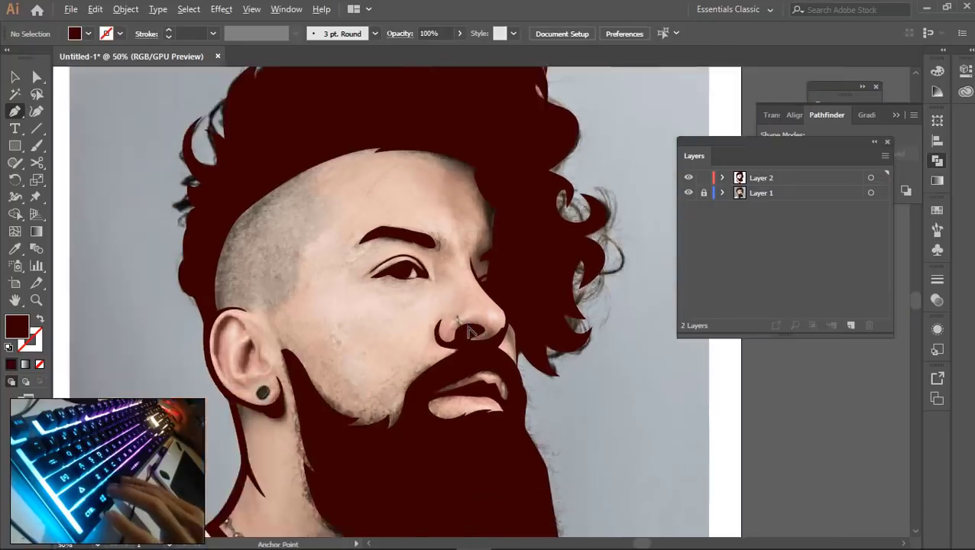
Hide the photo layer and add a new layer between it and the line art layer
{"action": "left_click_drag", "start_coordinate": [406, 362], "coordinate": [459, 289]}
{"action": "scroll", "coordinate": [462, 367], "scroll_direction": "down", "scroll_amount": 4}
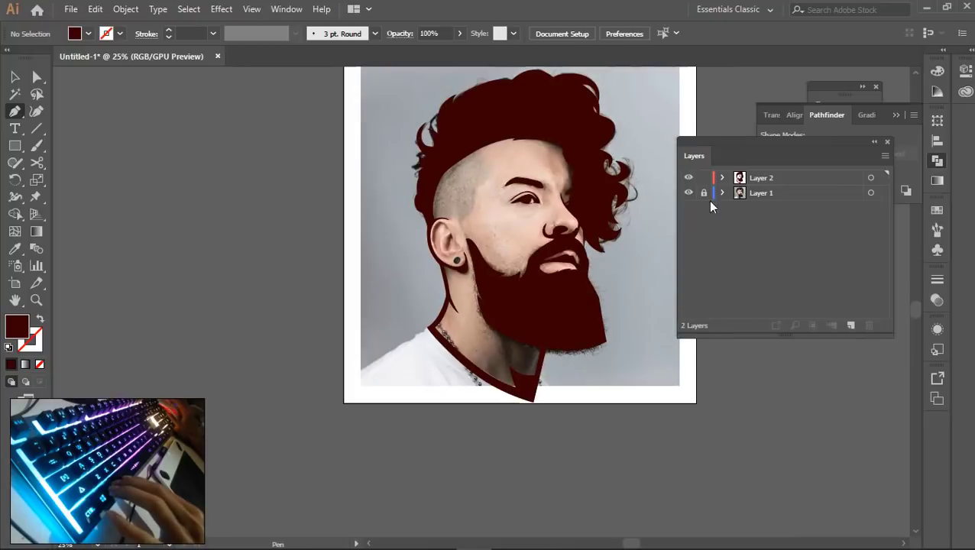
{"action": "left_click", "coordinate": [689, 193]}
{"action": "scroll", "coordinate": [556, 298], "scroll_direction": "up", "scroll_amount": 4}
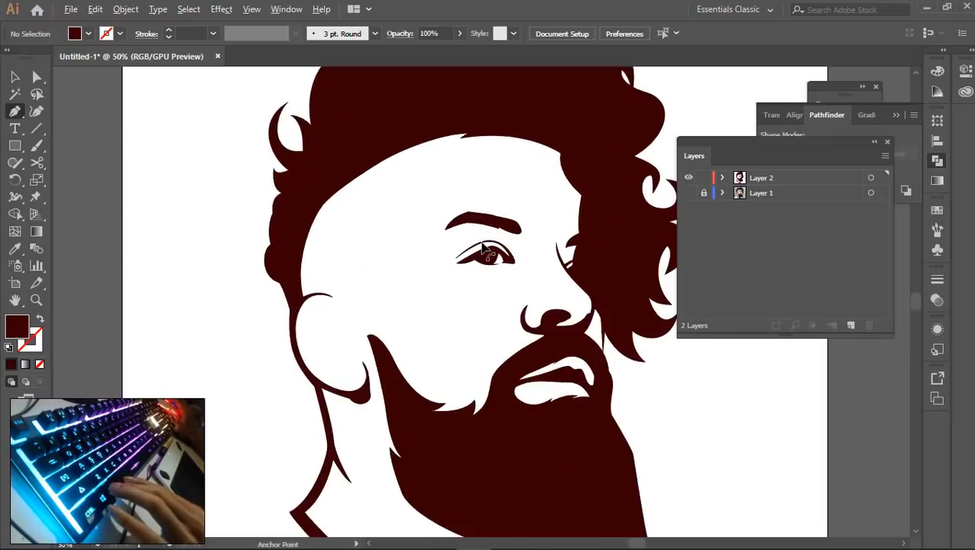
{"action": "scroll", "coordinate": [556, 298], "scroll_direction": "down", "scroll_amount": 2}
{"action": "left_click", "coordinate": [757, 195]}
{"action": "left_click", "coordinate": [852, 326]}
On the new layer, start a skin shape at the neck below the beard and trace along the neckline to its back corner
{"action": "scroll", "coordinate": [496, 260], "scroll_direction": "down", "scroll_amount": 1}
{"action": "scroll", "coordinate": [494, 267], "scroll_direction": "up", "scroll_amount": 2}
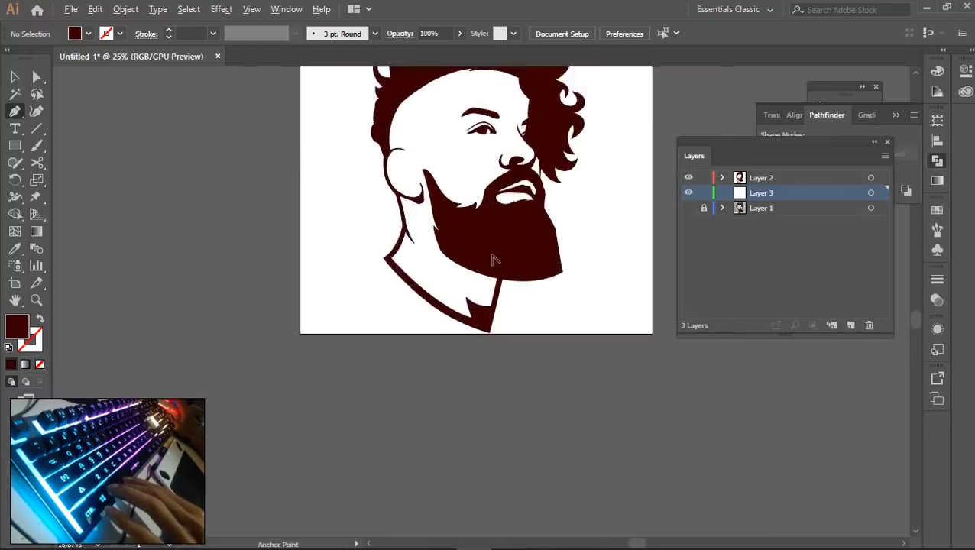
{"action": "left_click", "coordinate": [496, 281]}
{"action": "left_click", "coordinate": [465, 382]}
{"action": "left_click_drag", "start_coordinate": [351, 328], "coordinate": [315, 302]}
{"action": "left_click", "coordinate": [268, 249]}
Continue the skin outline up the back of the neck, keeping inside the dark contour line, to the base of the ear
{"action": "scroll", "coordinate": [277, 231], "scroll_direction": "up", "scroll_amount": 3}
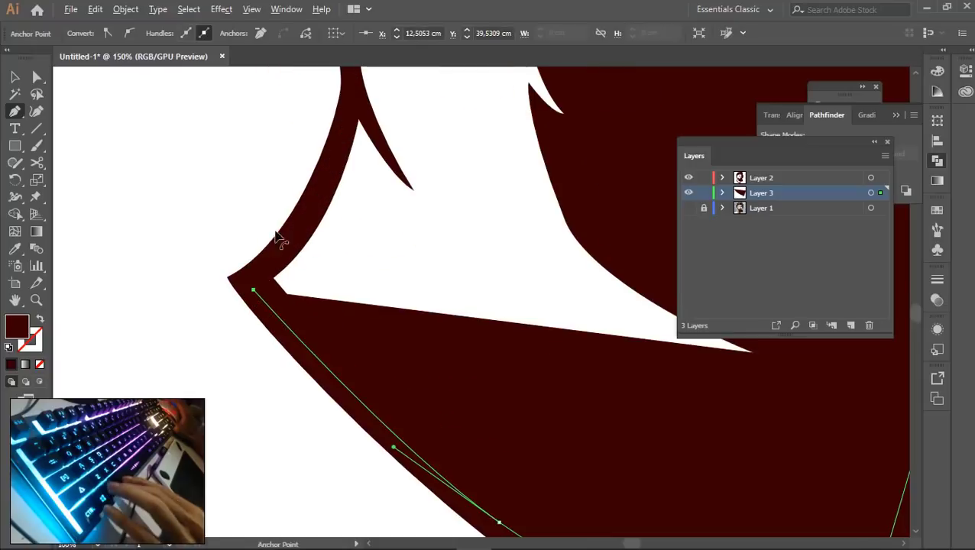
{"action": "left_click", "coordinate": [341, 129]}
{"action": "left_click_drag", "start_coordinate": [357, 132], "coordinate": [348, 432]}
{"action": "left_click_drag", "start_coordinate": [323, 302], "coordinate": [320, 272]}
{"action": "left_click", "coordinate": [292, 188]}
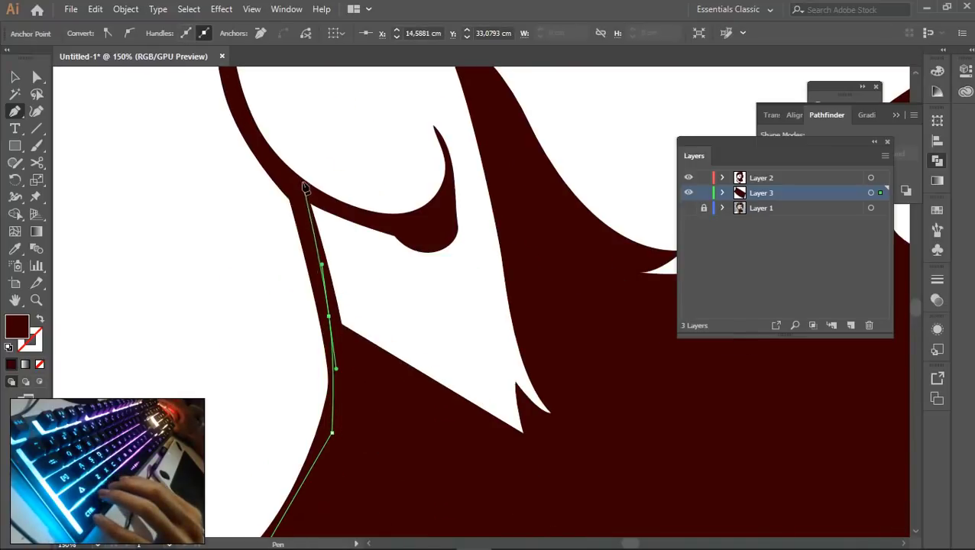
Trace the skin outline around the back of the ear, inside its dark contour
{"action": "left_click_drag", "start_coordinate": [266, 162], "coordinate": [331, 269]}
{"action": "scroll", "coordinate": [331, 269], "scroll_direction": "up", "scroll_amount": 1}
{"action": "left_click_drag", "start_coordinate": [311, 227], "coordinate": [294, 170]}
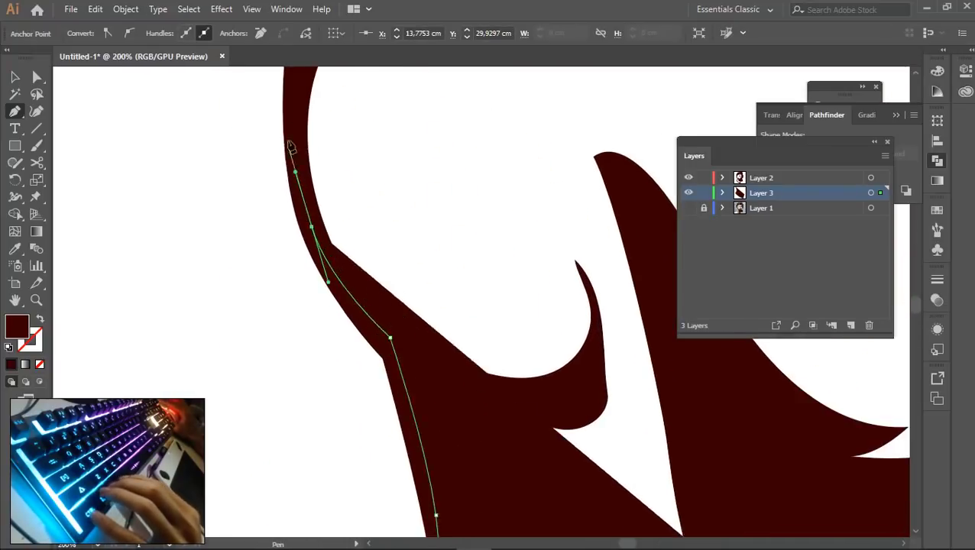
{"action": "left_click_drag", "start_coordinate": [280, 118], "coordinate": [311, 312]}
{"action": "left_click_drag", "start_coordinate": [336, 243], "coordinate": [356, 183]}
Carry the skin outline up through the side hair and over the forehead, inside the dark hair mass
{"action": "scroll", "coordinate": [345, 124], "scroll_direction": "down", "scroll_amount": 2}
{"action": "left_click_drag", "start_coordinate": [345, 124], "coordinate": [292, 312]}
{"action": "scroll", "coordinate": [358, 261], "scroll_direction": "down", "scroll_amount": 3}
{"action": "left_click_drag", "start_coordinate": [313, 270], "coordinate": [350, 244]}
{"action": "left_click_drag", "start_coordinate": [401, 238], "coordinate": [418, 238]}
{"action": "left_click_drag", "start_coordinate": [474, 258], "coordinate": [498, 286]}
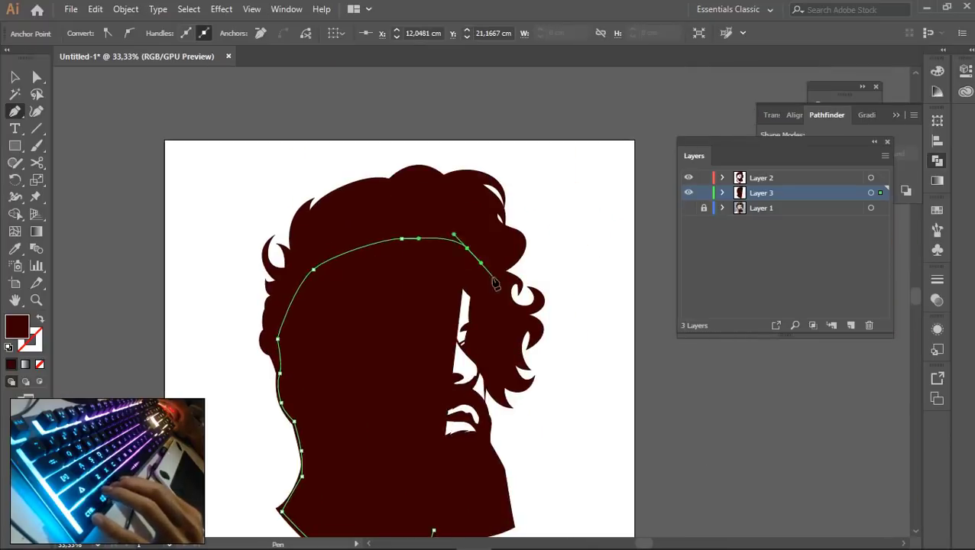
Bring the skin outline down through the front hair and along the far cheek's edge into the beard
{"action": "scroll", "coordinate": [462, 334], "scroll_direction": "up", "scroll_amount": 2}
{"action": "scroll", "coordinate": [490, 386], "scroll_direction": "up", "scroll_amount": 2}
{"action": "left_click", "coordinate": [501, 352]}
{"action": "left_click", "coordinate": [482, 394]}
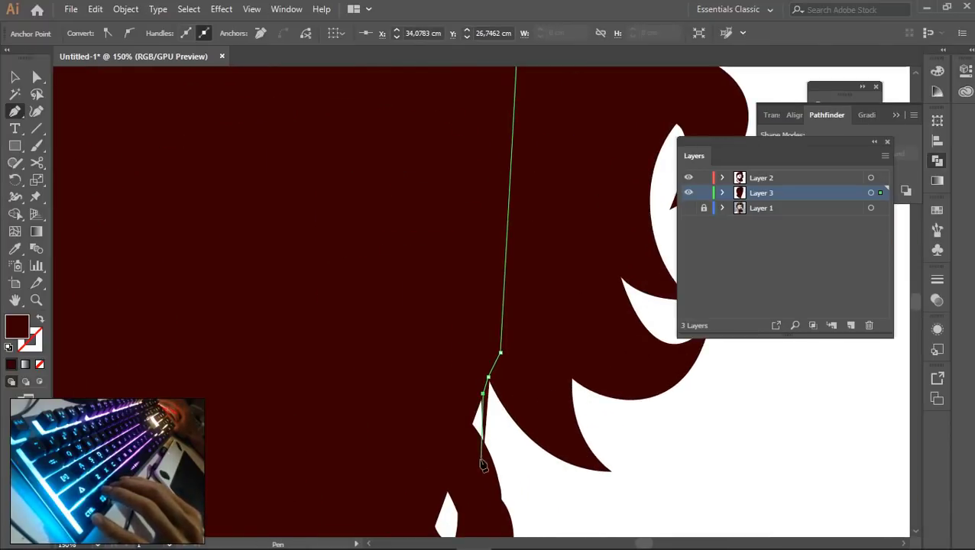
{"action": "left_click_drag", "start_coordinate": [480, 460], "coordinate": [480, 494]}
{"action": "left_click_drag", "start_coordinate": [476, 506], "coordinate": [490, 221]}
{"action": "left_click_drag", "start_coordinate": [499, 274], "coordinate": [500, 300]}
Curve the skin outline through the beard back to its starting point at the neck and close the shape
{"action": "scroll", "coordinate": [480, 379], "scroll_direction": "down", "scroll_amount": 2}
{"action": "left_click_drag", "start_coordinate": [484, 394], "coordinate": [492, 246]}
{"action": "left_click_drag", "start_coordinate": [461, 323], "coordinate": [437, 359]}
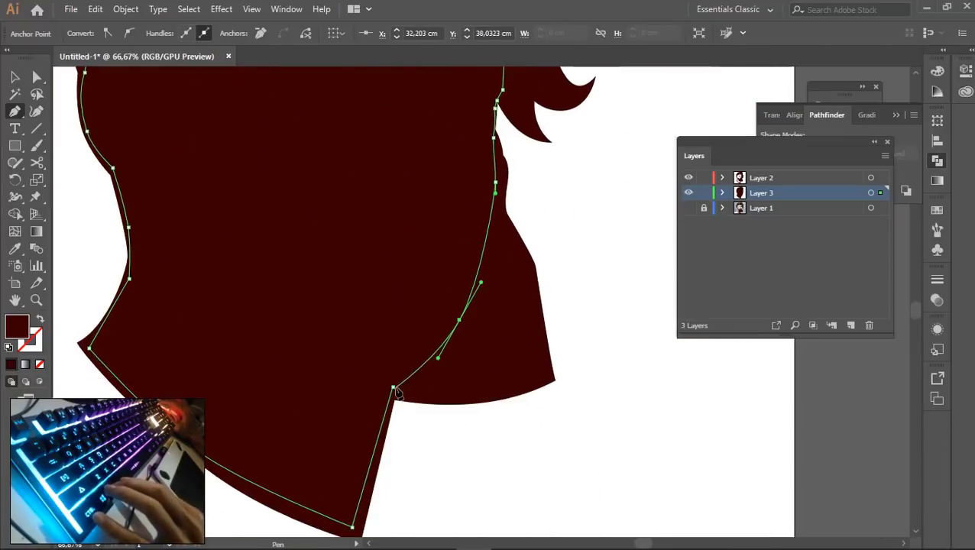
{"action": "left_click", "coordinate": [393, 388]}
Fill the closed skin shape with a light peach tone and deselect it
{"action": "scroll", "coordinate": [411, 351], "scroll_direction": "down", "scroll_amount": 4}
{"action": "left_click_drag", "start_coordinate": [418, 179], "coordinate": [442, 236]}
{"action": "double_click", "coordinate": [19, 329]}
{"action": "left_click", "coordinate": [624, 268]}
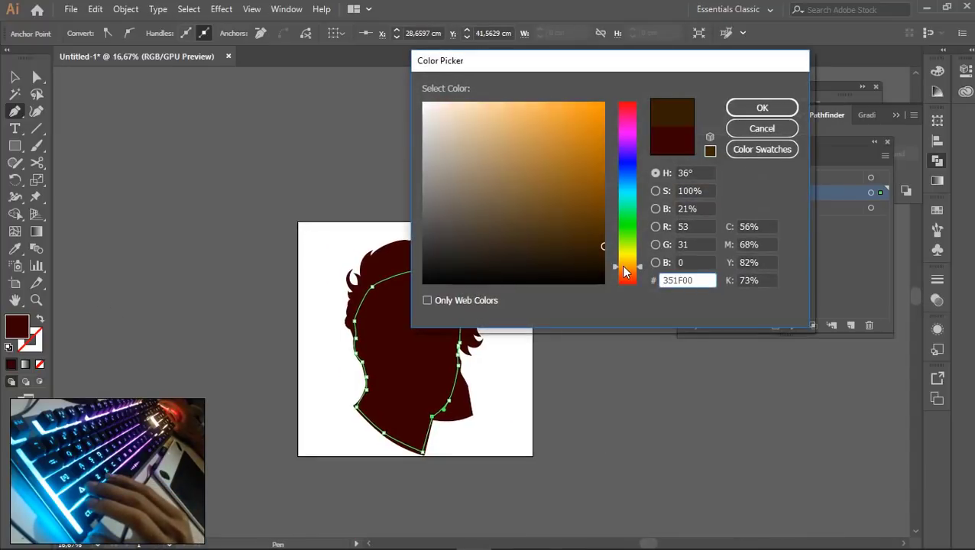
{"action": "left_click", "coordinate": [504, 104]}
{"action": "left_click_drag", "start_coordinate": [629, 268], "coordinate": [632, 280]}
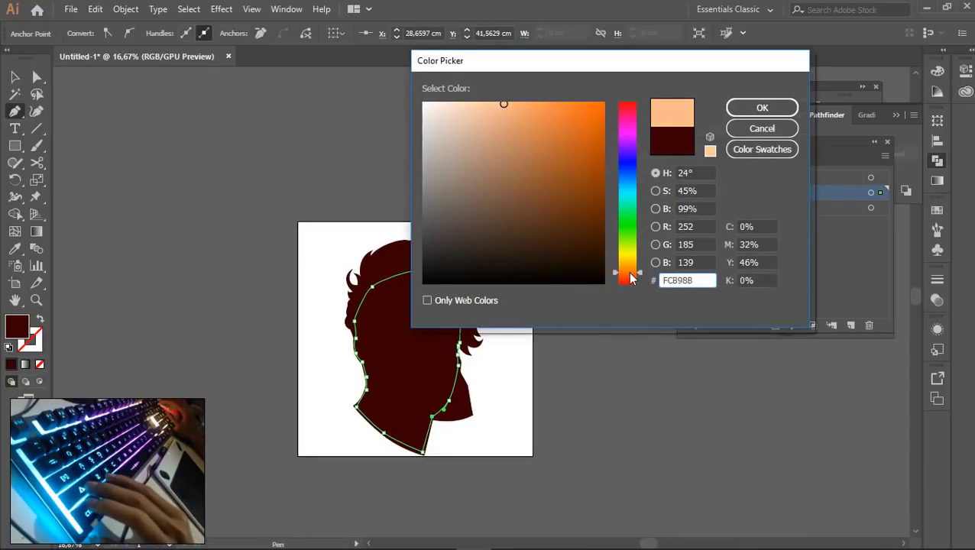
{"action": "left_click", "coordinate": [762, 108]}
{"action": "key", "text": "v"}
{"action": "key", "text": "ctrl+shift+a"}
{"action": "scroll", "coordinate": [392, 321], "scroll_direction": "up", "scroll_amount": 2}
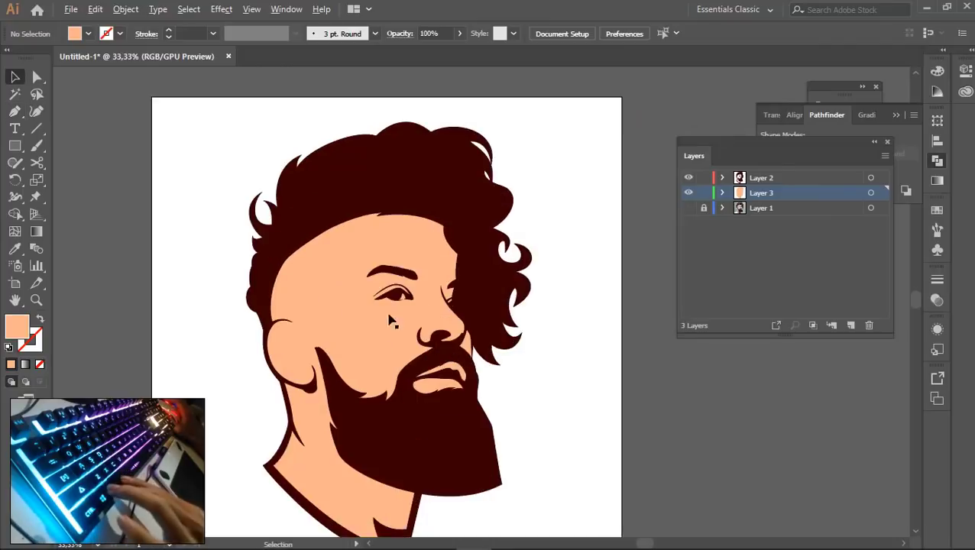
Show the photo layer again and display the skin layer in outline mode, ready for drawing with the Pen tool
{"action": "scroll", "coordinate": [372, 300], "scroll_direction": "down", "scroll_amount": 2}
{"action": "left_click_drag", "start_coordinate": [372, 299], "coordinate": [458, 251]}
{"action": "scroll", "coordinate": [458, 251], "scroll_direction": "up", "scroll_amount": 1}
{"action": "left_click_drag", "start_coordinate": [458, 251], "coordinate": [471, 215]}
{"action": "left_click", "coordinate": [15, 114]}
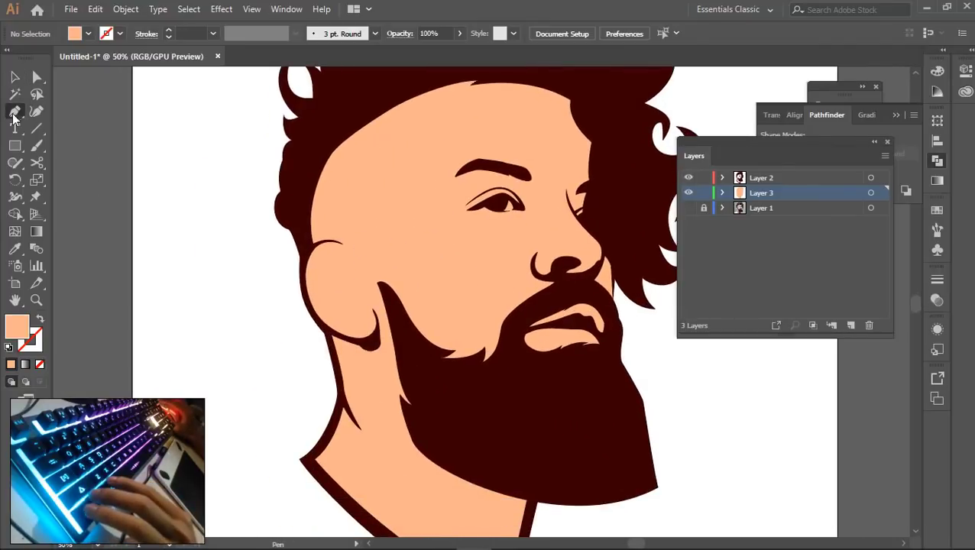
{"action": "left_click", "coordinate": [688, 208]}
{"action": "left_click", "coordinate": [688, 193], "text": "ctrl"}
{"action": "scroll", "coordinate": [475, 143], "scroll_direction": "up", "scroll_amount": 2}
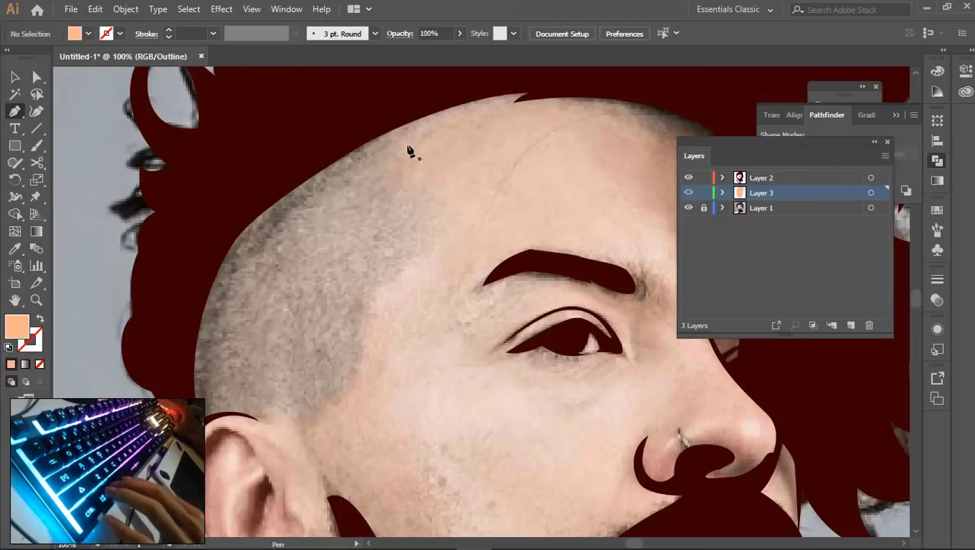
Trace the shaved temple area from the hairline down to the ear, close it inside the hair, and return to preview mode
{"action": "left_click", "coordinate": [389, 124]}
{"action": "left_click_drag", "start_coordinate": [422, 321], "coordinate": [383, 267]}
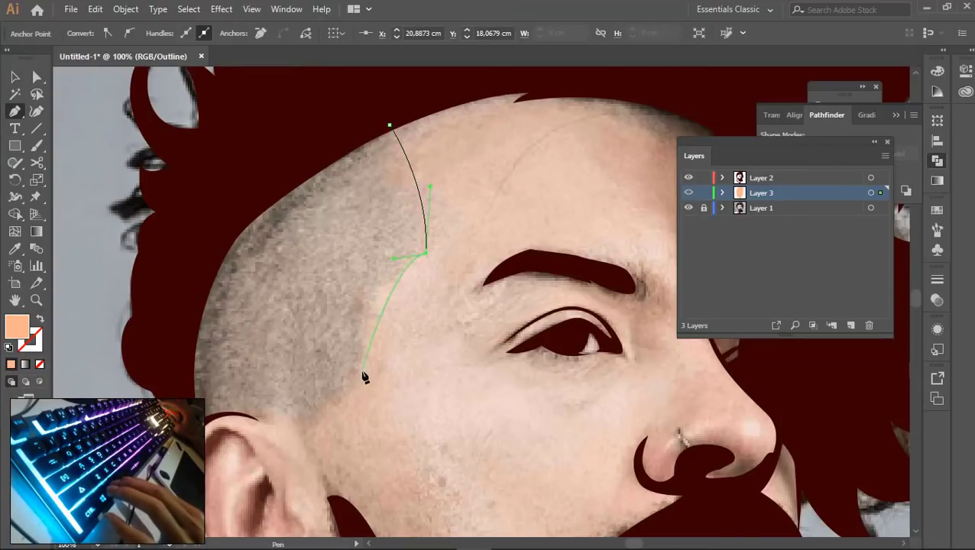
{"action": "left_click_drag", "start_coordinate": [340, 413], "coordinate": [380, 265]}
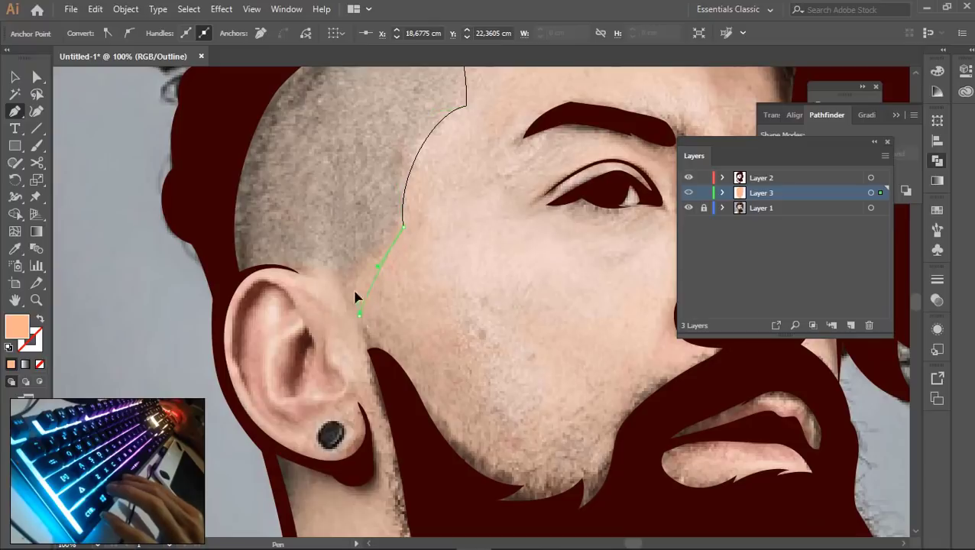
{"action": "left_click_drag", "start_coordinate": [226, 291], "coordinate": [206, 463]}
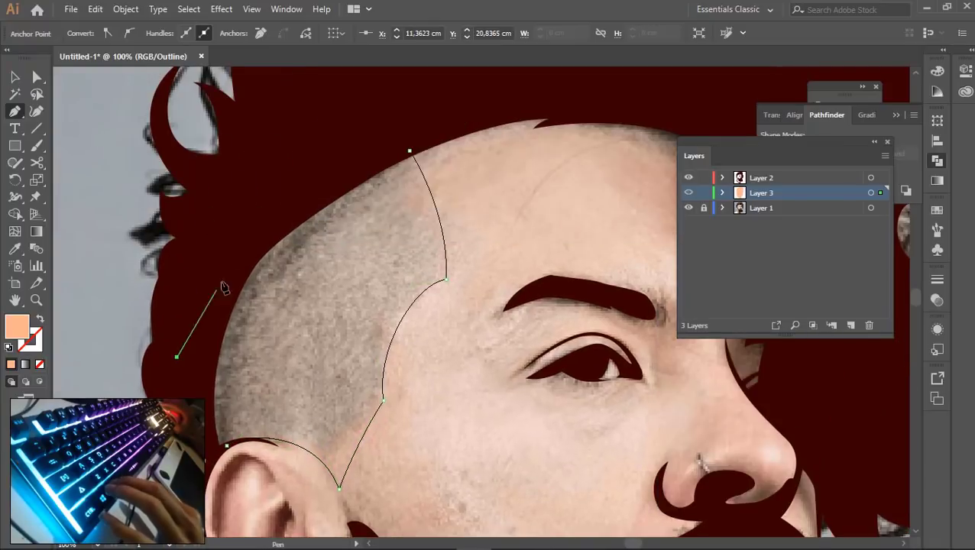
{"action": "key", "text": "ctrl+y"}
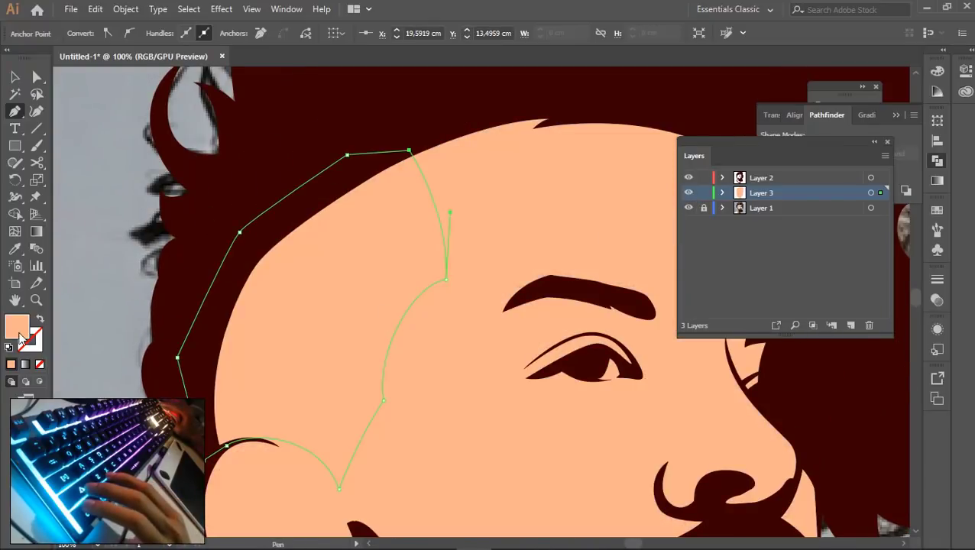
Fill the shaved temple shape with a darker orange skin tone and deselect it
{"action": "double_click", "coordinate": [18, 330]}
{"action": "left_click", "coordinate": [537, 117]}
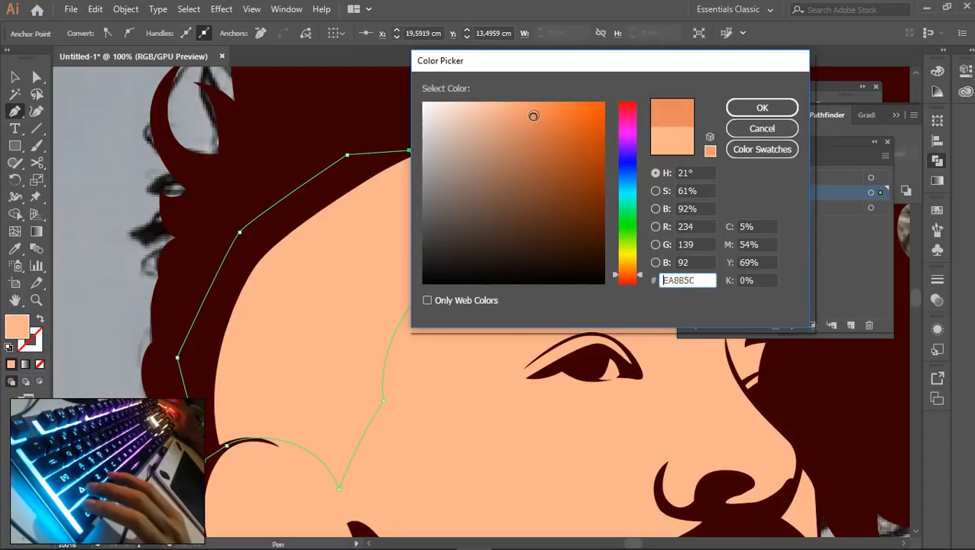
{"action": "left_click", "coordinate": [736, 112]}
{"action": "left_click", "coordinate": [508, 256], "text": "ctrl"}
{"action": "scroll", "coordinate": [423, 248], "scroll_direction": "down", "scroll_amount": 3}
{"action": "key", "text": "v"}
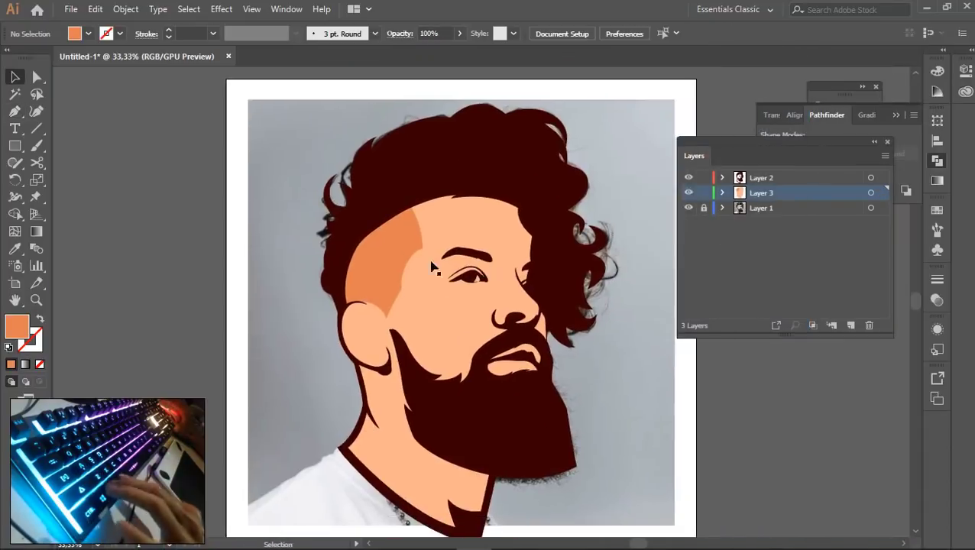
Shift the temple shape's fill to the redder orange #E27752 and deselect it
{"action": "scroll", "coordinate": [424, 259], "scroll_direction": "up", "scroll_amount": 2}
{"action": "left_click", "coordinate": [383, 264]}
{"action": "double_click", "coordinate": [18, 329]}
{"action": "left_click", "coordinate": [628, 278]}
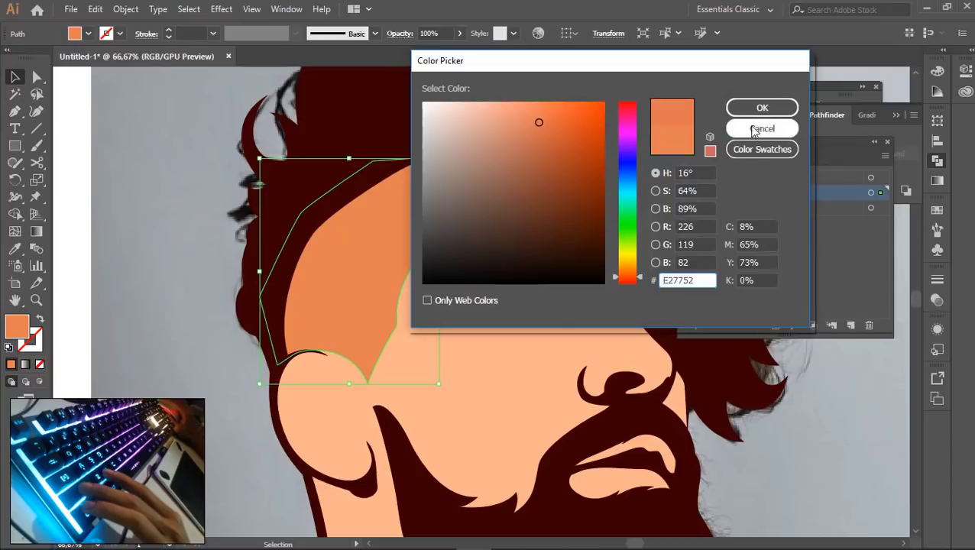
{"action": "left_click", "coordinate": [760, 109]}
{"action": "key", "text": "ctrl+shift+a"}
{"action": "scroll", "coordinate": [545, 258], "scroll_direction": "down", "scroll_amount": 2}
{"action": "scroll", "coordinate": [463, 216], "scroll_direction": "up", "scroll_amount": 1}
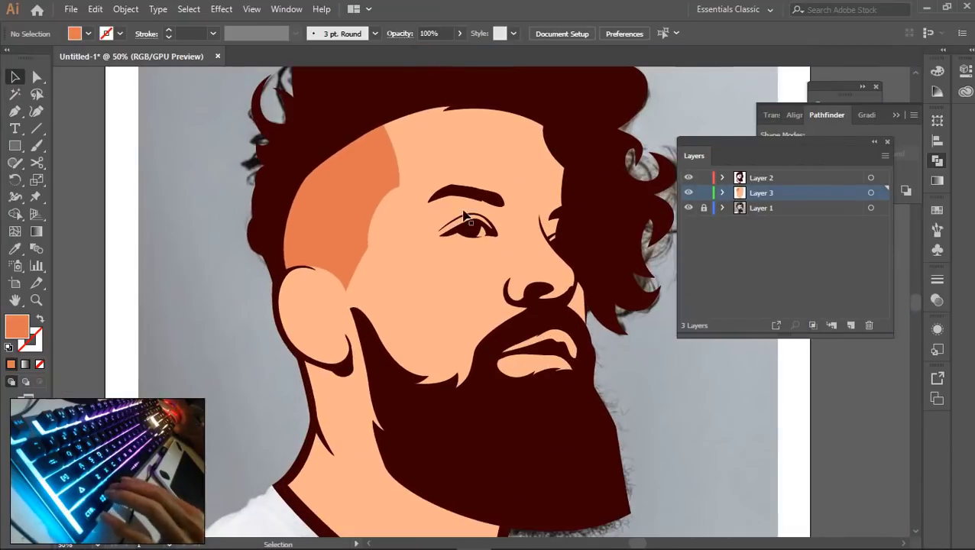
In outline mode, trace an eye socket shadow from the near eyebrow's inner end beside the nose and along the lower eyelid
{"action": "left_click", "coordinate": [16, 114]}
{"action": "scroll", "coordinate": [499, 220], "scroll_direction": "up", "scroll_amount": 3}
{"action": "key", "text": "ctrl+y"}
{"action": "scroll", "coordinate": [498, 218], "scroll_direction": "up", "scroll_amount": 2}
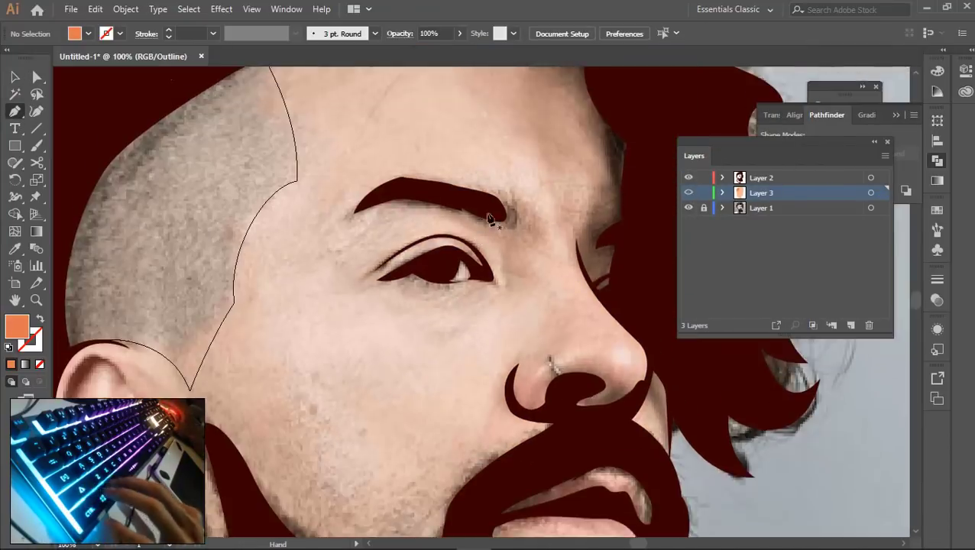
{"action": "scroll", "coordinate": [540, 232], "scroll_direction": "up", "scroll_amount": 1}
{"action": "left_click_drag", "start_coordinate": [592, 288], "coordinate": [602, 341]}
{"action": "left_click_drag", "start_coordinate": [581, 283], "coordinate": [558, 279]}
{"action": "scroll", "coordinate": [572, 295], "scroll_direction": "down", "scroll_amount": 2}
{"action": "left_click", "coordinate": [502, 305]}
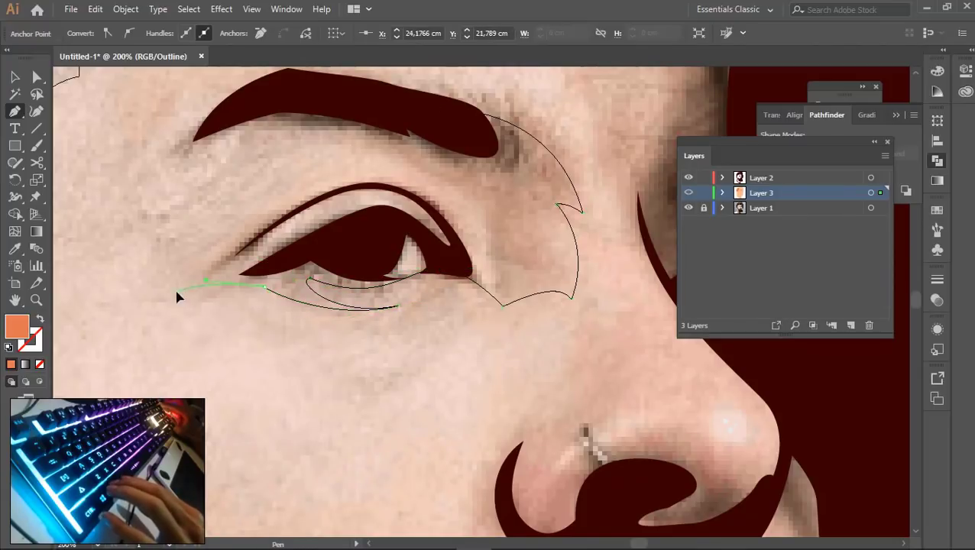
Continue the eye socket shadow over the upper lid and back through the eyebrow, close the shape, and deselect it
{"action": "left_click_drag", "start_coordinate": [508, 190], "coordinate": [513, 191]}
{"action": "left_click", "coordinate": [242, 113]}
{"action": "left_click_drag", "start_coordinate": [396, 103], "coordinate": [474, 133]}
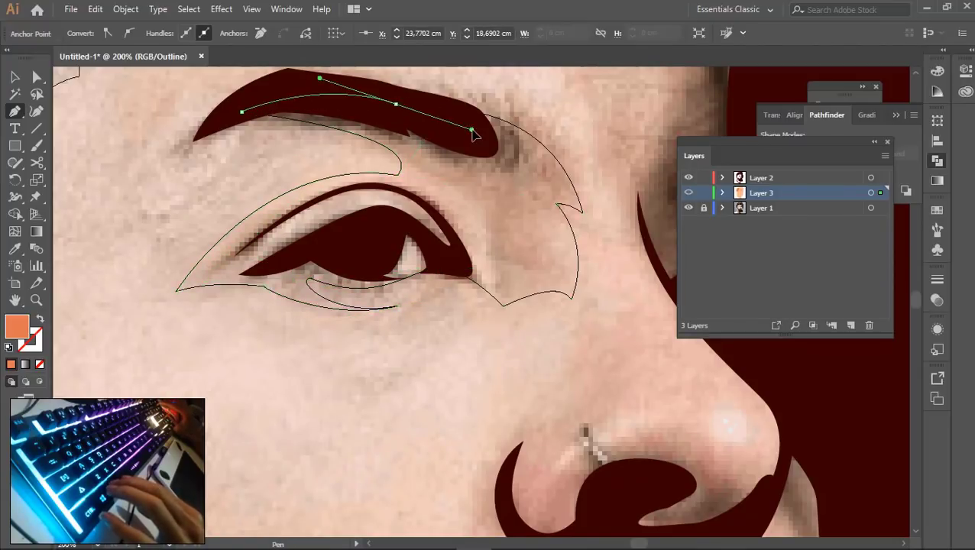
{"action": "left_click", "coordinate": [437, 110]}
{"action": "left_click", "coordinate": [536, 274], "text": "ctrl"}
Start a face shadow shape at the hairline and trace it down the forehead and along the nose bridge
{"action": "scroll", "coordinate": [528, 272], "scroll_direction": "right", "scroll_amount": 1}
{"action": "scroll", "coordinate": [474, 266], "scroll_direction": "down", "scroll_amount": 1}
{"action": "scroll", "coordinate": [460, 210], "scroll_direction": "up", "scroll_amount": 2}
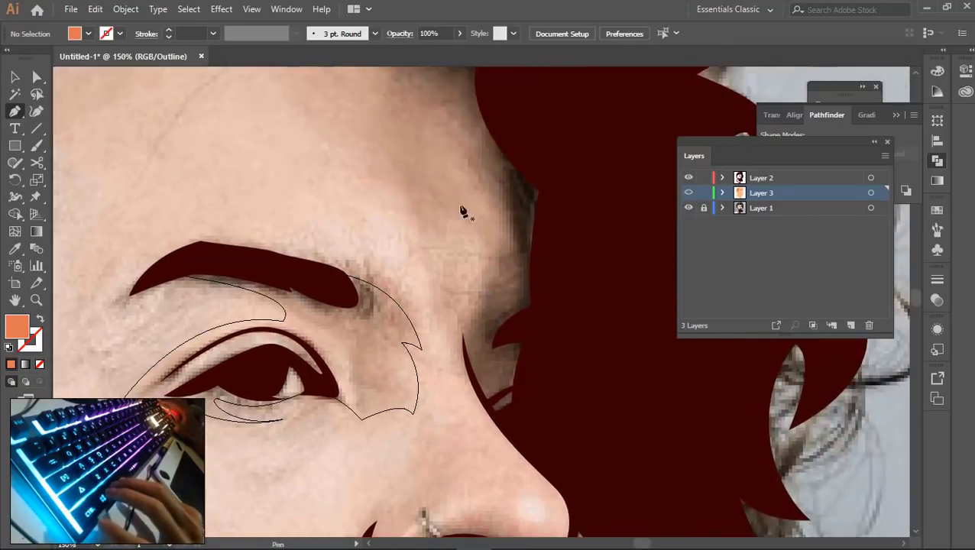
{"action": "scroll", "coordinate": [459, 208], "scroll_direction": "down", "scroll_amount": 2}
{"action": "left_click", "coordinate": [419, 201]}
{"action": "scroll", "coordinate": [460, 293], "scroll_direction": "up", "scroll_amount": 1}
{"action": "left_click_drag", "start_coordinate": [561, 343], "coordinate": [474, 332]}
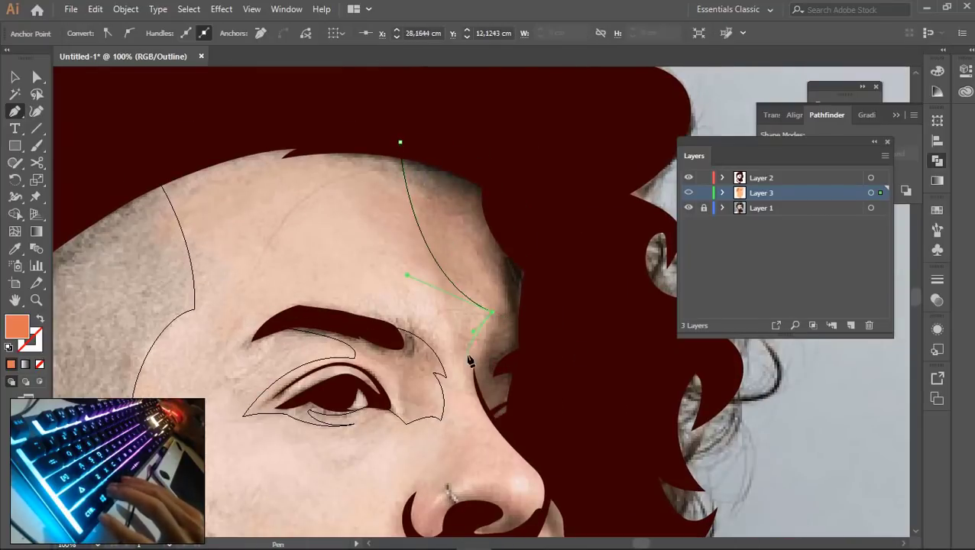
{"action": "scroll", "coordinate": [472, 381], "scroll_direction": "up", "scroll_amount": 2}
{"action": "left_click_drag", "start_coordinate": [514, 460], "coordinate": [515, 463]}
{"action": "left_click_drag", "start_coordinate": [528, 475], "coordinate": [364, 194]}
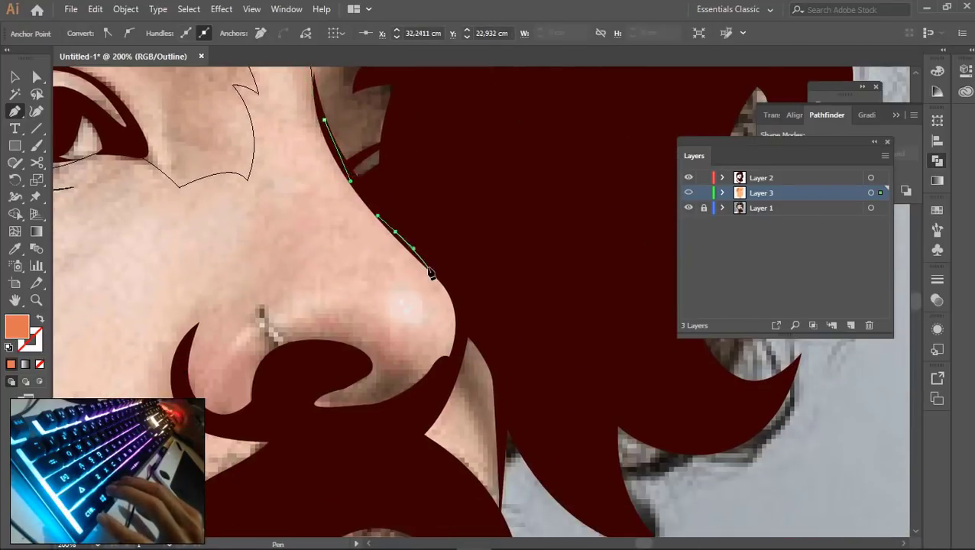
Continue the shadow outline around the nose tip, back above the nostril, and around the nostril wing to the moustache
{"action": "left_click_drag", "start_coordinate": [451, 376], "coordinate": [395, 352]}
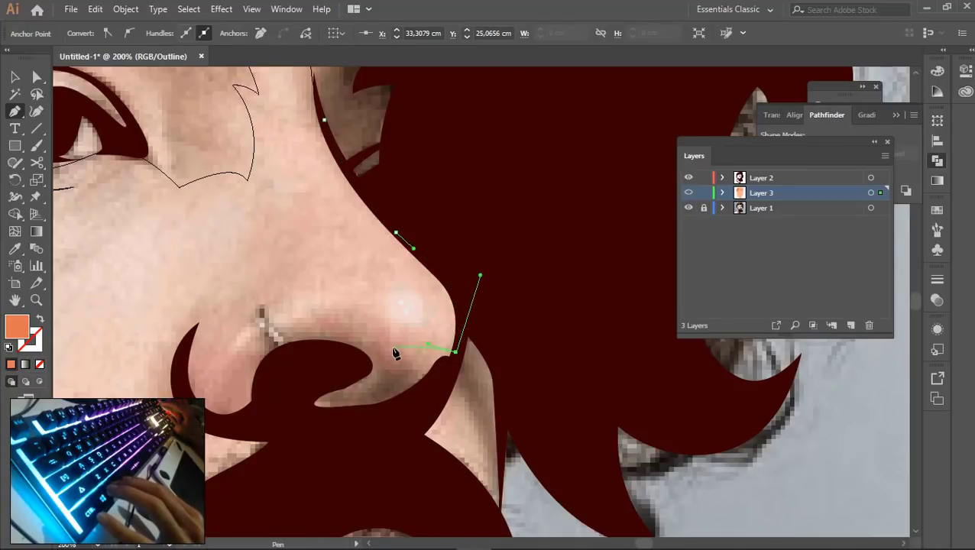
{"action": "left_click_drag", "start_coordinate": [349, 318], "coordinate": [422, 273]}
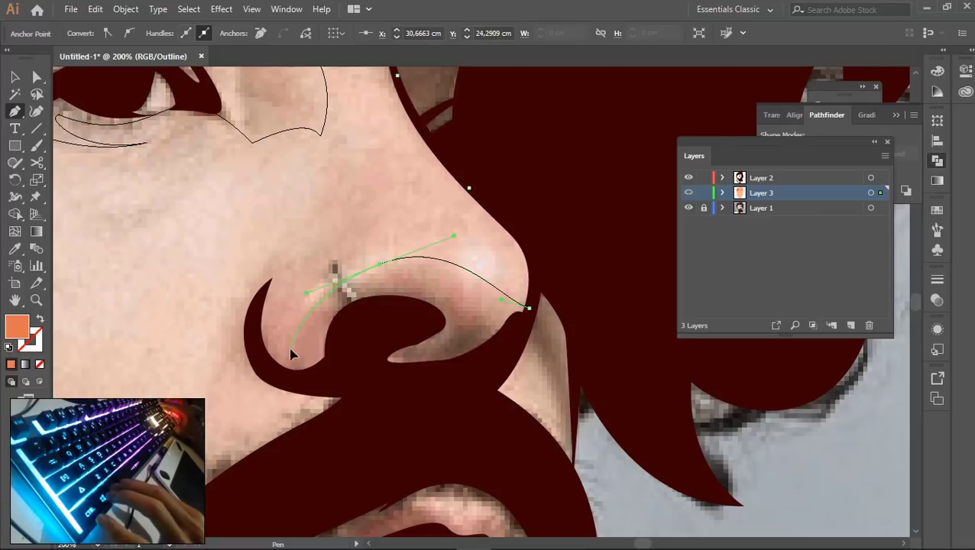
{"action": "left_click_drag", "start_coordinate": [236, 323], "coordinate": [303, 152]}
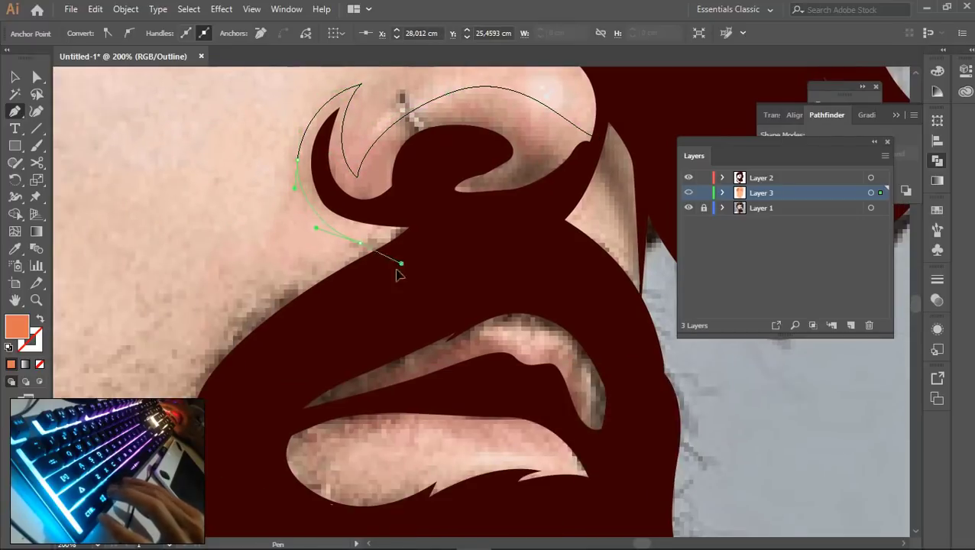
Continue the face shadow outline along the moustache, across the lower cheek above the beard with a pointed notch, and up to the sideburn
{"action": "key", "text": "ctrl+minus"}
{"action": "key", "text": "ctrl+minus"}
{"action": "left_click_drag", "start_coordinate": [395, 297], "coordinate": [378, 327]}
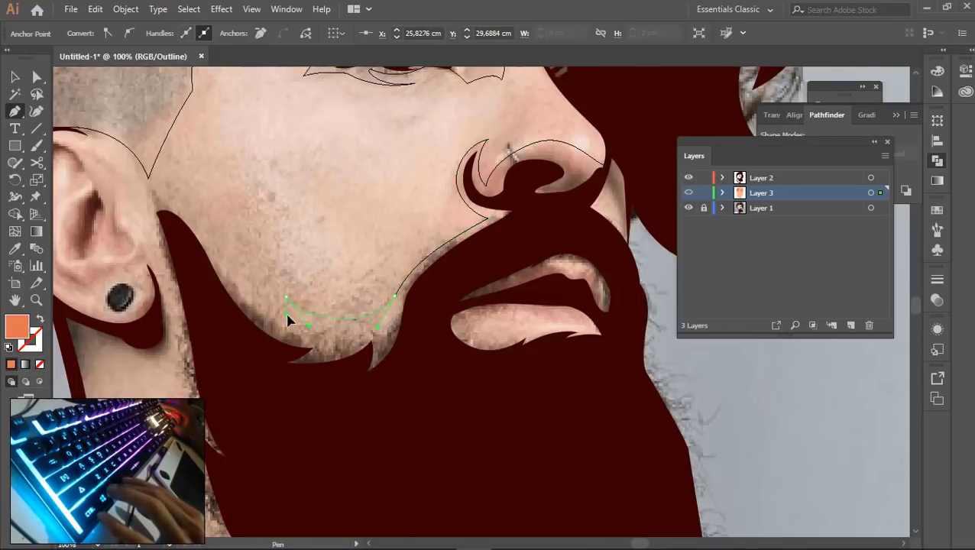
{"action": "left_click_drag", "start_coordinate": [226, 217], "coordinate": [338, 271]}
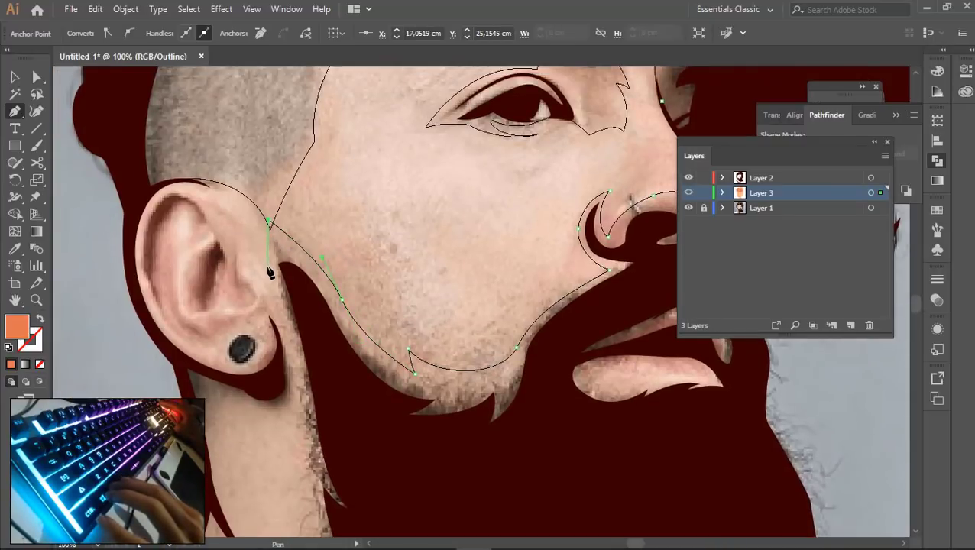
{"action": "left_click", "coordinate": [264, 220]}
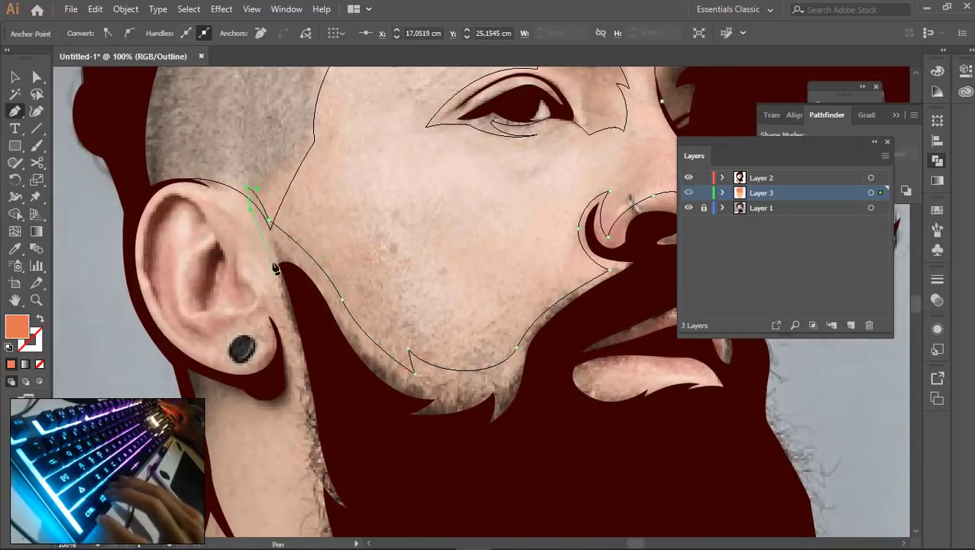
Carry the shadow outline down in front of the ear, up over its upper rim, and down along the ear's outer edge
{"action": "left_click_drag", "start_coordinate": [290, 324], "coordinate": [312, 241]}
{"action": "left_click_drag", "start_coordinate": [298, 207], "coordinate": [288, 230]}
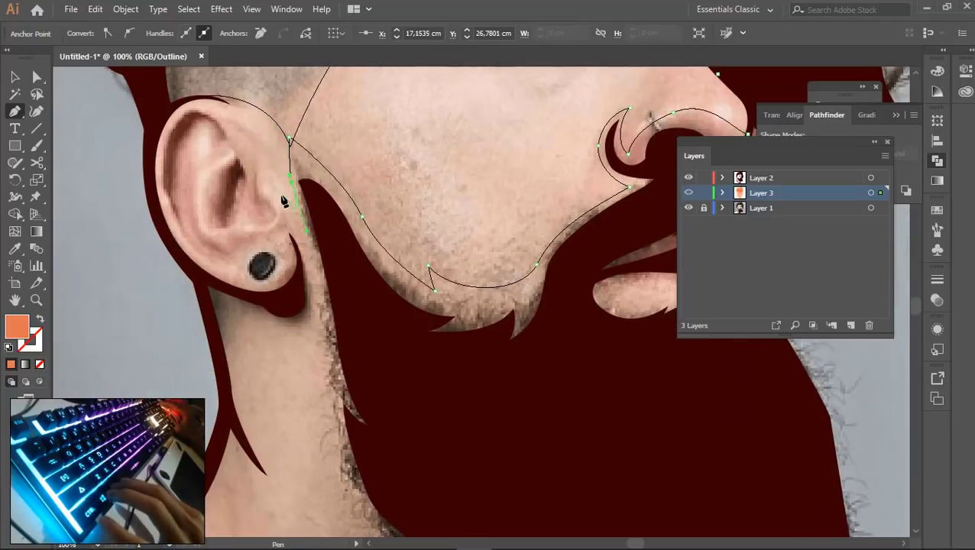
{"action": "left_click_drag", "start_coordinate": [277, 185], "coordinate": [271, 172]}
{"action": "left_click_drag", "start_coordinate": [223, 120], "coordinate": [240, 176]}
{"action": "scroll", "coordinate": [307, 185], "scroll_direction": "up", "scroll_amount": 1}
{"action": "left_click_drag", "start_coordinate": [229, 321], "coordinate": [182, 268]}
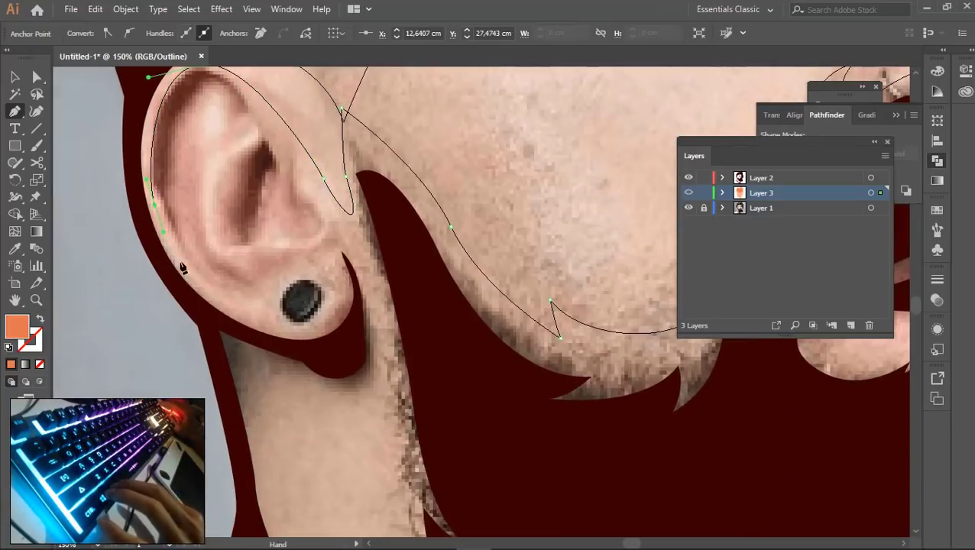
Trace the shadow around the inner ear folds, out to the front of the ear, and around the earlobe
{"action": "key", "text": "ctrl+z"}
{"action": "left_click_drag", "start_coordinate": [268, 111], "coordinate": [287, 156]}
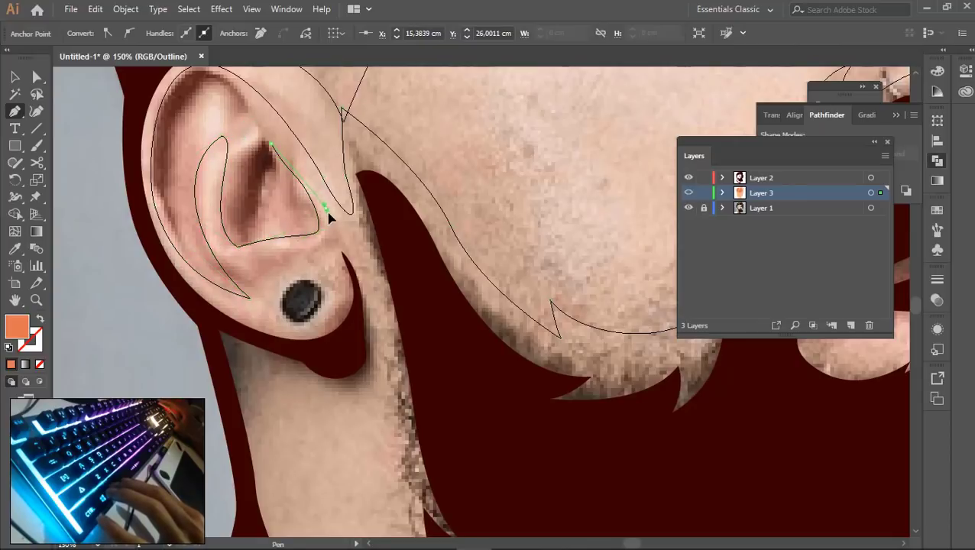
{"action": "key", "text": "ctrl"}
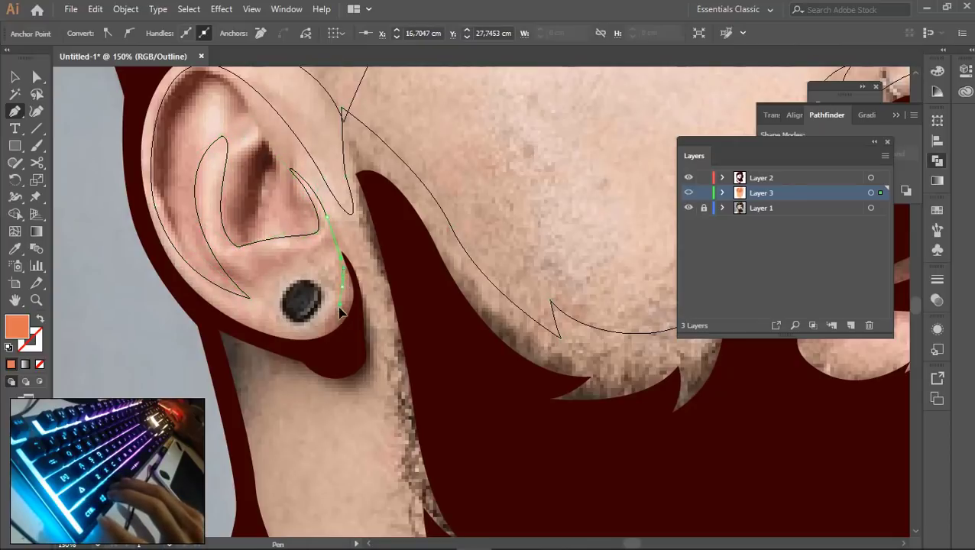
{"action": "left_click", "coordinate": [209, 313]}
Extend the shadow outline from behind the earlobe down the back of the neck and back up beneath the ear
{"action": "key", "text": "space"}
{"action": "left_click_drag", "start_coordinate": [211, 371], "coordinate": [185, 143]}
{"action": "left_click", "coordinate": [191, 143]}
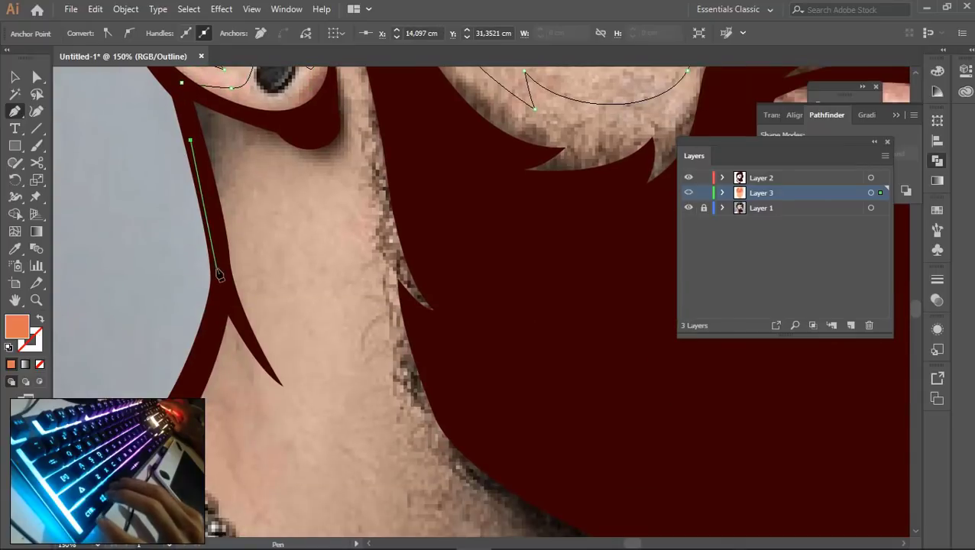
{"action": "left_click", "coordinate": [218, 269]}
{"action": "left_click_drag", "start_coordinate": [274, 147], "coordinate": [288, 146]}
Continue the shadow down the neck beside the beard, and curve it back across the neck's base to the neckline
{"action": "scroll", "coordinate": [363, 184], "scroll_direction": "down", "scroll_amount": 2}
{"action": "scroll", "coordinate": [367, 306], "scroll_direction": "up", "scroll_amount": 1}
{"action": "left_click_drag", "start_coordinate": [378, 318], "coordinate": [470, 381]}
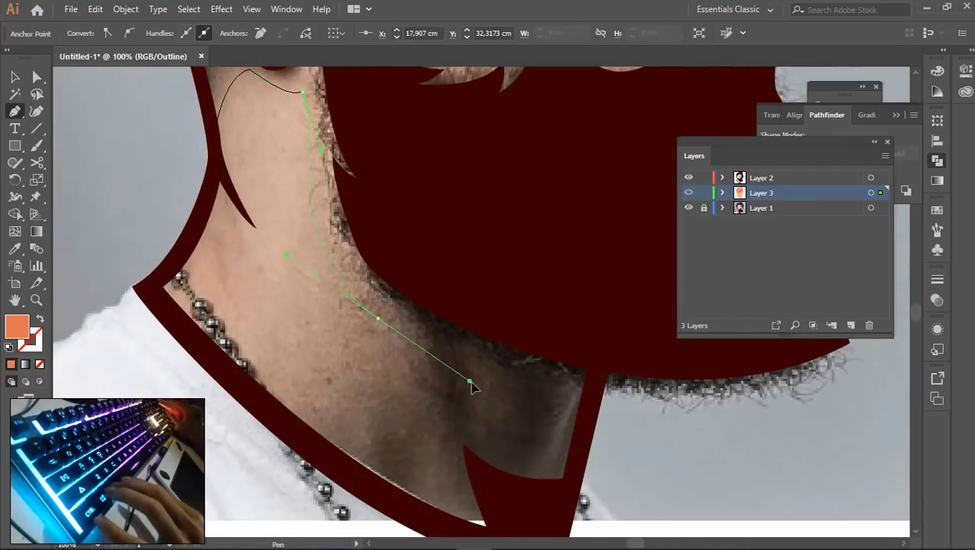
{"action": "left_click_drag", "start_coordinate": [374, 413], "coordinate": [272, 408]}
{"action": "scroll", "coordinate": [283, 403], "scroll_direction": "down", "scroll_amount": 2}
{"action": "scroll", "coordinate": [291, 397], "scroll_direction": "up", "scroll_amount": 1}
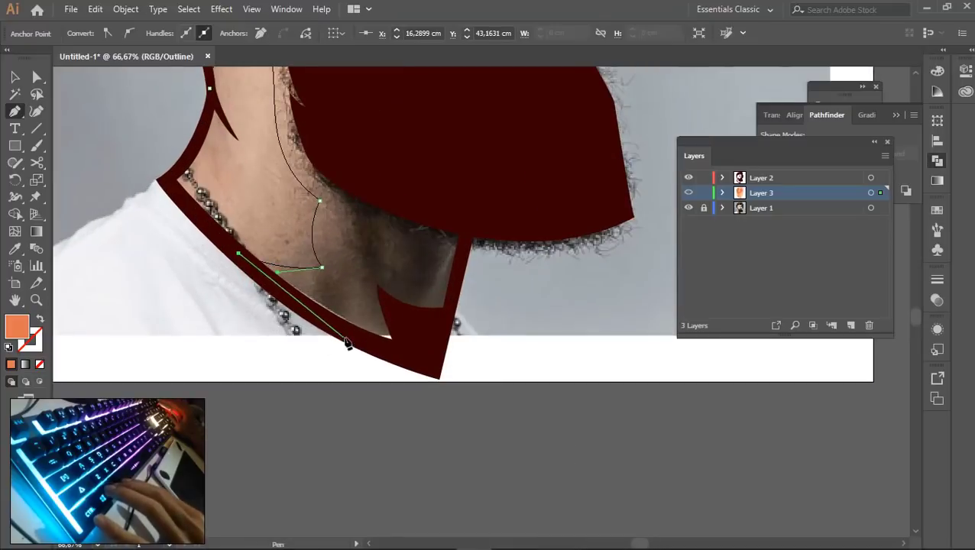
Run the shadow outline along the neckline, up the front edge of the neck, and into the beard towards the mouth
{"action": "left_click_drag", "start_coordinate": [407, 364], "coordinate": [432, 359]}
{"action": "left_click", "coordinate": [456, 301]}
{"action": "left_click", "coordinate": [472, 207]}
{"action": "scroll", "coordinate": [472, 206], "scroll_direction": "down", "scroll_amount": 2}
{"action": "key", "text": "space"}
{"action": "left_click_drag", "start_coordinate": [480, 192], "coordinate": [475, 338]}
{"action": "scroll", "coordinate": [490, 282], "scroll_direction": "up", "scroll_amount": 4}
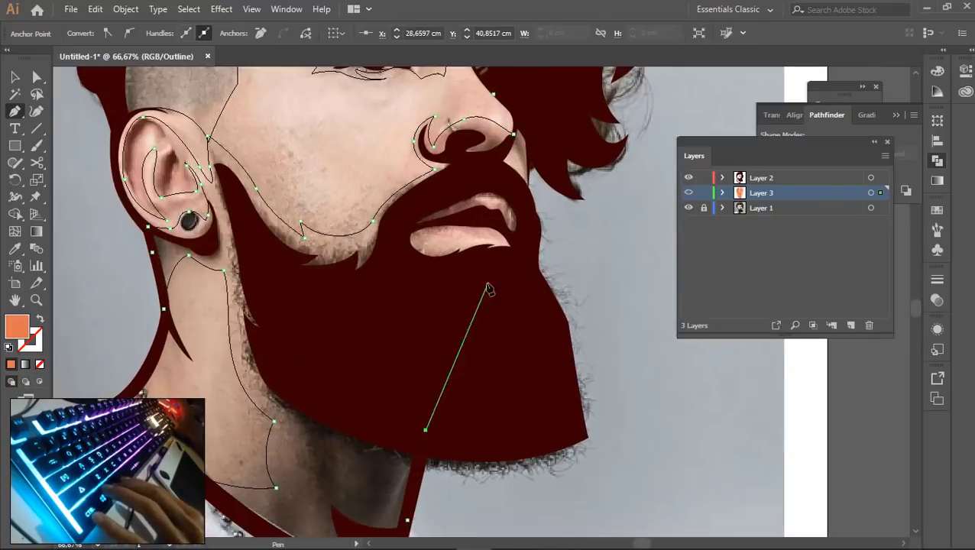
Shape the shadow across the lower lip, then route the outline past the mouth up beside the nose
{"action": "left_click_drag", "start_coordinate": [548, 223], "coordinate": [522, 215]}
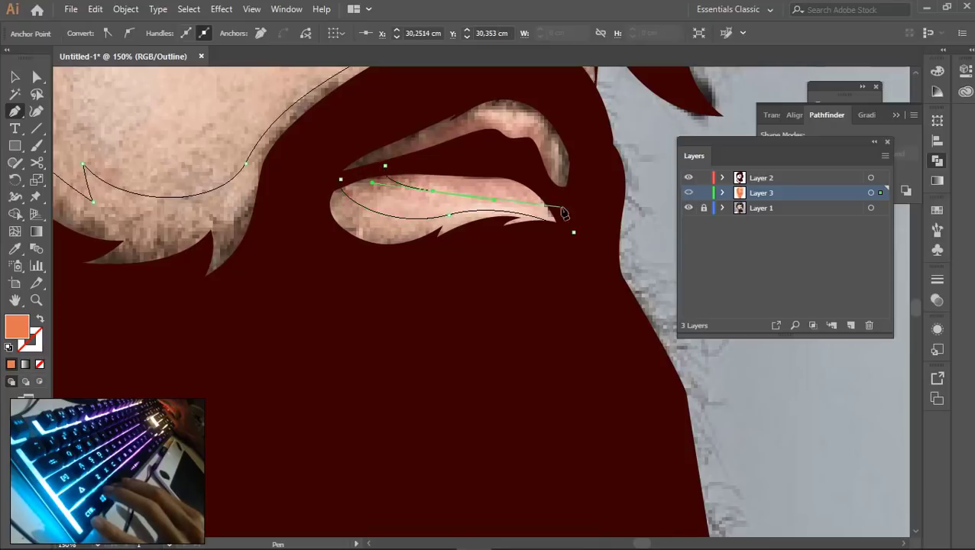
{"action": "key", "text": "space"}
{"action": "left_click_drag", "start_coordinate": [588, 150], "coordinate": [508, 267]}
{"action": "key", "text": "space"}
{"action": "left_click_drag", "start_coordinate": [510, 103], "coordinate": [531, 230]}
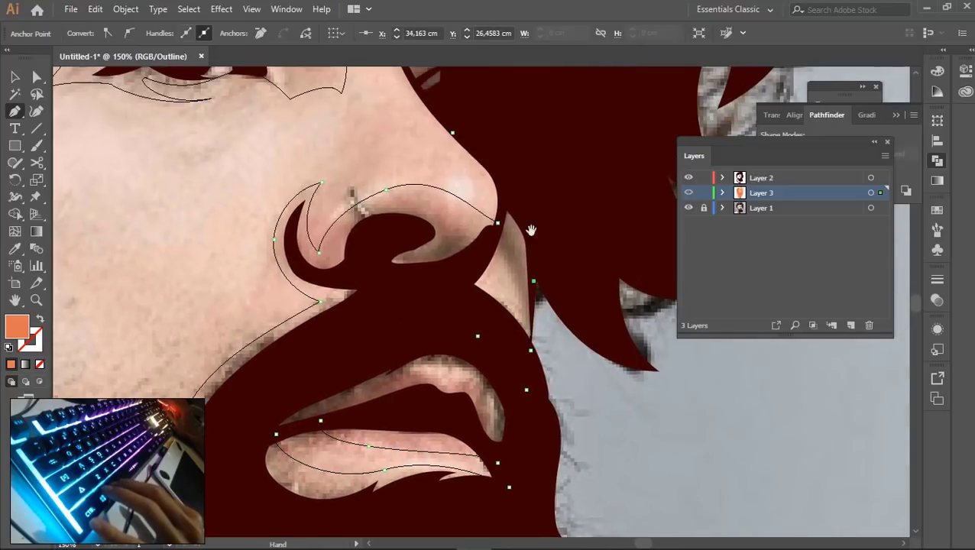
Close the face shadow shape at the forehead hairline, deselect it, and return to the full-colour preview
{"action": "key", "text": "ctrl+minus"}
{"action": "key", "text": "ctrl+minus"}
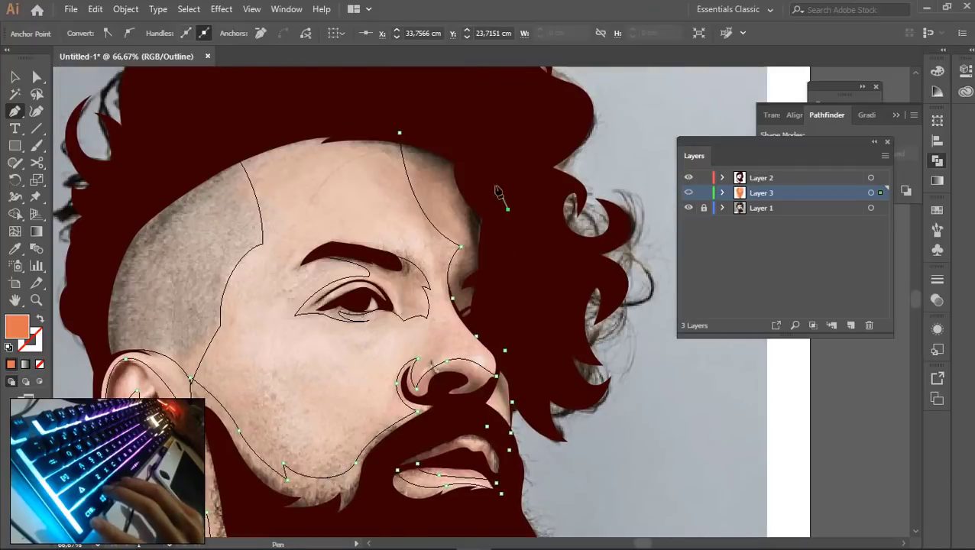
{"action": "key", "text": "ctrl+y"}
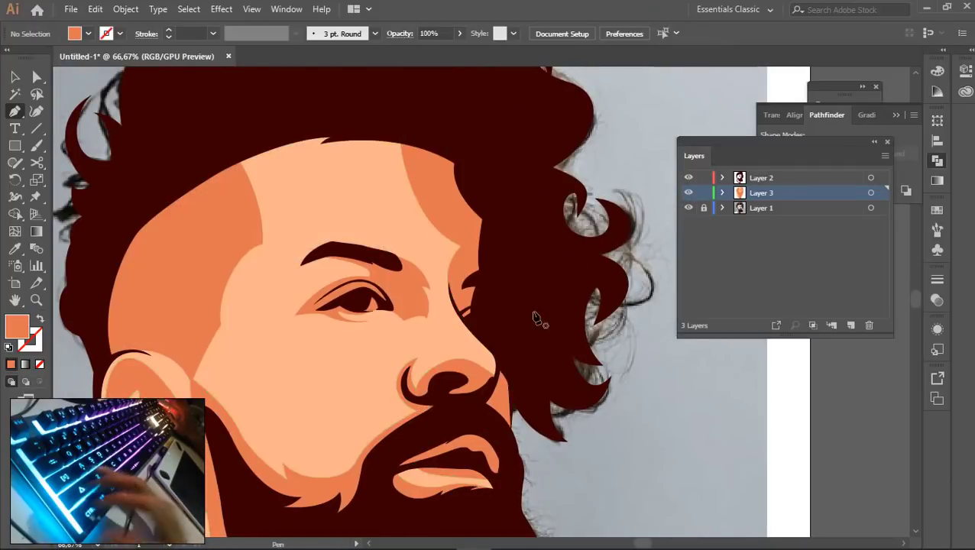
{"action": "key", "text": "ctrl+minus"}
{"action": "key", "text": "ctrl+minus"}
{"action": "key", "text": "ctrl+minus"}
{"action": "key", "text": "ctrl+minus"}
{"action": "key", "text": "ctrl+minus"}
{"action": "key", "text": "ctrl+0"}
{"action": "scroll", "coordinate": [450, 285], "scroll_direction": "up", "scroll_amount": 2}
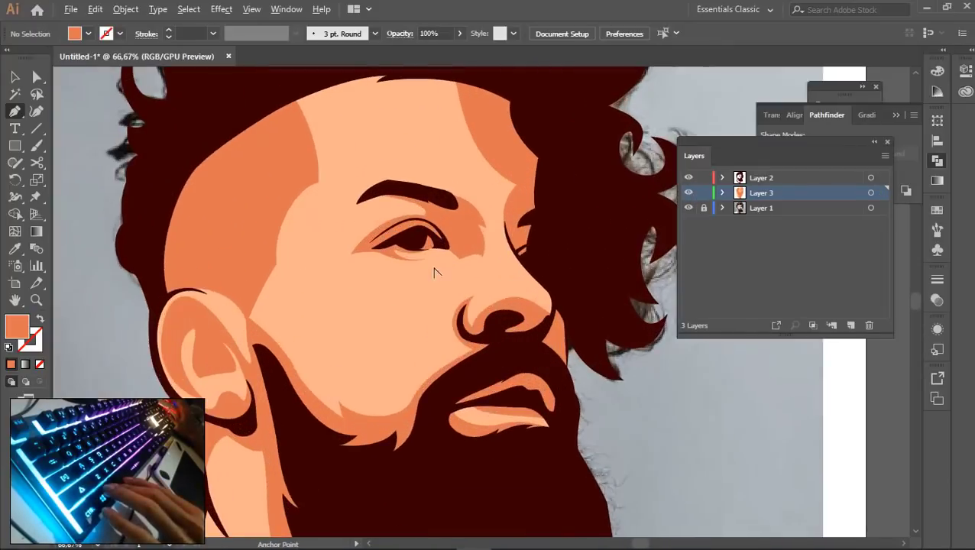
Start a highlight shape on the back of the neck below the ear, tapering to a point beyond the dark crease line
{"action": "scroll", "coordinate": [431, 272], "scroll_direction": "down", "scroll_amount": 2}
{"action": "scroll", "coordinate": [408, 356], "scroll_direction": "up", "scroll_amount": 4}
{"action": "scroll", "coordinate": [393, 309], "scroll_direction": "up", "scroll_amount": 1}
{"action": "left_click_drag", "start_coordinate": [357, 308], "coordinate": [370, 301]}
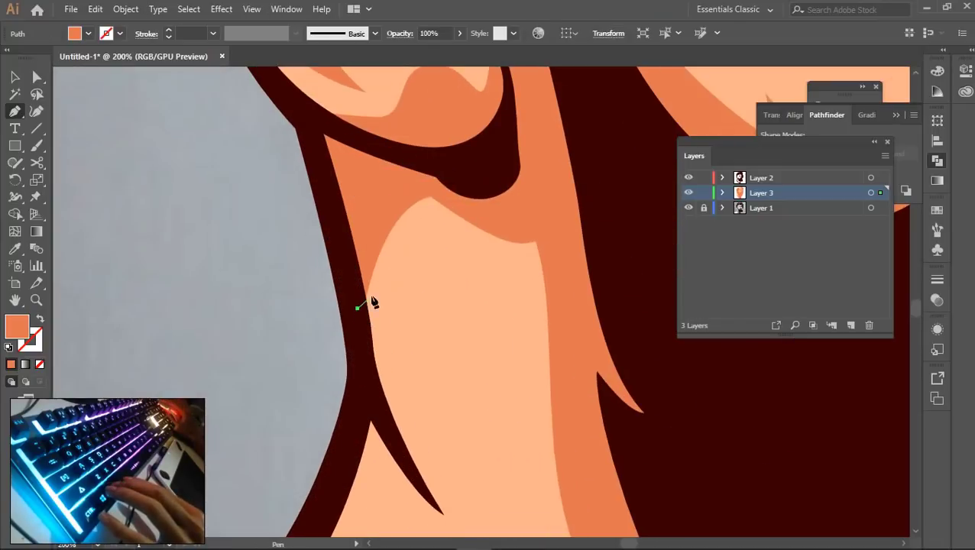
{"action": "left_click_drag", "start_coordinate": [452, 502], "coordinate": [381, 298]}
{"action": "left_click_drag", "start_coordinate": [428, 372], "coordinate": [311, 228]}
Complete the neck highlight from the crease down to the neckline corner, and close it back up inside the dark contour
{"action": "left_click_drag", "start_coordinate": [297, 316], "coordinate": [468, 186]}
{"action": "left_click_drag", "start_coordinate": [349, 318], "coordinate": [211, 365]}
{"action": "left_click", "coordinate": [349, 318]}
{"action": "left_click", "coordinate": [322, 293]}
{"action": "left_click", "coordinate": [391, 232]}
{"action": "scroll", "coordinate": [392, 234], "scroll_direction": "down", "scroll_amount": 2}
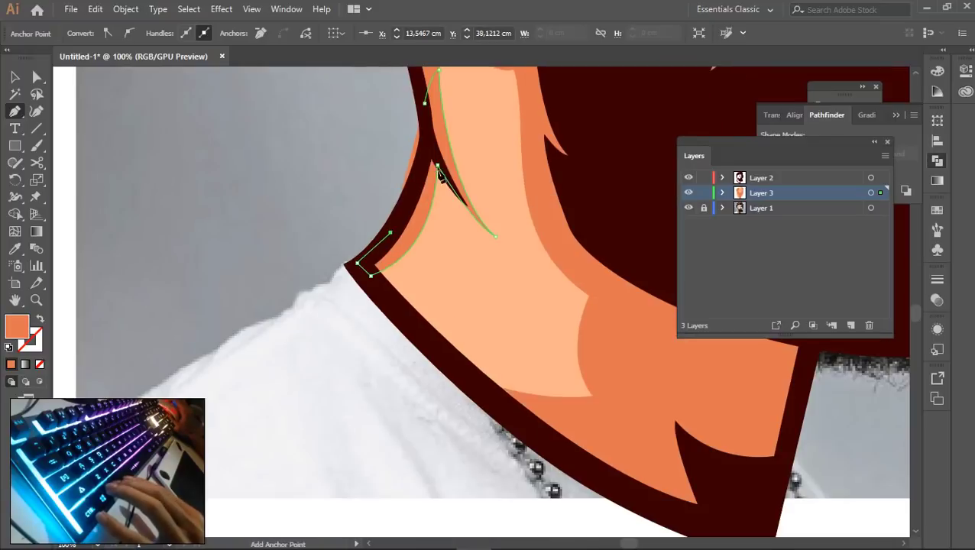
{"action": "scroll", "coordinate": [409, 304], "scroll_direction": "down", "scroll_amount": 1}
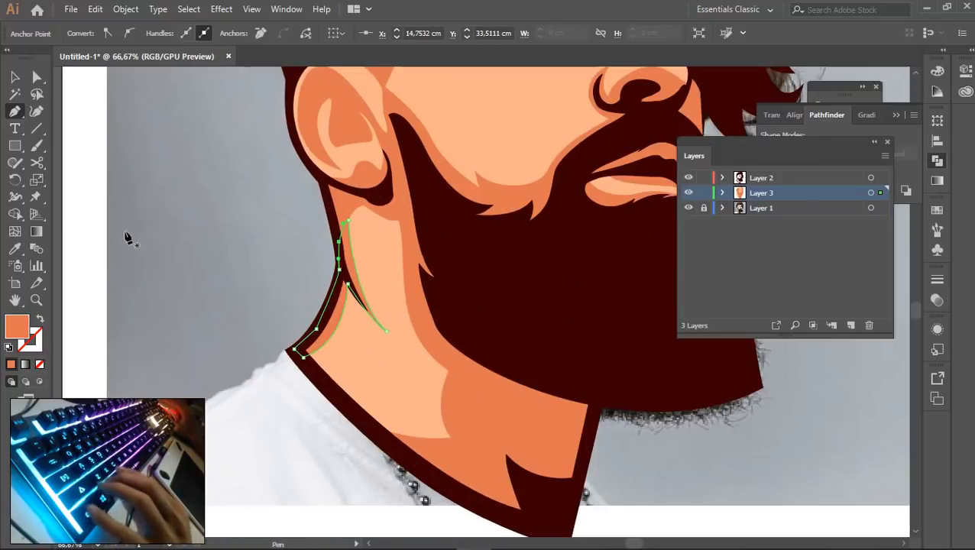
Fill the neck highlight with a fully saturated bright sky blue, hue about 192°, and deselect it
{"action": "key", "text": "i"}
{"action": "left_click", "coordinate": [392, 250]}
{"action": "double_click", "coordinate": [14, 330]}
{"action": "left_click", "coordinate": [438, 106]}
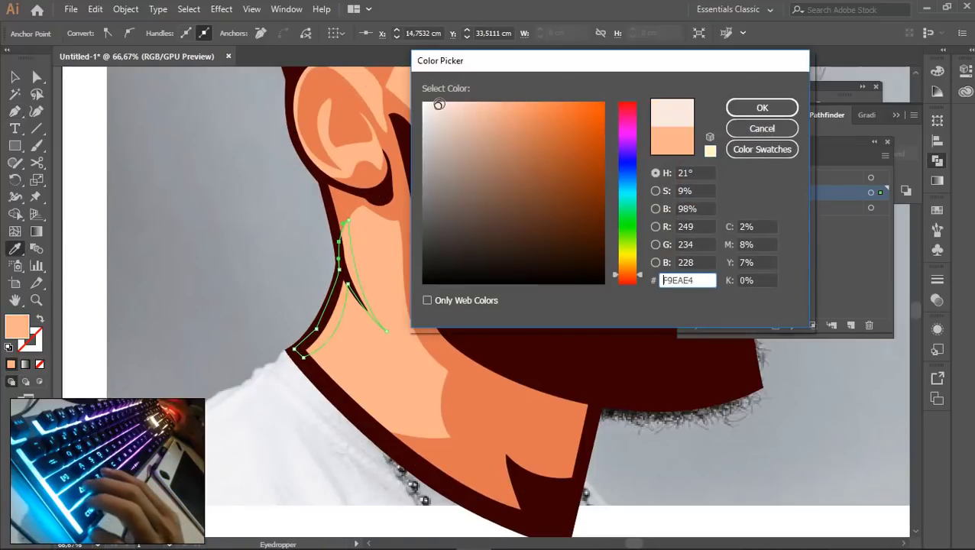
{"action": "left_click_drag", "start_coordinate": [627, 274], "coordinate": [627, 188]}
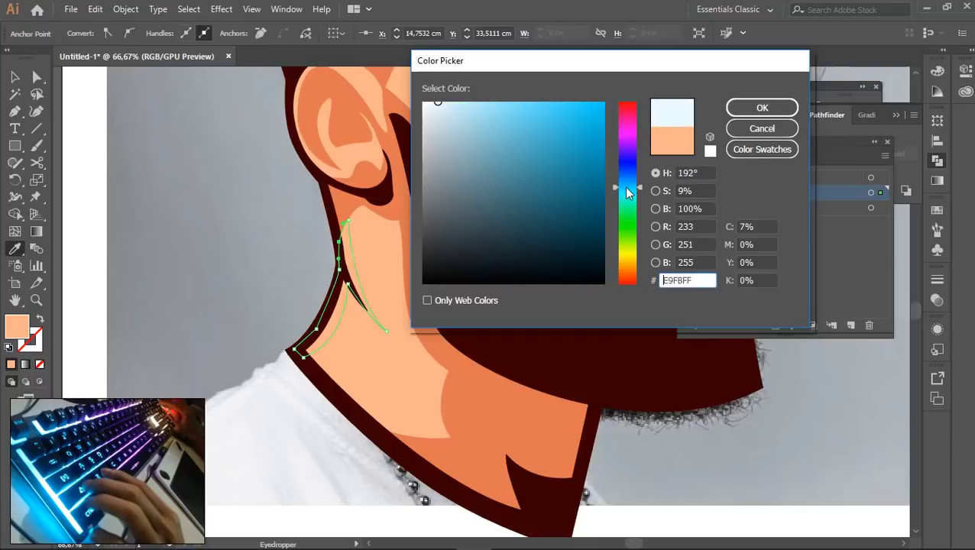
{"action": "left_click", "coordinate": [536, 102]}
{"action": "left_click_drag", "start_coordinate": [534, 95], "coordinate": [599, 84]}
{"action": "left_click", "coordinate": [756, 107]}
{"action": "key", "text": "ctrl+shift+a"}
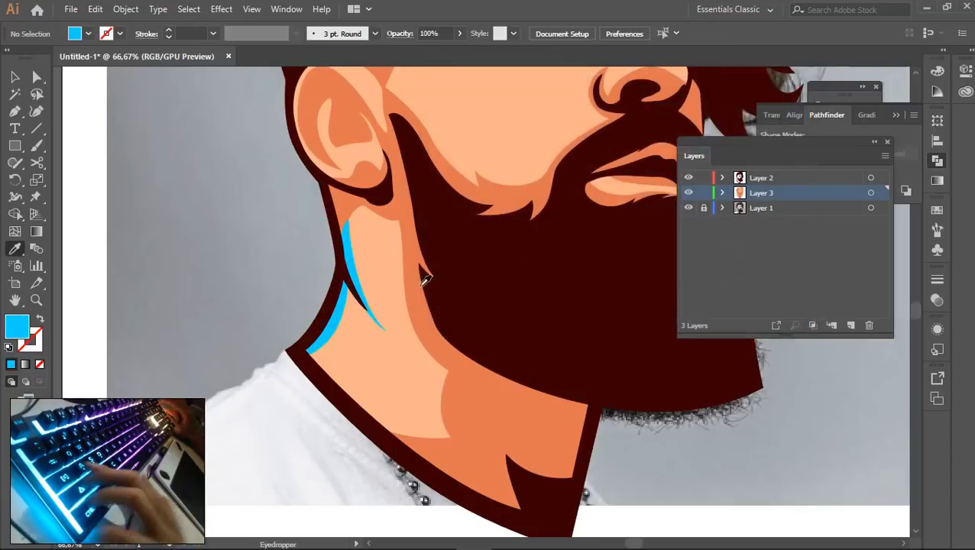
Draw a thin bright blue highlight shape along the nose bridge, from beside the far eye to the nose tip, and deselect it
{"action": "scroll", "coordinate": [426, 291], "scroll_direction": "down", "scroll_amount": 2}
{"action": "scroll", "coordinate": [426, 291], "scroll_direction": "up", "scroll_amount": 2}
{"action": "key", "text": "p"}
{"action": "scroll", "coordinate": [464, 239], "scroll_direction": "up", "scroll_amount": 4}
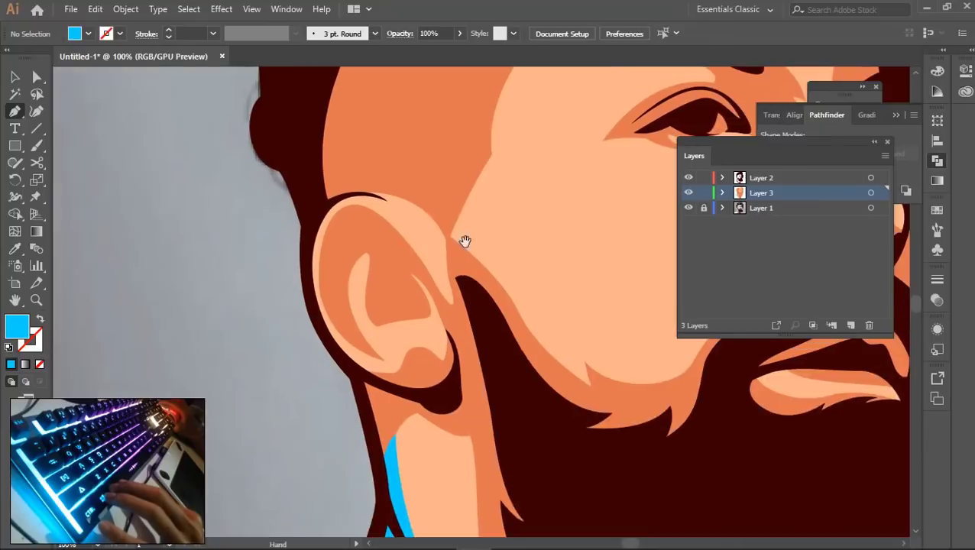
{"action": "scroll", "coordinate": [457, 266], "scroll_direction": "down", "scroll_amount": 2}
{"action": "left_click_drag", "start_coordinate": [468, 279], "coordinate": [458, 235]}
{"action": "scroll", "coordinate": [555, 218], "scroll_direction": "up", "scroll_amount": 4}
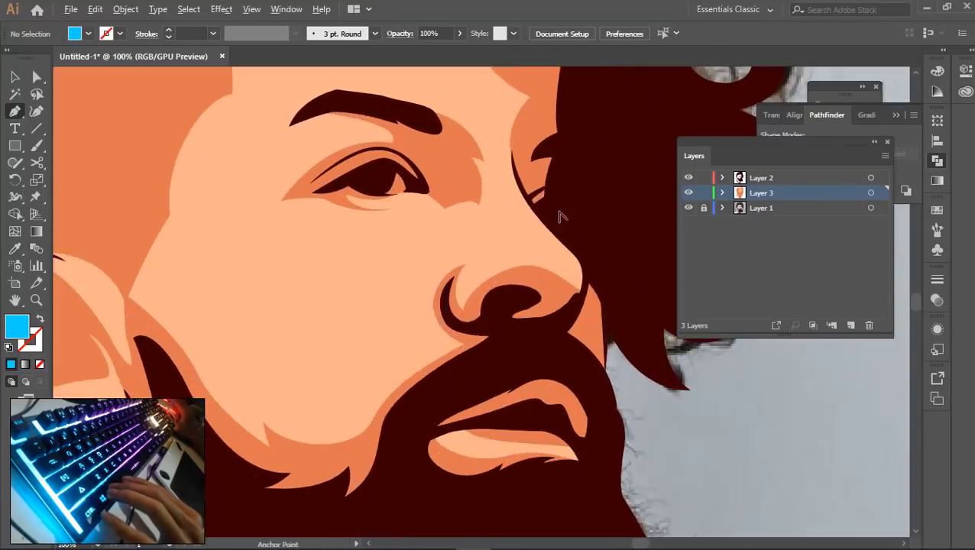
{"action": "left_click", "coordinate": [504, 139]}
{"action": "left_click", "coordinate": [635, 372]}
{"action": "left_click_drag", "start_coordinate": [637, 308], "coordinate": [629, 264]}
{"action": "left_click", "coordinate": [552, 197]}
{"action": "left_click", "coordinate": [518, 164]}
{"action": "left_click", "coordinate": [504, 138]}
{"action": "key", "text": "ctrl+shift+a"}
{"action": "scroll", "coordinate": [473, 228], "scroll_direction": "down", "scroll_amount": 7}
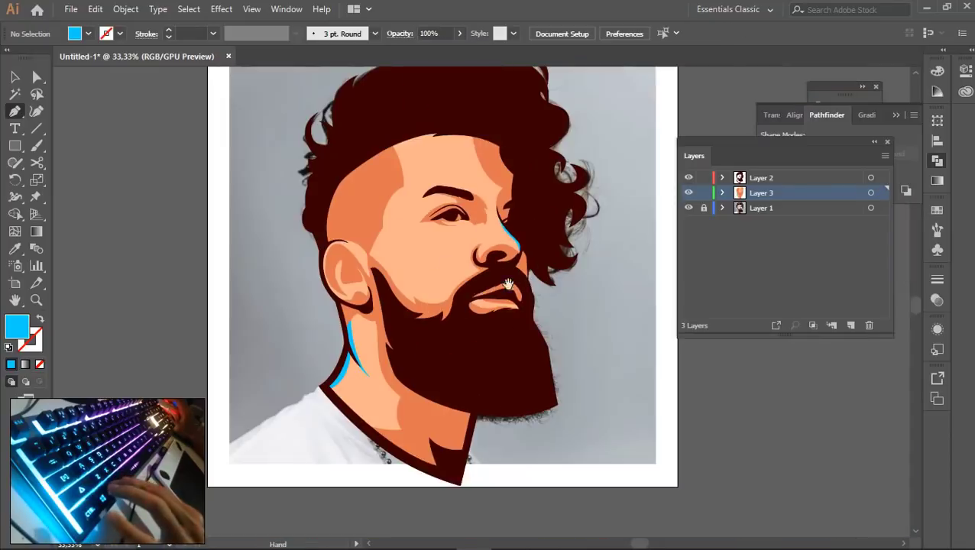
Add a new layer above Layer 2 for the hair highlights
{"action": "scroll", "coordinate": [473, 228], "scroll_direction": "up", "scroll_amount": 2}
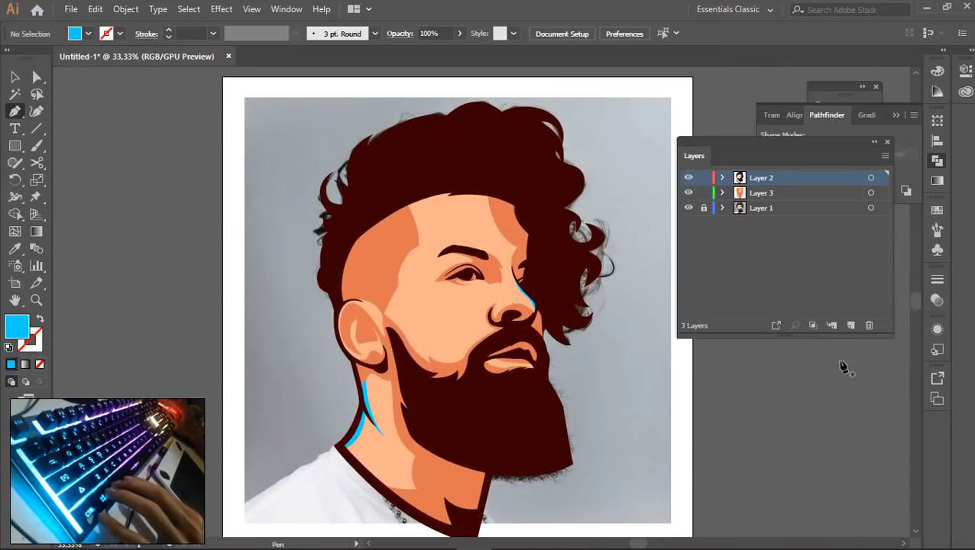
{"action": "key", "text": "ctrl+l"}
{"action": "scroll", "coordinate": [436, 176], "scroll_direction": "up", "scroll_amount": 2}
{"action": "left_click", "coordinate": [511, 155]}
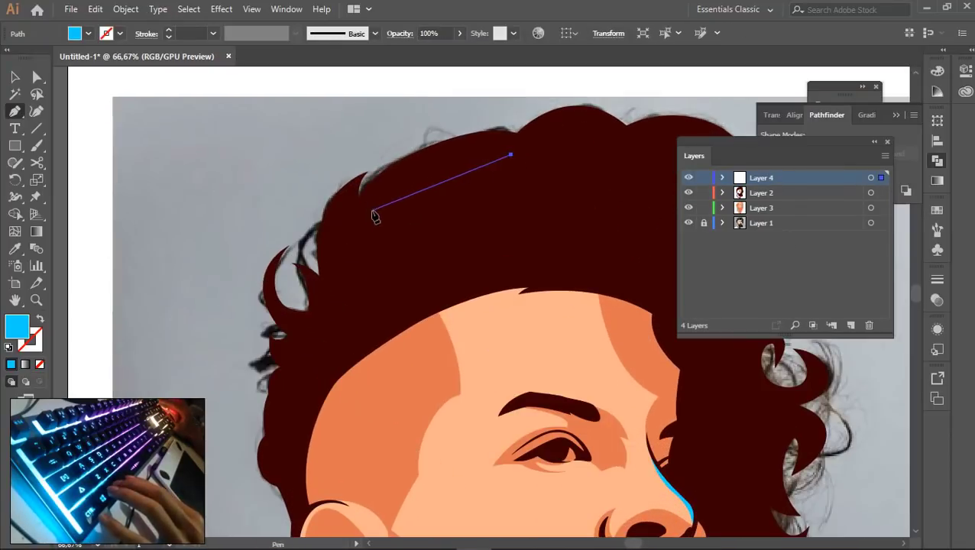
{"action": "left_click_drag", "start_coordinate": [369, 215], "coordinate": [319, 289]}
{"action": "left_click", "coordinate": [369, 216], "text": "alt"}
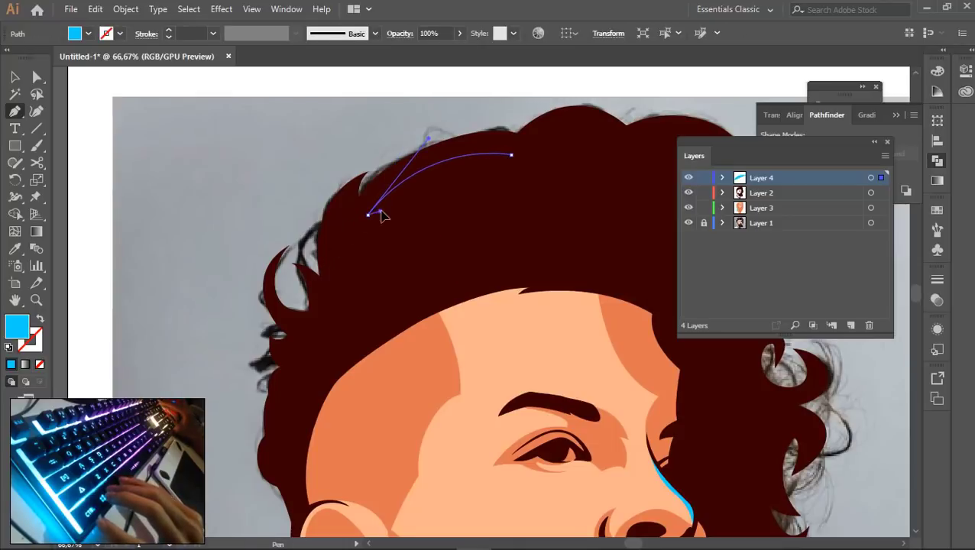
Draw a curved, tapering blue highlight in the hair near the upper back of the head, close it, and deselect it
{"action": "scroll", "coordinate": [359, 199], "scroll_direction": "up", "scroll_amount": 2}
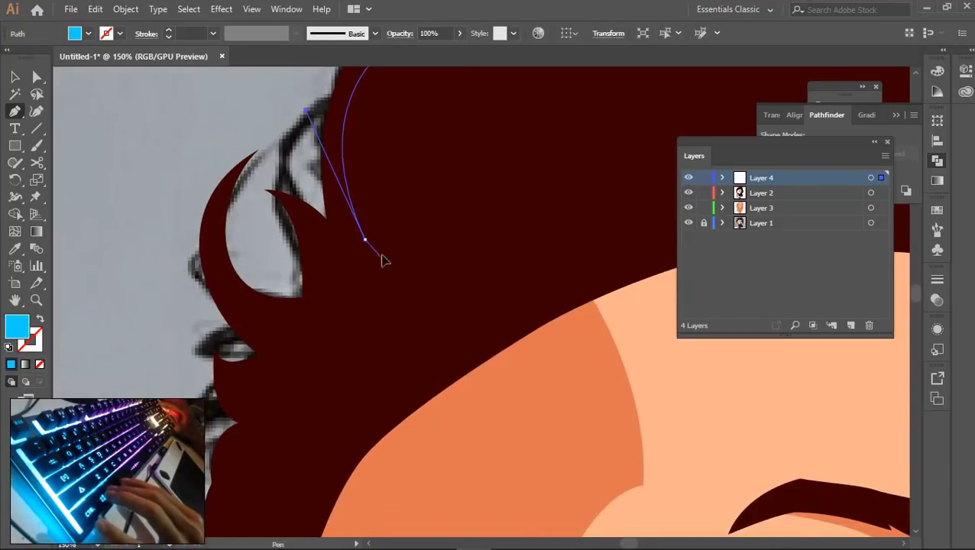
{"action": "left_click", "coordinate": [380, 257]}
{"action": "scroll", "coordinate": [359, 290], "scroll_direction": "up", "scroll_amount": 3}
{"action": "mouse_move", "coordinate": [492, 225]}
{"action": "left_mouse_down"}
{"action": "mouse_move", "coordinate": [519, 220]}
{"action": "mouse_move", "coordinate": [436, 232]}
{"action": "left_mouse_up"}
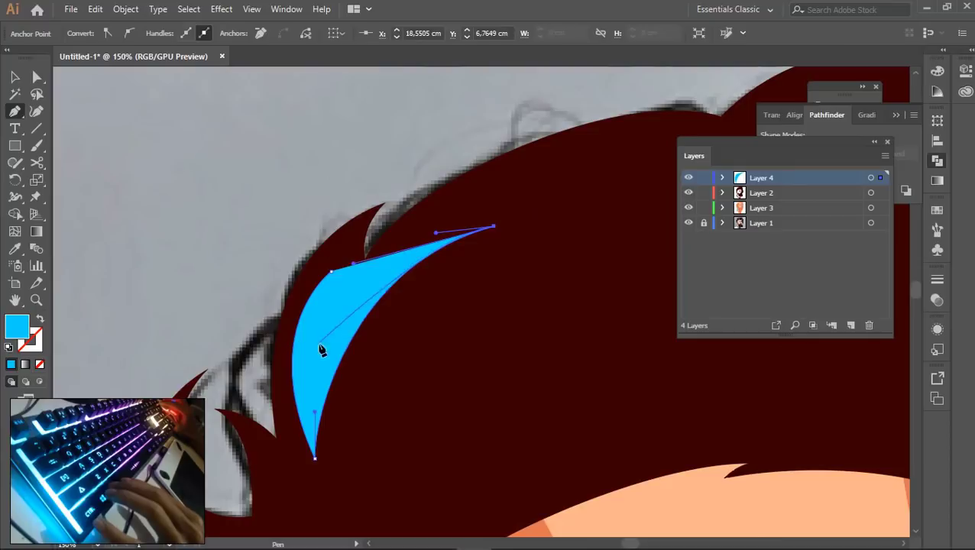
{"action": "left_click_drag", "start_coordinate": [320, 344], "coordinate": [321, 314]}
{"action": "left_click", "coordinate": [331, 272]}
{"action": "key", "text": "ctrl+shift+a"}
Draw a slim crescent-shaped blue highlight in the hair at the back of the head above the ear, and deselect it
{"action": "scroll", "coordinate": [420, 304], "scroll_direction": "down", "scroll_amount": 3}
{"action": "left_click_drag", "start_coordinate": [421, 369], "coordinate": [487, 202]}
{"action": "scroll", "coordinate": [417, 272], "scroll_direction": "up", "scroll_amount": 2}
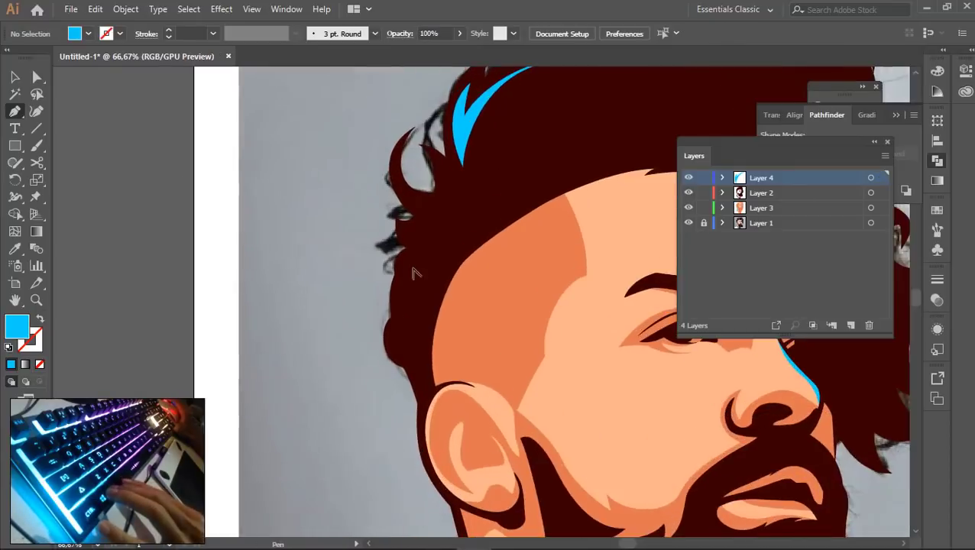
{"action": "left_click_drag", "start_coordinate": [418, 263], "coordinate": [420, 213]}
{"action": "left_click", "coordinate": [418, 202]}
{"action": "left_click_drag", "start_coordinate": [406, 345], "coordinate": [371, 293]}
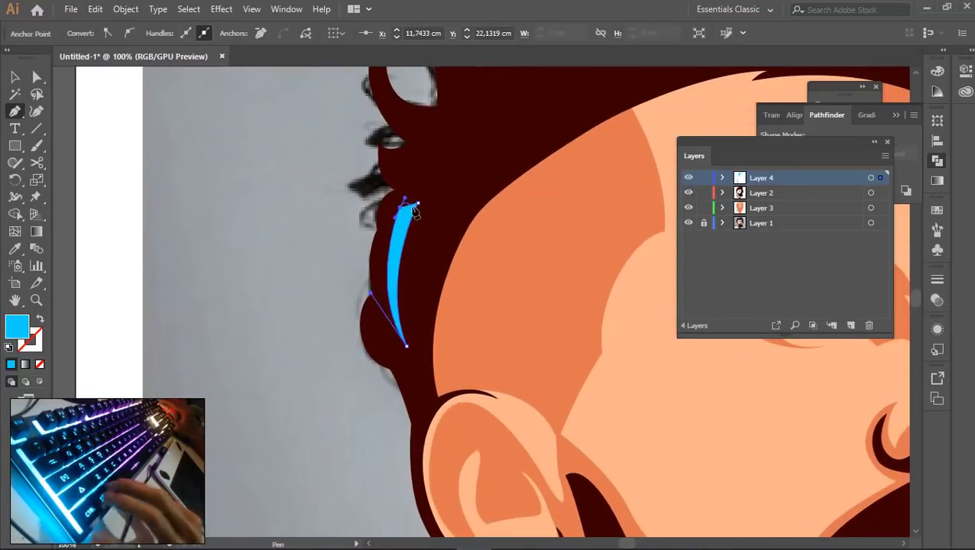
{"action": "left_click", "coordinate": [418, 203]}
{"action": "key", "text": "ctrl+shift+a"}
Draw a tapering blue highlight along the beard's lower edge, widening at the front corner, close it, and deselect it
{"action": "scroll", "coordinate": [531, 290], "scroll_direction": "down", "scroll_amount": 5}
{"action": "scroll", "coordinate": [503, 313], "scroll_direction": "up", "scroll_amount": 5}
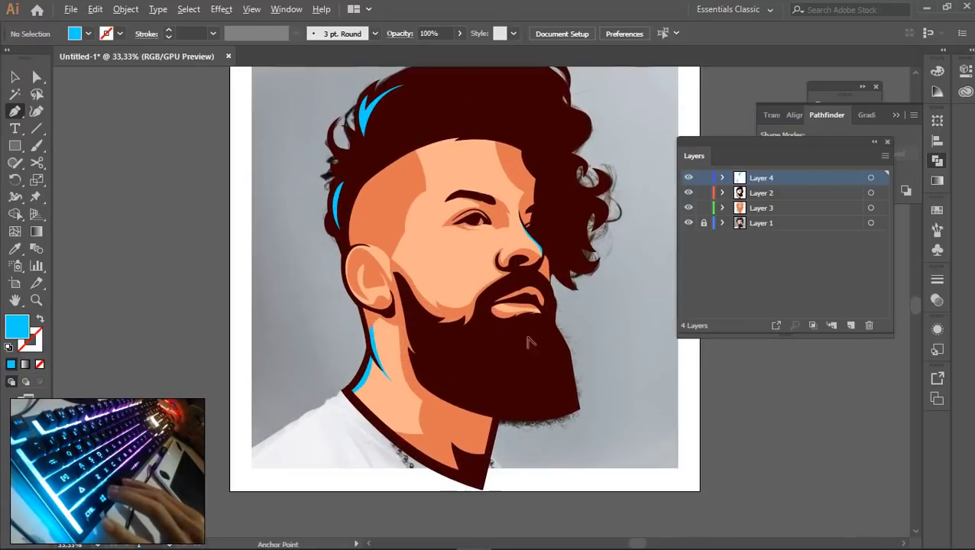
{"action": "scroll", "coordinate": [556, 289], "scroll_direction": "up", "scroll_amount": 2}
{"action": "left_click_drag", "start_coordinate": [551, 268], "coordinate": [564, 326]}
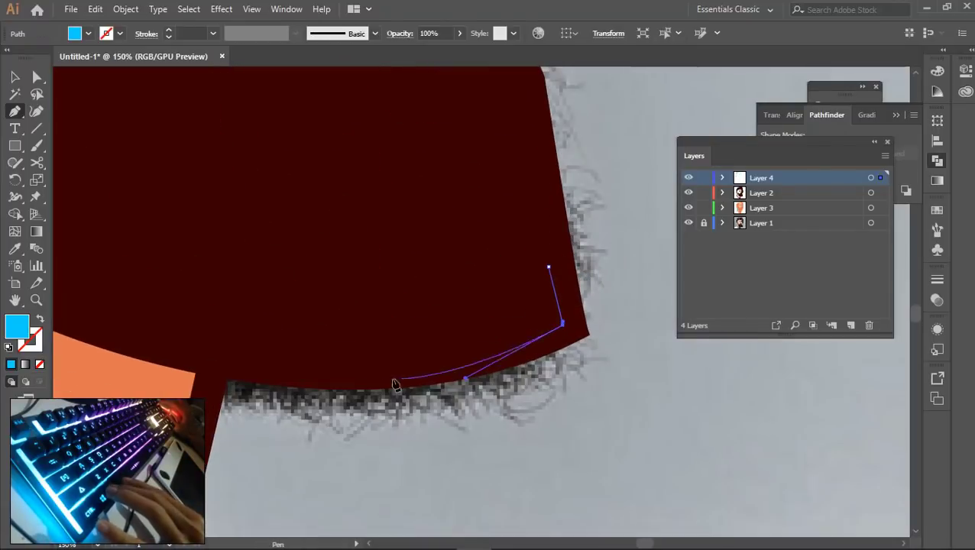
{"action": "scroll", "coordinate": [393, 387], "scroll_direction": "up", "scroll_amount": 2}
{"action": "scroll", "coordinate": [392, 387], "scroll_direction": "left", "scroll_amount": 2}
{"action": "left_click_drag", "start_coordinate": [236, 359], "coordinate": [360, 378]}
{"action": "scroll", "coordinate": [458, 373], "scroll_direction": "right", "scroll_amount": 2}
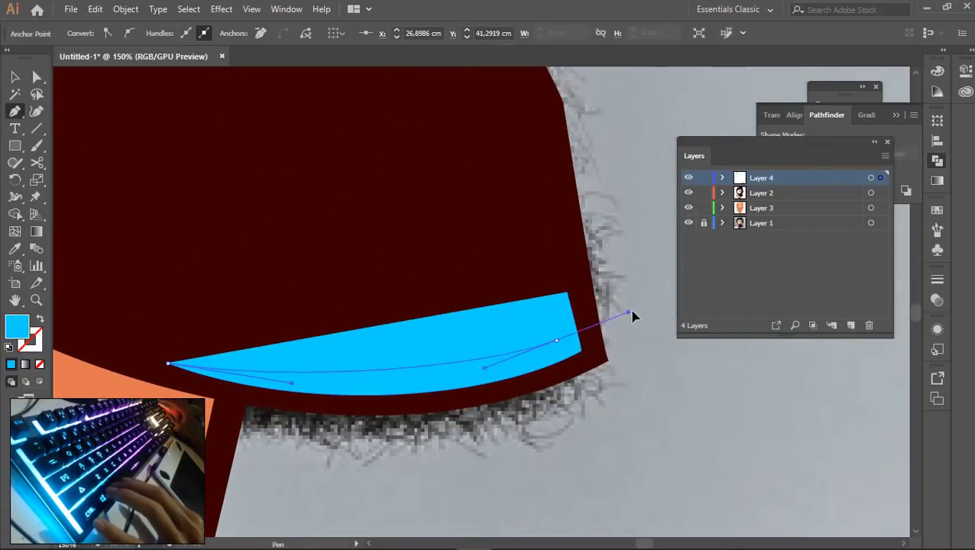
{"action": "left_click", "coordinate": [567, 294]}
{"action": "left_click", "coordinate": [616, 328], "text": "ctrl"}
{"action": "scroll", "coordinate": [546, 315], "scroll_direction": "down", "scroll_amount": 6}
{"action": "left_click_drag", "start_coordinate": [578, 292], "coordinate": [559, 324]}
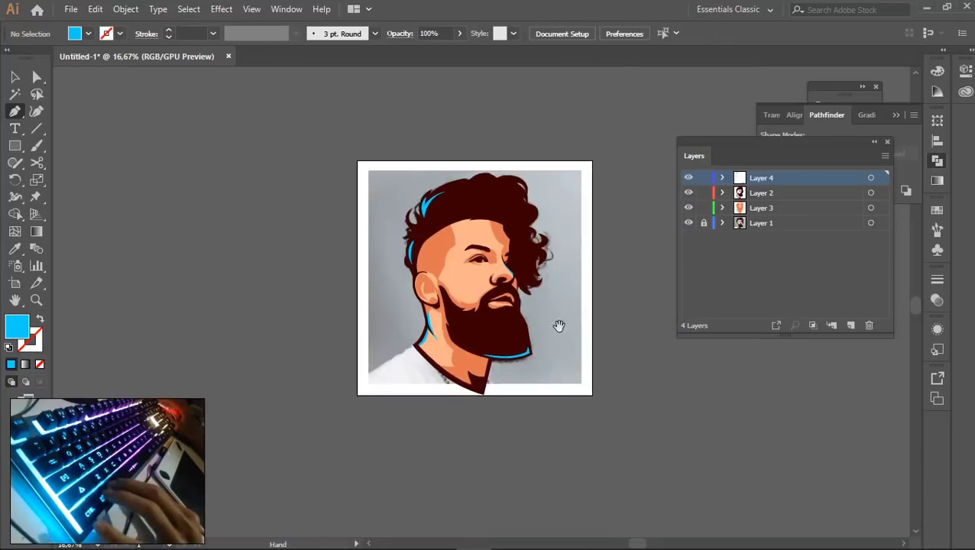
View Layers 2 and 3 as outlines over the photo and draw a forked blue highlight in the upper front curls
{"action": "scroll", "coordinate": [523, 309], "scroll_direction": "up", "scroll_amount": 2}
{"action": "scroll", "coordinate": [505, 257], "scroll_direction": "down", "scroll_amount": 2}
{"action": "left_click_drag", "start_coordinate": [498, 187], "coordinate": [486, 237]}
{"action": "scroll", "coordinate": [486, 240], "scroll_direction": "up", "scroll_amount": 3}
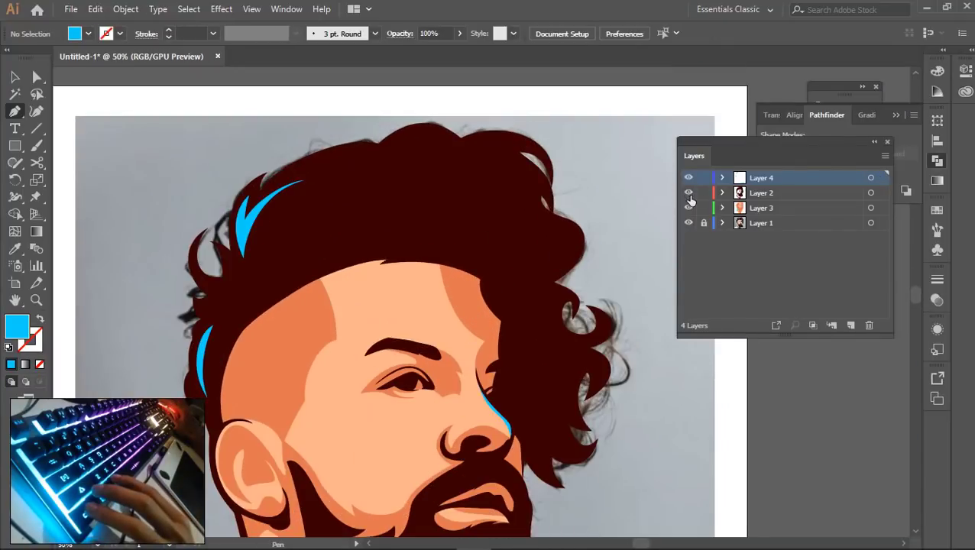
{"action": "left_click", "coordinate": [689, 192], "text": "ctrl"}
{"action": "left_click", "coordinate": [689, 207], "text": "ctrl"}
{"action": "scroll", "coordinate": [609, 217], "scroll_direction": "up", "scroll_amount": 2}
{"action": "left_click", "coordinate": [481, 206]}
{"action": "left_click_drag", "start_coordinate": [570, 334], "coordinate": [573, 251]}
{"action": "left_click", "coordinate": [468, 208], "text": "ctrl"}
{"action": "left_click_drag", "start_coordinate": [569, 373], "coordinate": [503, 154]}
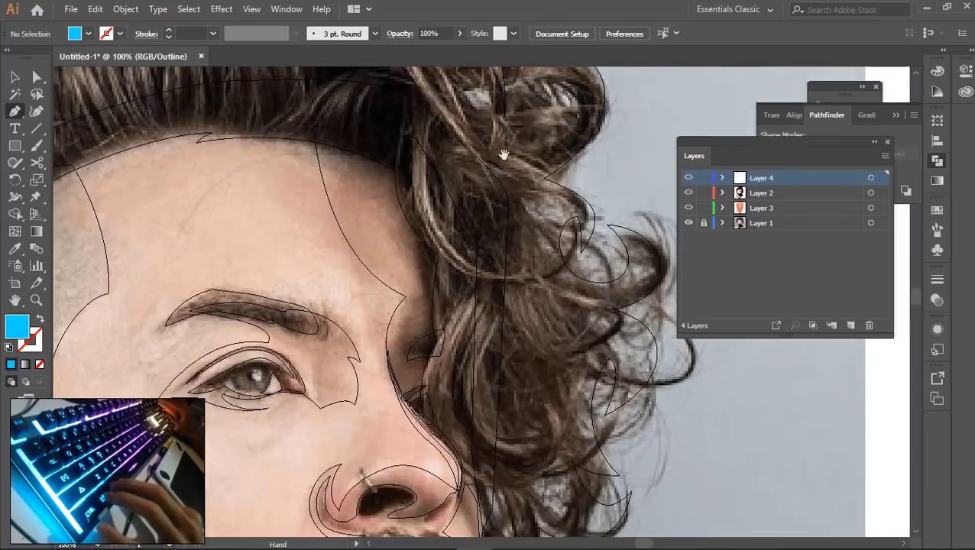
{"action": "key", "text": "ctrl+y"}
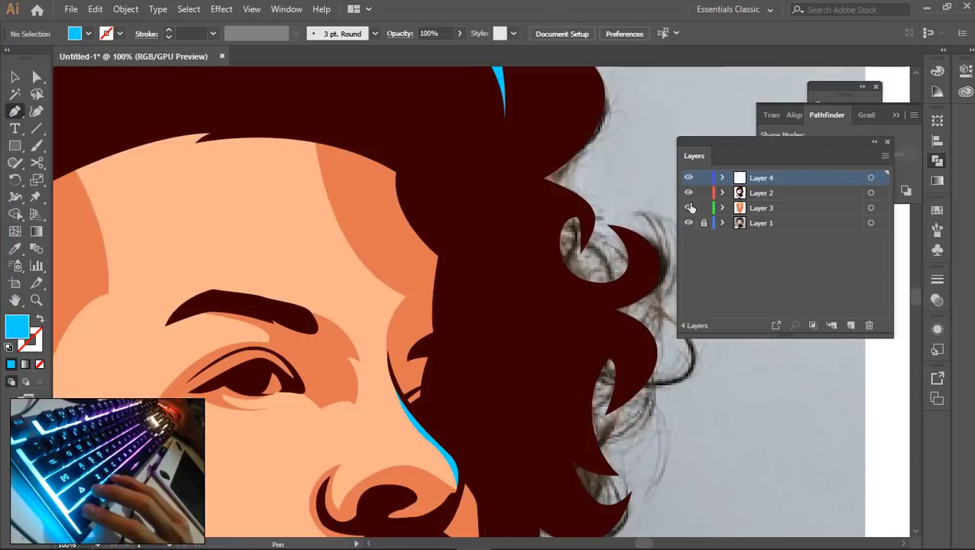
Draw a curved blue highlight along the hair strand that sweeps beside the forehead, close it, and deselect it
{"action": "key", "text": "ctrl+y"}
{"action": "left_click", "coordinate": [432, 140]}
{"action": "left_click_drag", "start_coordinate": [554, 263], "coordinate": [680, 241]}
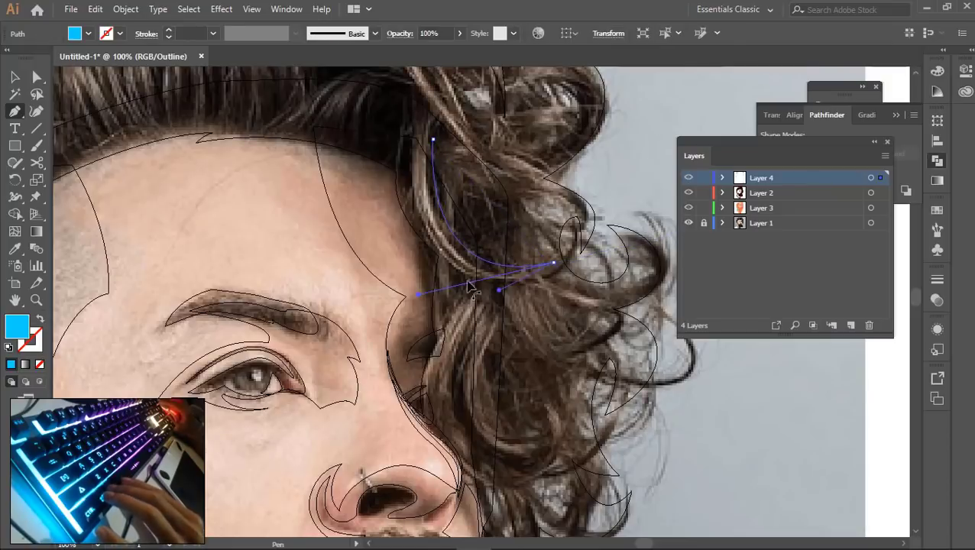
{"action": "left_click_drag", "start_coordinate": [421, 190], "coordinate": [431, 243]}
{"action": "left_click", "coordinate": [424, 243]}
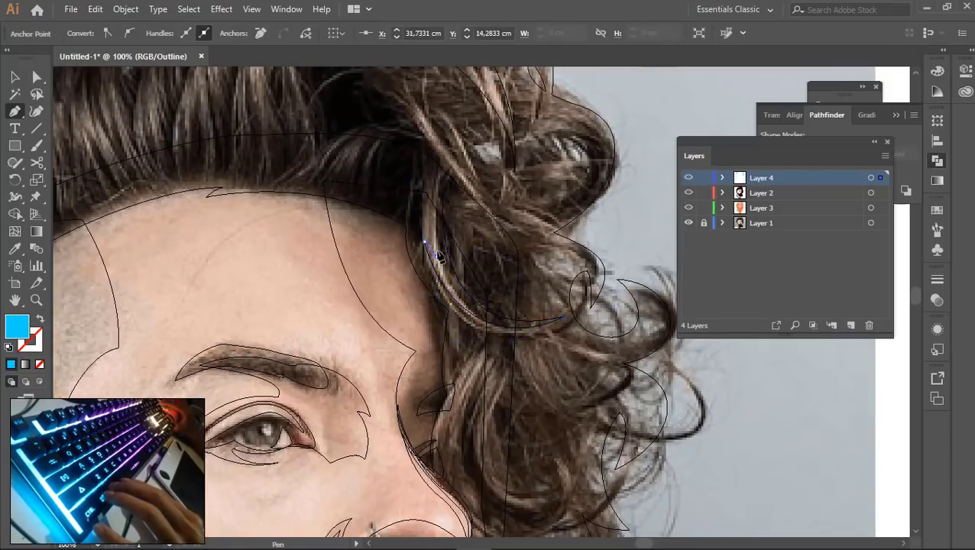
{"action": "left_click", "coordinate": [444, 194]}
{"action": "left_click", "coordinate": [504, 321], "text": "ctrl"}
Draw a multi-pronged, curved blue highlight in the lower curls beside the far eye, deselect it, and return to the filled preview
{"action": "left_click_drag", "start_coordinate": [523, 396], "coordinate": [513, 229]}
{"action": "left_click", "coordinate": [506, 212]}
{"action": "left_click_drag", "start_coordinate": [525, 341], "coordinate": [480, 340]}
{"action": "left_click_drag", "start_coordinate": [462, 378], "coordinate": [540, 370]}
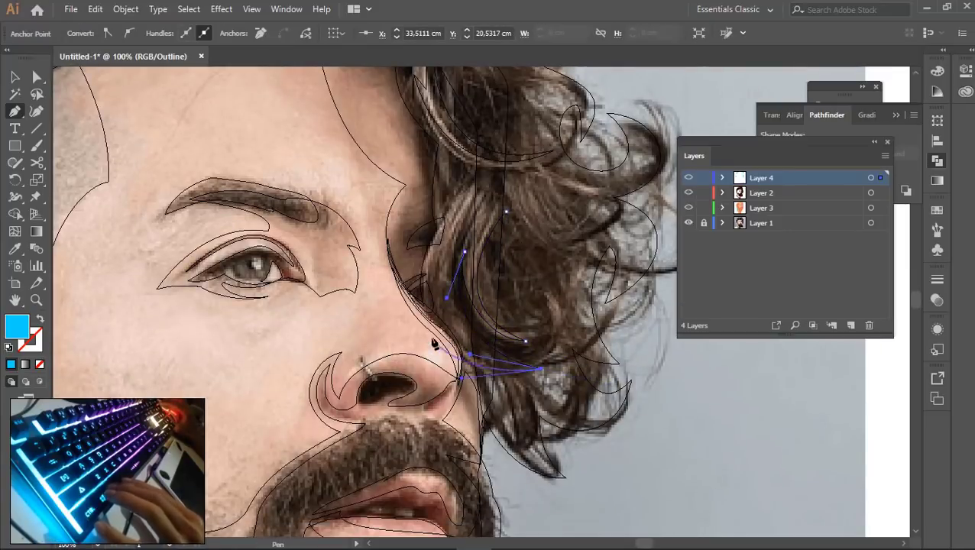
{"action": "left_click", "coordinate": [436, 231]}
{"action": "left_click", "coordinate": [479, 185]}
{"action": "left_click_drag", "start_coordinate": [467, 217], "coordinate": [469, 228]}
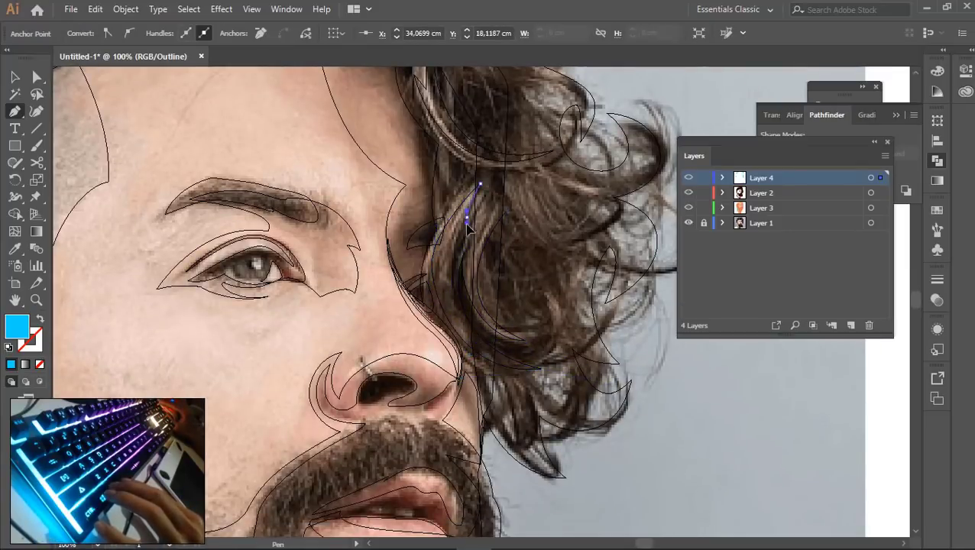
{"action": "left_click", "coordinate": [512, 216]}
{"action": "left_click", "coordinate": [512, 217], "text": "ctrl"}
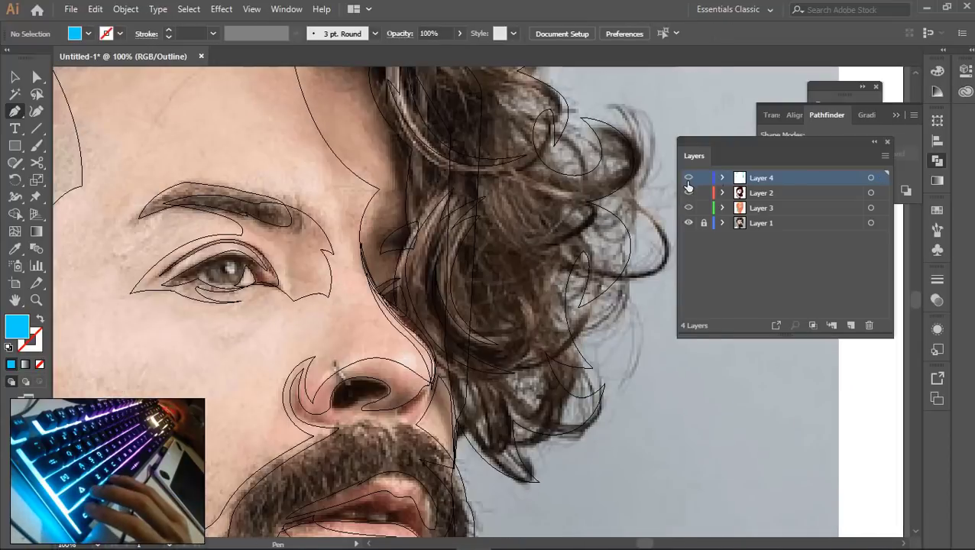
{"action": "key", "text": "ctrl+y"}
Draw a closed shape covering the white of the near eye, following the lower eyelid, and deselect it
{"action": "scroll", "coordinate": [510, 273], "scroll_direction": "down", "scroll_amount": 6}
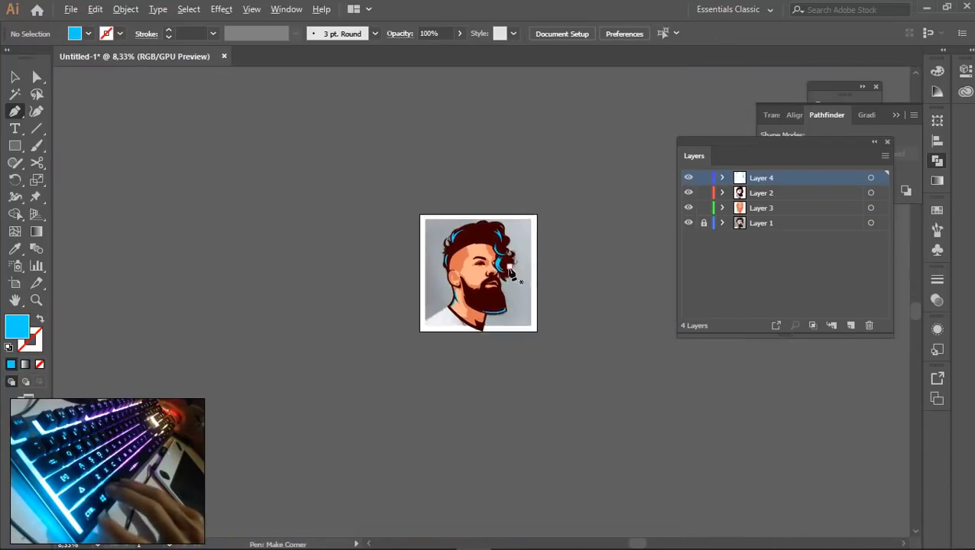
{"action": "scroll", "coordinate": [509, 272], "scroll_direction": "up", "scroll_amount": 8}
{"action": "key", "text": "v"}
{"action": "scroll", "coordinate": [474, 257], "scroll_direction": "down", "scroll_amount": 3}
{"action": "scroll", "coordinate": [535, 305], "scroll_direction": "up", "scroll_amount": 1}
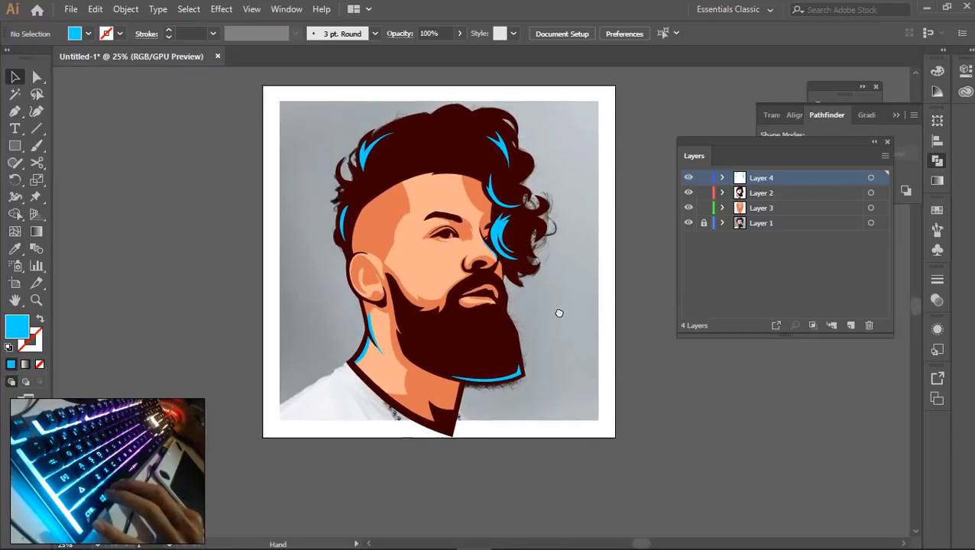
{"action": "scroll", "coordinate": [500, 260], "scroll_direction": "up", "scroll_amount": 9}
{"action": "key", "text": "p"}
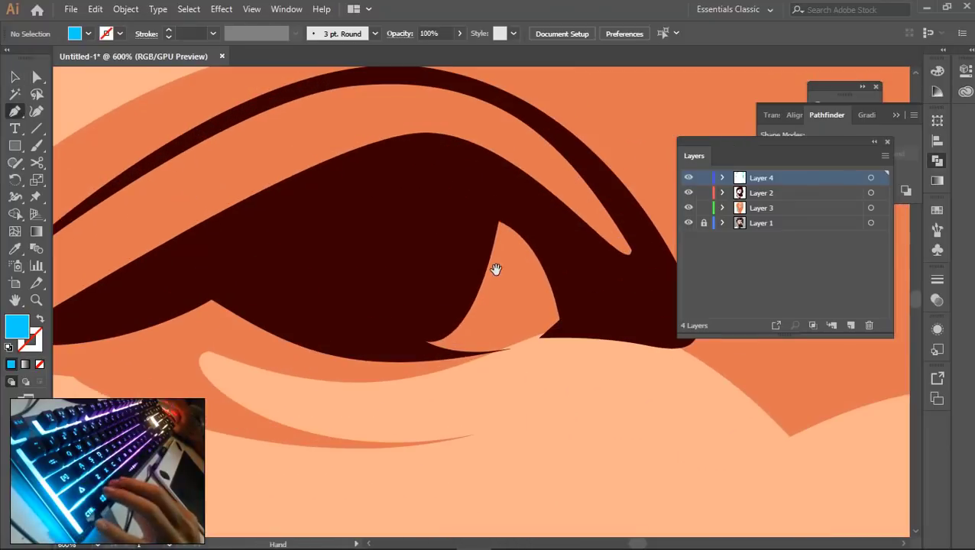
{"action": "left_click", "coordinate": [394, 337]}
{"action": "scroll", "coordinate": [480, 352], "scroll_direction": "up", "scroll_amount": 2}
{"action": "left_click_drag", "start_coordinate": [410, 351], "coordinate": [474, 362]}
{"action": "left_click_drag", "start_coordinate": [608, 353], "coordinate": [564, 347]}
{"action": "mouse_move", "coordinate": [578, 305]}
{"action": "left_mouse_down"}
{"action": "mouse_move", "coordinate": [633, 269]}
{"action": "mouse_move", "coordinate": [688, 336]}
{"action": "left_mouse_up"}
{"action": "left_click", "coordinate": [557, 146]}
{"action": "left_click", "coordinate": [433, 164]}
{"action": "left_click", "coordinate": [325, 413]}
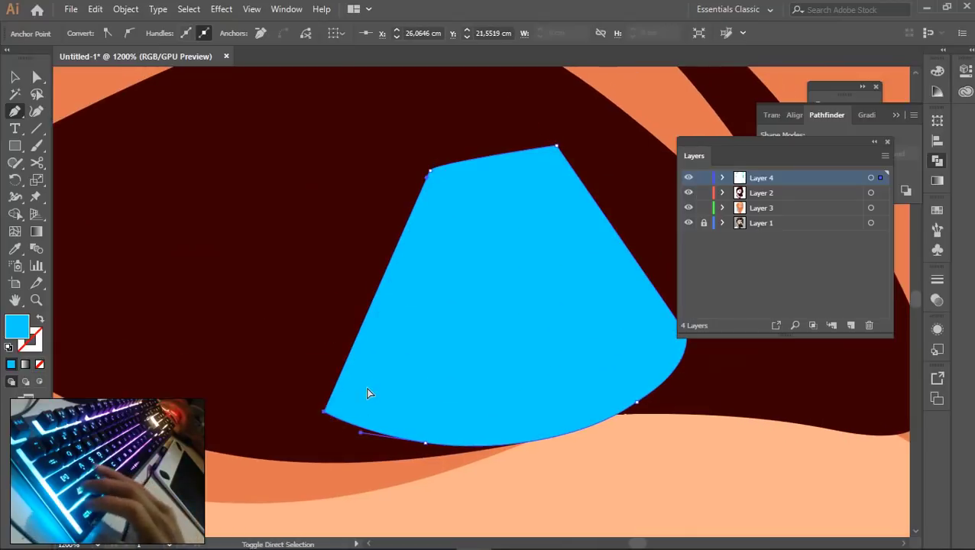
{"action": "key", "text": "ctrl+shift+a"}
Move the eye-white shape from Layer 4 to the same place on Layer 3, behind the dark line art, and deselect it
{"action": "key", "text": "v"}
{"action": "left_click", "coordinate": [447, 277]}
{"action": "key", "text": "ctrl+x"}
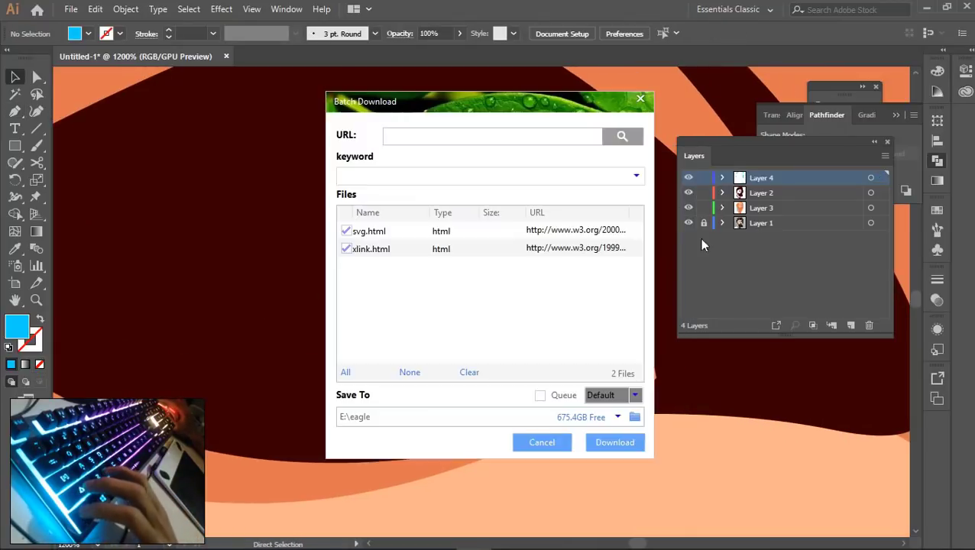
{"action": "left_click", "coordinate": [547, 444]}
{"action": "left_click", "coordinate": [767, 207]}
{"action": "key", "text": "ctrl+f"}
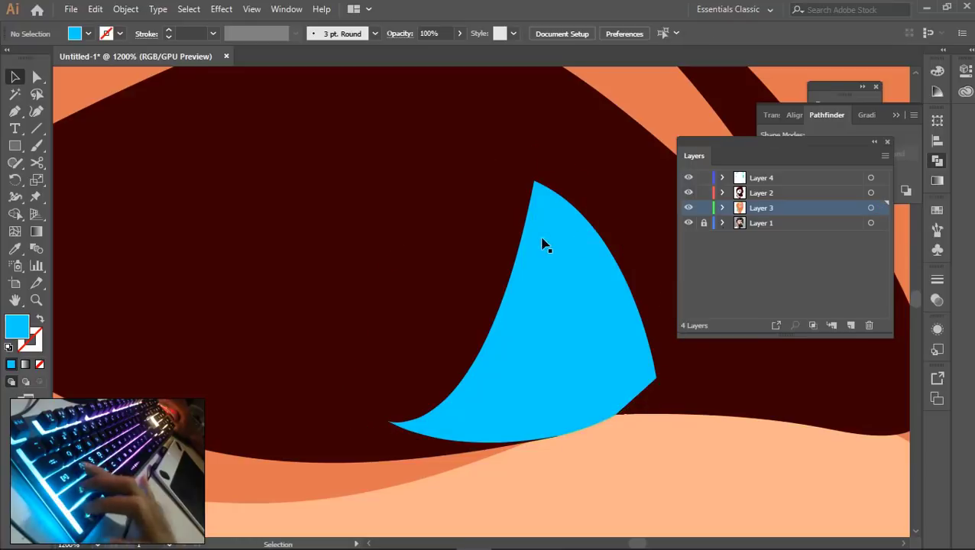
{"action": "key", "text": "ctrl+shift+a"}
Change the eye shape's fill from blue to white and deselect it
{"action": "scroll", "coordinate": [454, 282], "scroll_direction": "down", "scroll_amount": 3}
{"action": "left_click", "coordinate": [454, 282]}
{"action": "left_click", "coordinate": [88, 33]}
{"action": "left_click", "coordinate": [25, 50]}
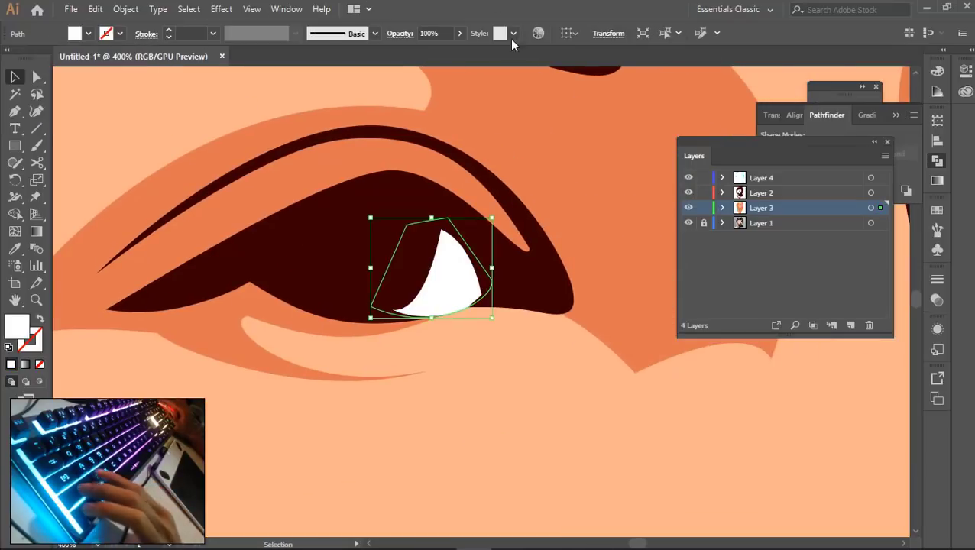
{"action": "key", "text": "ctrl+shift+a"}
Add a small white circle on Layer 4 as a light reflection on the near eye's dark iris
{"action": "scroll", "coordinate": [474, 296], "scroll_direction": "down", "scroll_amount": 6}
{"action": "scroll", "coordinate": [475, 297], "scroll_direction": "down", "scroll_amount": 3}
{"action": "scroll", "coordinate": [466, 294], "scroll_direction": "up", "scroll_amount": 6}
{"action": "key", "text": "l"}
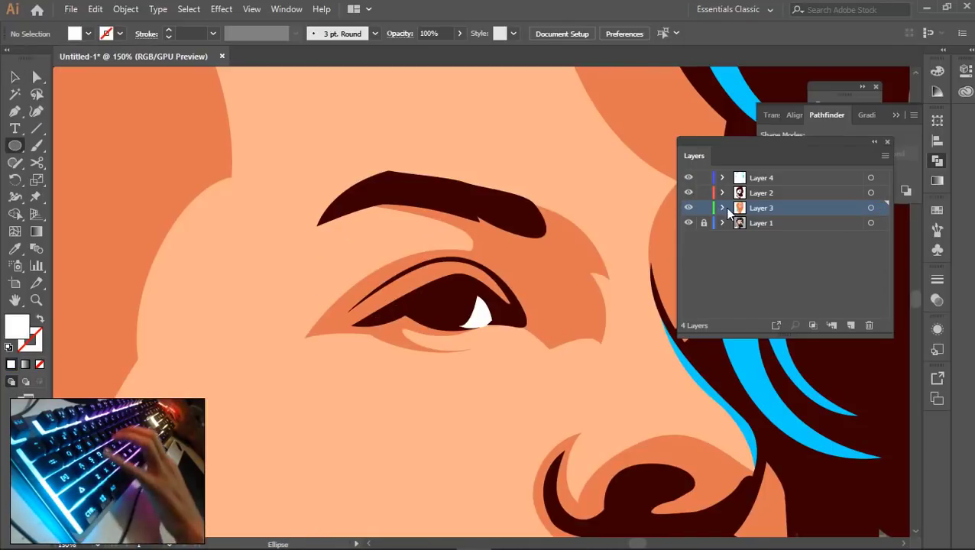
{"action": "left_click", "coordinate": [761, 177]}
{"action": "scroll", "coordinate": [455, 292], "scroll_direction": "up", "scroll_amount": 3}
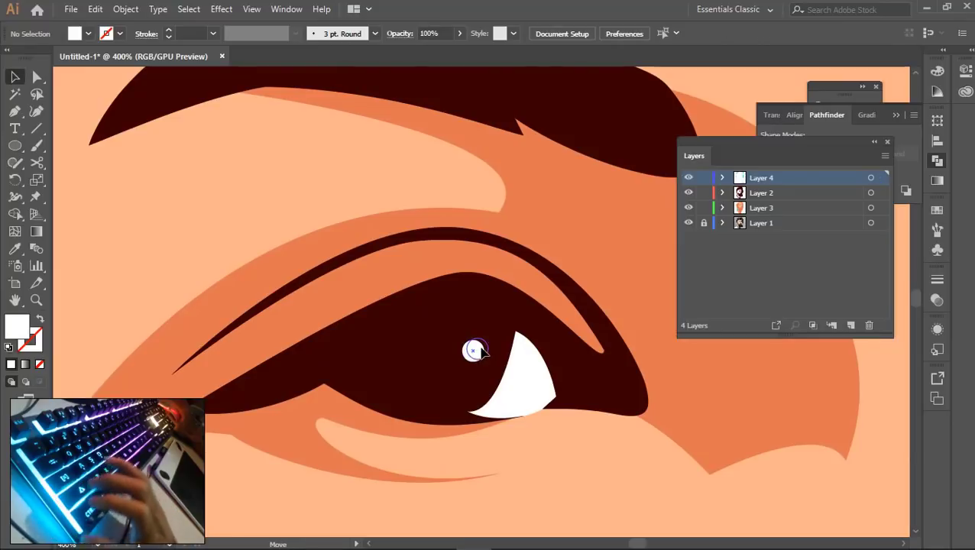
{"action": "key", "text": "v"}
{"action": "scroll", "coordinate": [474, 352], "scroll_direction": "down", "scroll_amount": 6}
{"action": "scroll", "coordinate": [563, 391], "scroll_direction": "down", "scroll_amount": 3}
{"action": "scroll", "coordinate": [505, 331], "scroll_direction": "up", "scroll_amount": 2}
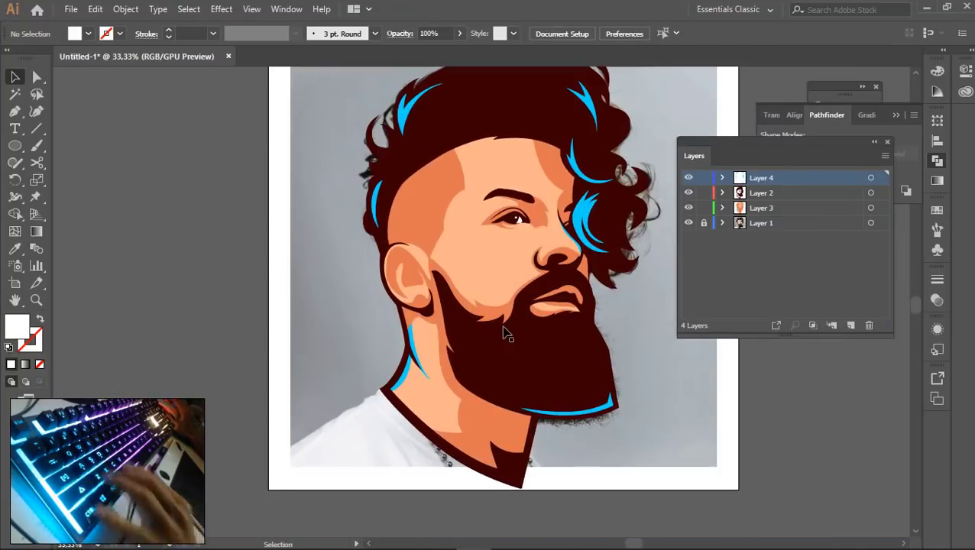
View the artwork as outlines and draw a closed crescent on Layer 2 along the shadow inside the ear's upper rim
{"action": "key", "text": "p"}
{"action": "scroll", "coordinate": [499, 323], "scroll_direction": "up", "scroll_amount": 3}
{"action": "left_click", "coordinate": [805, 193]}
{"action": "key", "text": "ctrl+y"}
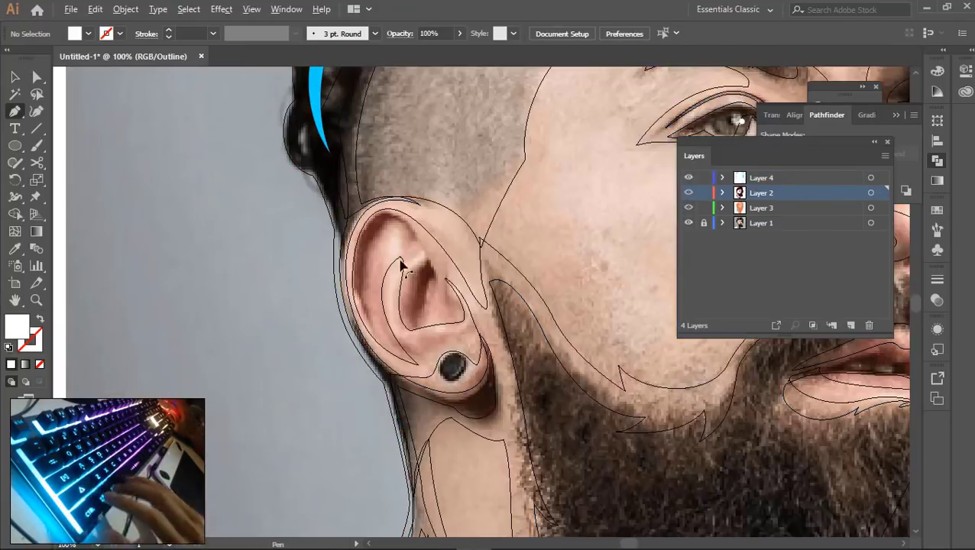
{"action": "scroll", "coordinate": [413, 252], "scroll_direction": "up", "scroll_amount": 2}
{"action": "left_click", "coordinate": [434, 219]}
{"action": "left_click_drag", "start_coordinate": [367, 178], "coordinate": [364, 178]}
{"action": "left_click_drag", "start_coordinate": [359, 411], "coordinate": [343, 354]}
{"action": "left_click_drag", "start_coordinate": [383, 199], "coordinate": [445, 158]}
{"action": "left_click", "coordinate": [435, 223]}
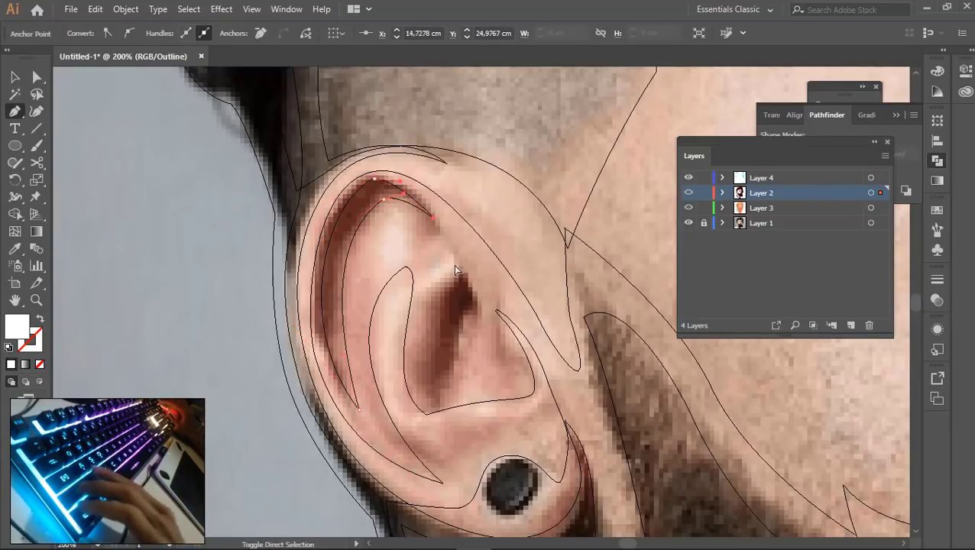
Draw a closed, forked shape over the dark hollow in the middle of the ear and deselect it
{"action": "left_click_drag", "start_coordinate": [437, 296], "coordinate": [411, 327]}
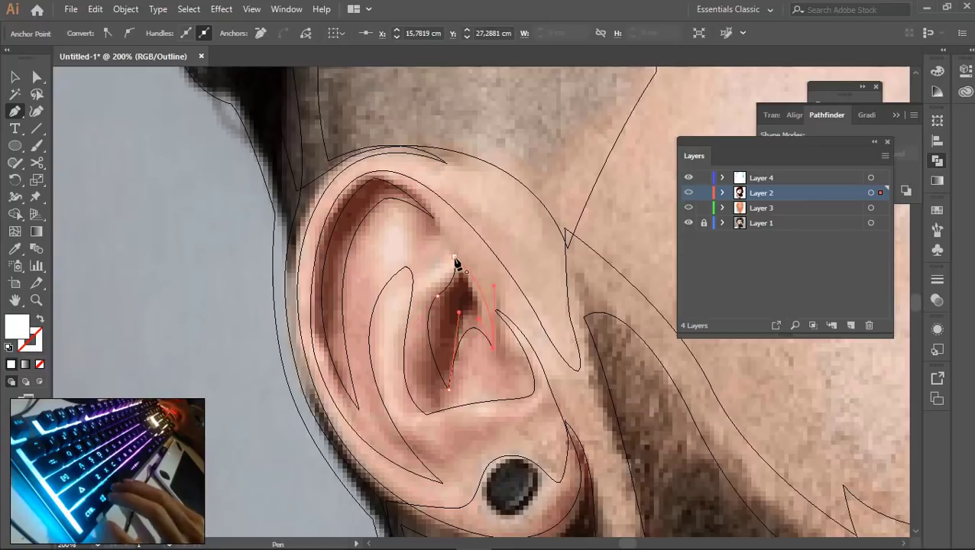
{"action": "left_click", "coordinate": [456, 258]}
{"action": "left_click", "coordinate": [507, 337], "text": "ctrl"}
Show Layer 2 with its fills again and draw a circle over the round plug in the earlobe
{"action": "scroll", "coordinate": [511, 348], "scroll_direction": "down", "scroll_amount": 1}
{"action": "left_click_drag", "start_coordinate": [555, 372], "coordinate": [495, 256]}
{"action": "scroll", "coordinate": [520, 328], "scroll_direction": "up", "scroll_amount": 2}
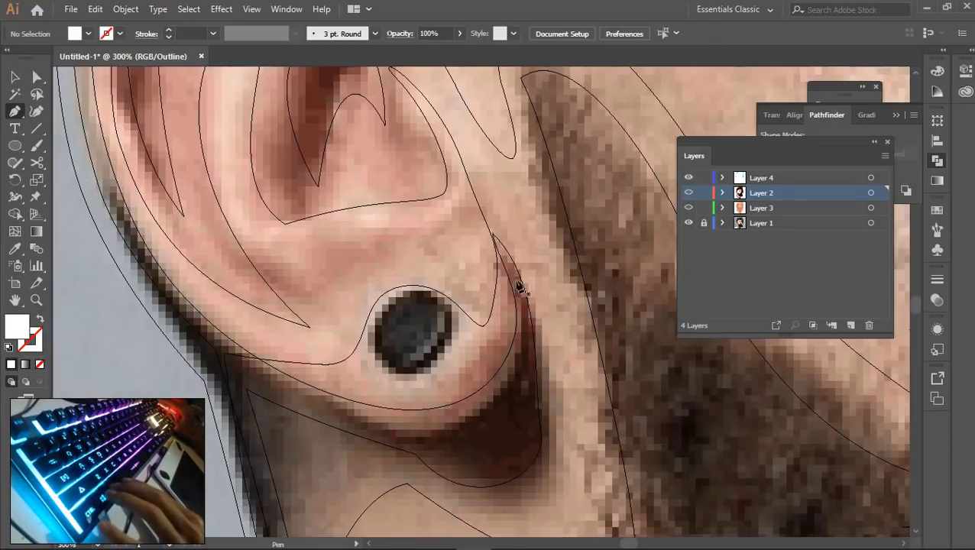
{"action": "left_click", "coordinate": [690, 194]}
{"action": "key", "text": "l"}
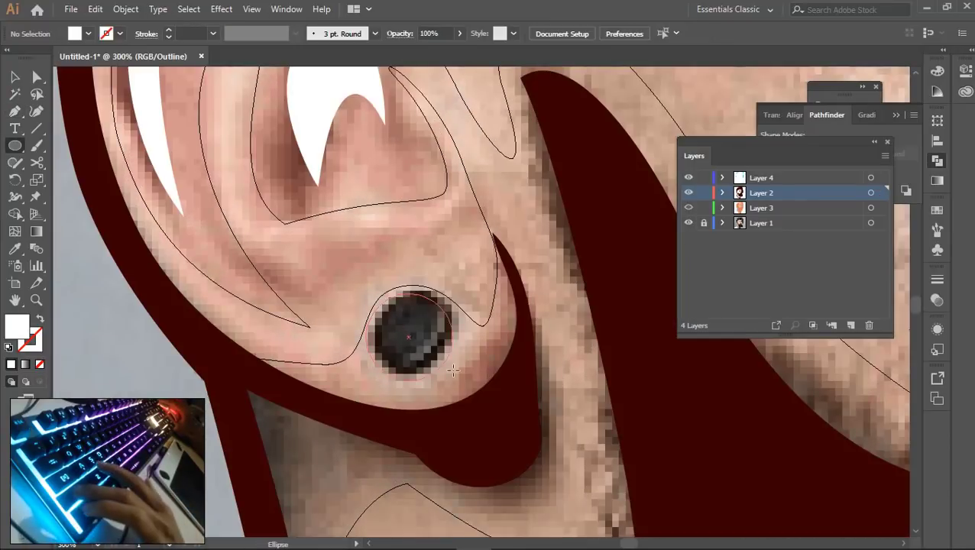
{"action": "left_click_drag", "start_coordinate": [453, 371], "coordinate": [455, 374]}
Fill the earlobe circle with the line art's dark maroon, deselect it, and return Layer 3 to the filled preview
{"action": "key", "text": "i"}
{"action": "left_click", "coordinate": [497, 375]}
{"action": "key", "text": "e"}
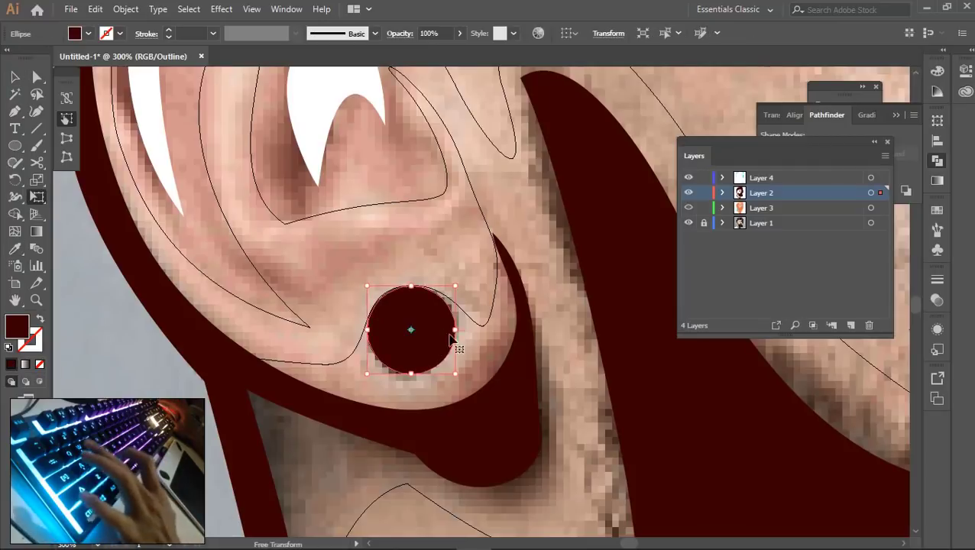
{"action": "left_click_drag", "start_coordinate": [369, 329], "coordinate": [376, 327]}
{"action": "key", "text": "ctrl+z"}
{"action": "key", "text": "v"}
{"action": "left_click", "coordinate": [458, 346]}
{"action": "scroll", "coordinate": [451, 341], "scroll_direction": "down", "scroll_amount": 5}
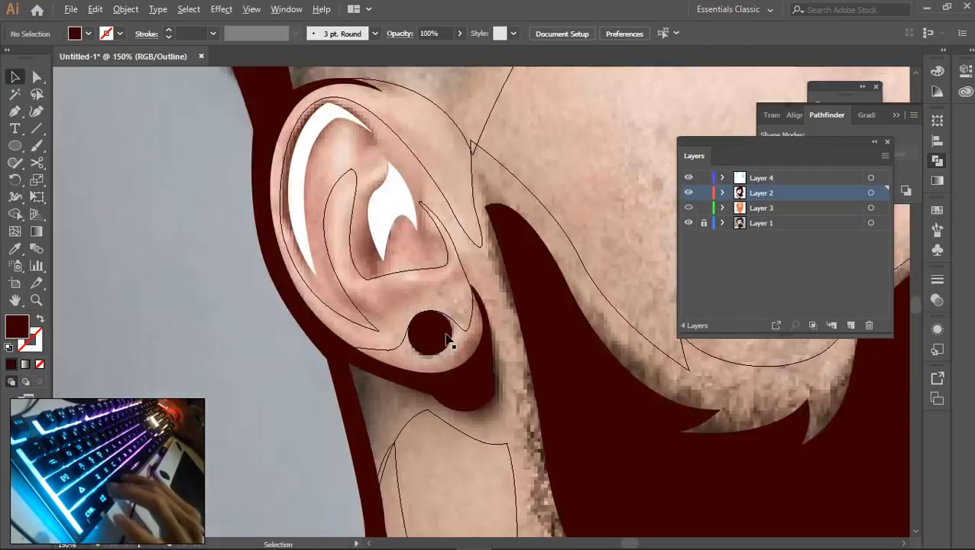
{"action": "left_click_drag", "start_coordinate": [525, 343], "coordinate": [449, 353]}
{"action": "key", "text": "ctrl+y"}
View Layer 3 as outlines and draw a closed shape on it around the mouth opening, covering parts of both lips
{"action": "key", "text": "ctrl+plus"}
{"action": "key", "text": "p"}
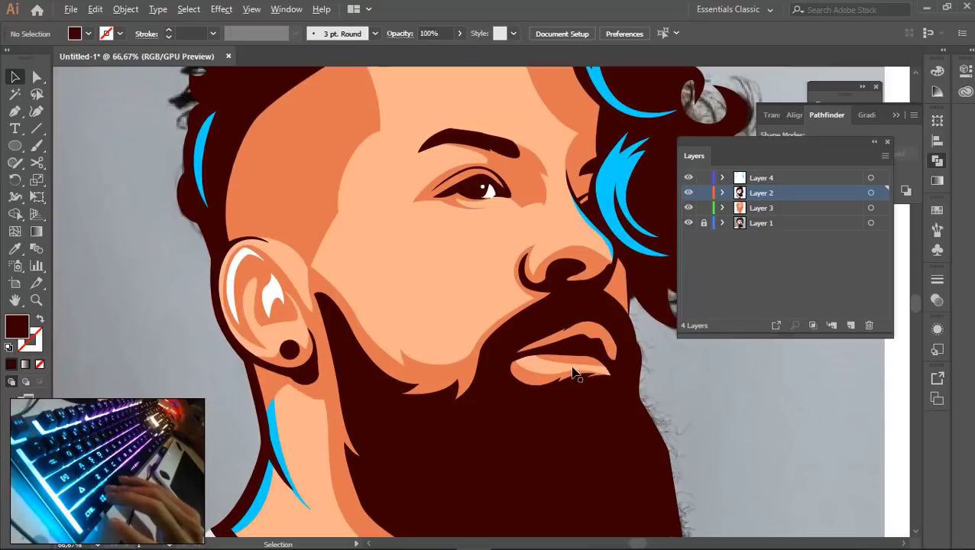
{"action": "left_click", "coordinate": [759, 209]}
{"action": "scroll", "coordinate": [606, 332], "scroll_direction": "up", "scroll_amount": 3}
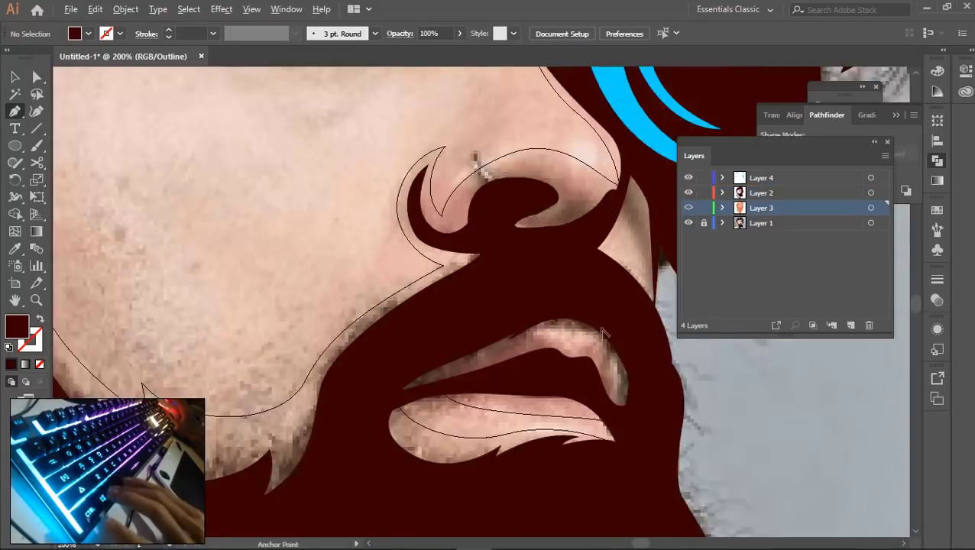
{"action": "left_click", "coordinate": [288, 322]}
{"action": "left_click_drag", "start_coordinate": [478, 244], "coordinate": [513, 236]}
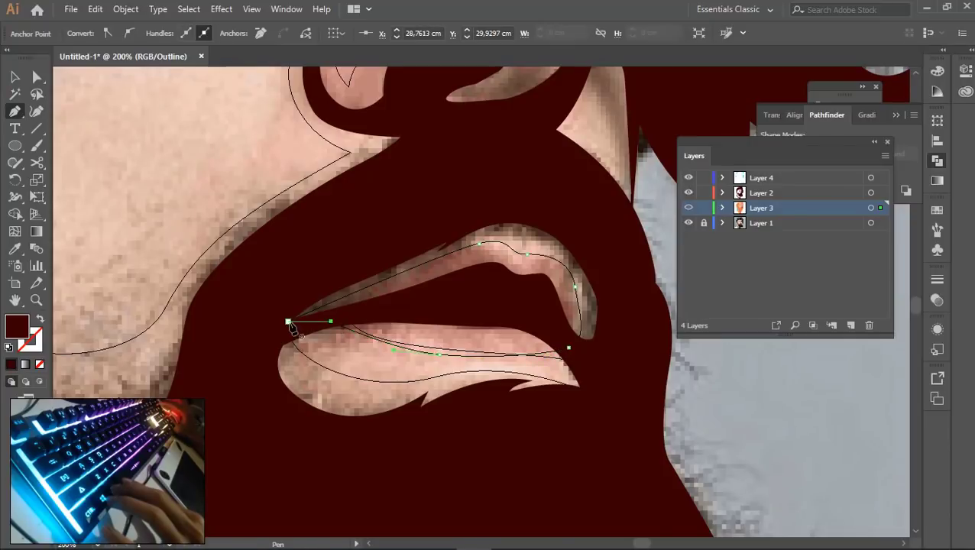
Fill the lip shape with a brownish colour sampled from the photo's lips, restore Layer 3's filled preview, and deselect it
{"action": "key", "text": "i"}
{"action": "left_click", "coordinate": [572, 287]}
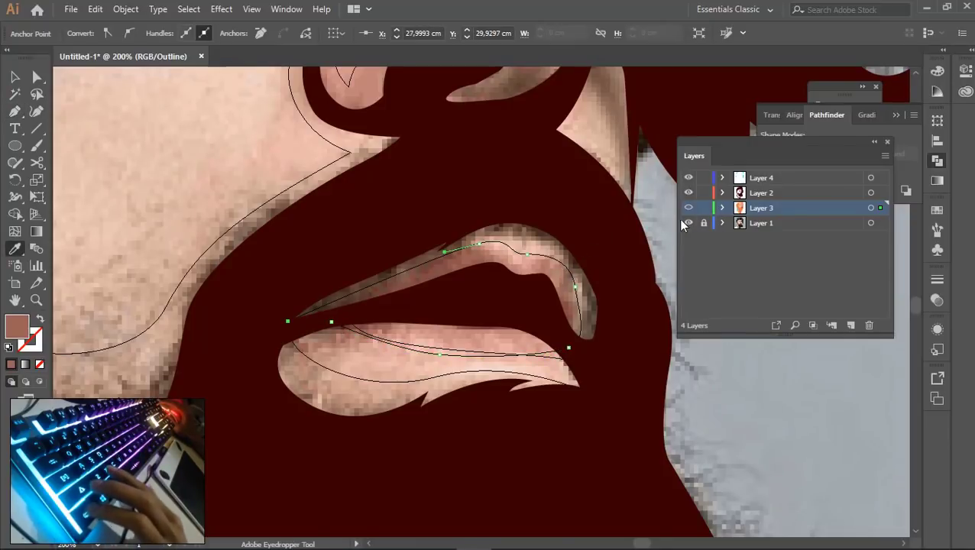
{"action": "key", "text": "ctrl+y"}
{"action": "key", "text": "v"}
{"action": "key", "text": "ctrl+shift+a"}
{"action": "key", "text": "ctrl+minus"}
{"action": "key", "text": "ctrl+minus"}
{"action": "key", "text": "ctrl+minus"}
{"action": "key", "text": "ctrl+minus"}
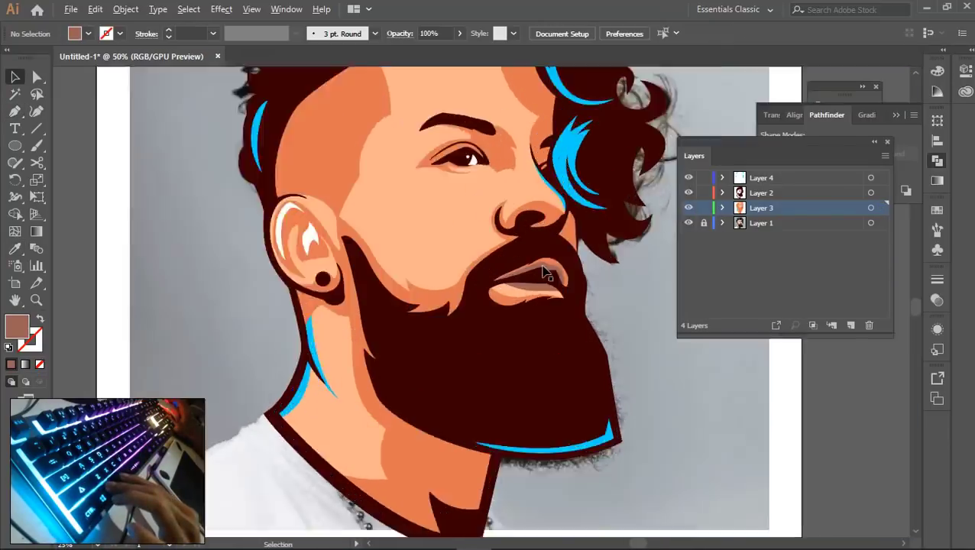
Select the lip shape and recolour it with the orange sampled from the skin shadows
{"action": "key", "text": "ctrl+minus"}
{"action": "key", "text": "ctrl+minus"}
{"action": "key", "text": "ctrl+plus"}
{"action": "key", "text": "ctrl+plus"}
{"action": "key", "text": "ctrl+plus"}
{"action": "left_click", "coordinate": [474, 353]}
{"action": "key", "text": "i"}
{"action": "left_click", "coordinate": [285, 271]}
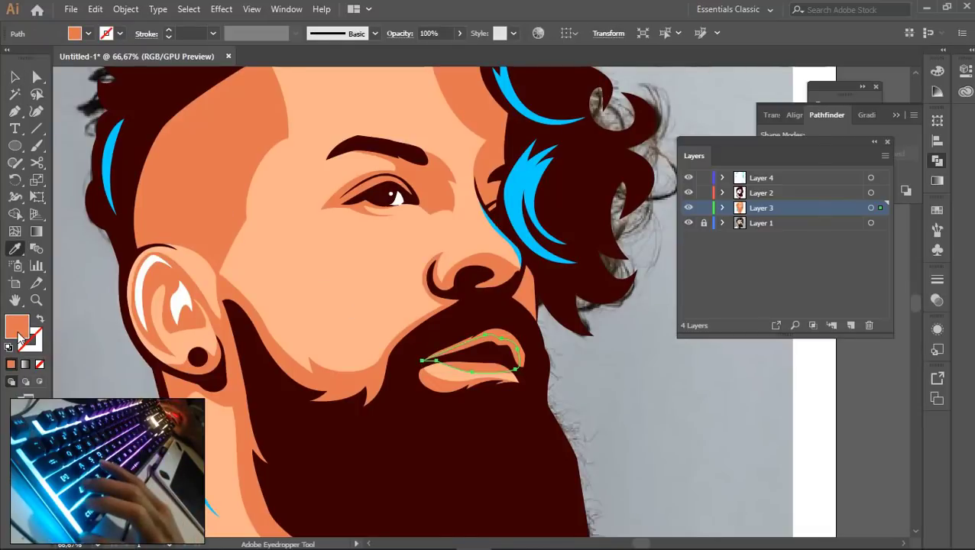
{"action": "double_click", "coordinate": [17, 327]}
{"action": "left_click", "coordinate": [528, 144]}
{"action": "left_click", "coordinate": [762, 107]}
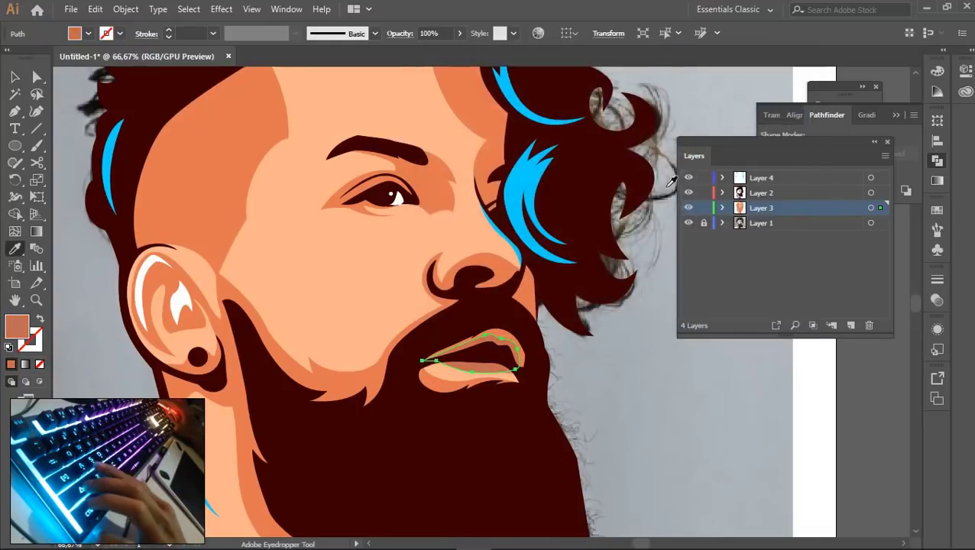
{"action": "key", "text": "ctrl+shift+a"}
{"action": "left_click", "coordinate": [486, 351], "text": "ctrl"}
{"action": "left_click", "coordinate": [259, 260]}
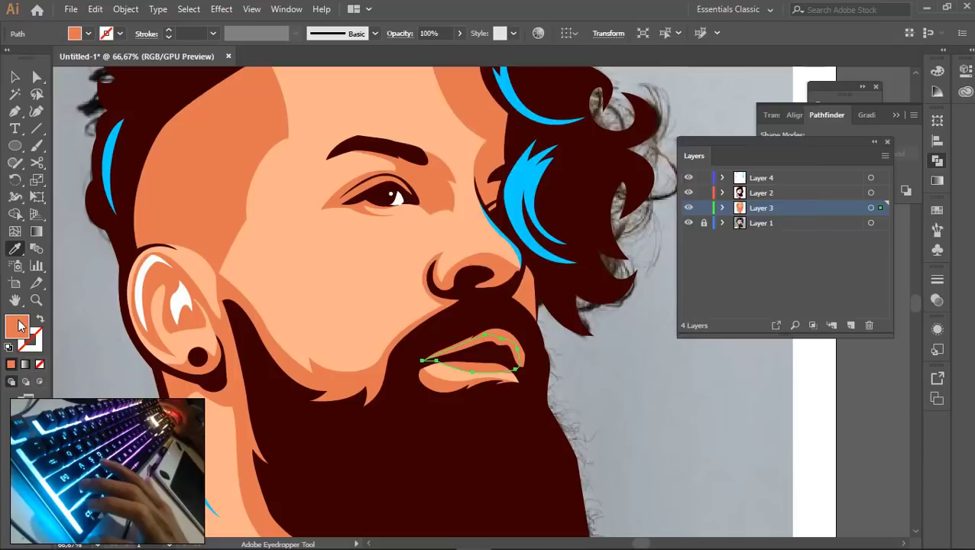
Darken the lip shape's orange fill to a deeper burnt orange and deselect the shape
{"action": "double_click", "coordinate": [17, 326]}
{"action": "left_click", "coordinate": [537, 145]}
{"action": "left_click", "coordinate": [762, 107]}
{"action": "key", "text": "ctrl+shift+a"}
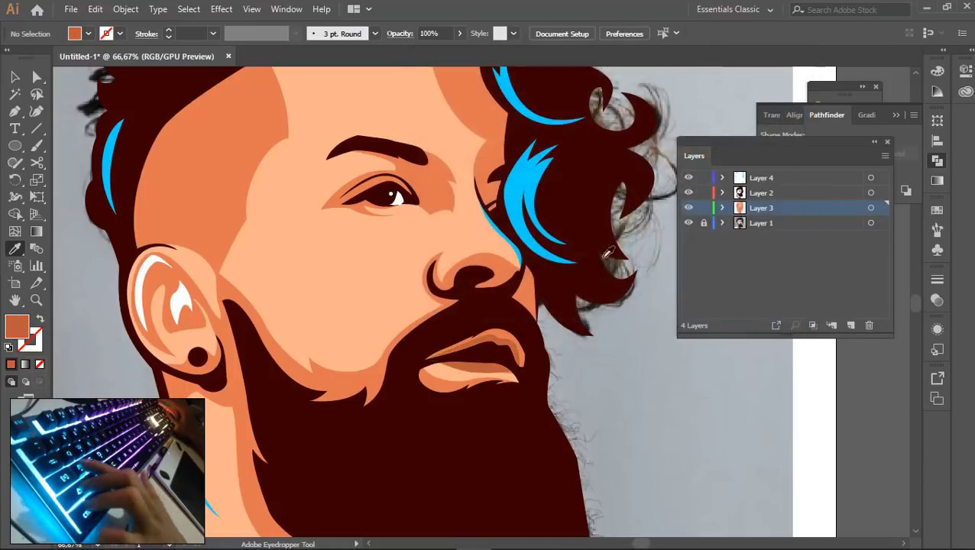
Select the orange shadow shape on the shaved side of the head and switch to Draw Inside mode
{"action": "key", "text": "v"}
{"action": "scroll", "coordinate": [473, 260], "scroll_direction": "down", "scroll_amount": 3}
{"action": "scroll", "coordinate": [458, 279], "scroll_direction": "up", "scroll_amount": 2}
{"action": "scroll", "coordinate": [425, 260], "scroll_direction": "down", "scroll_amount": 2}
{"action": "left_click_drag", "start_coordinate": [380, 227], "coordinate": [403, 241]}
{"action": "left_click", "coordinate": [403, 241]}
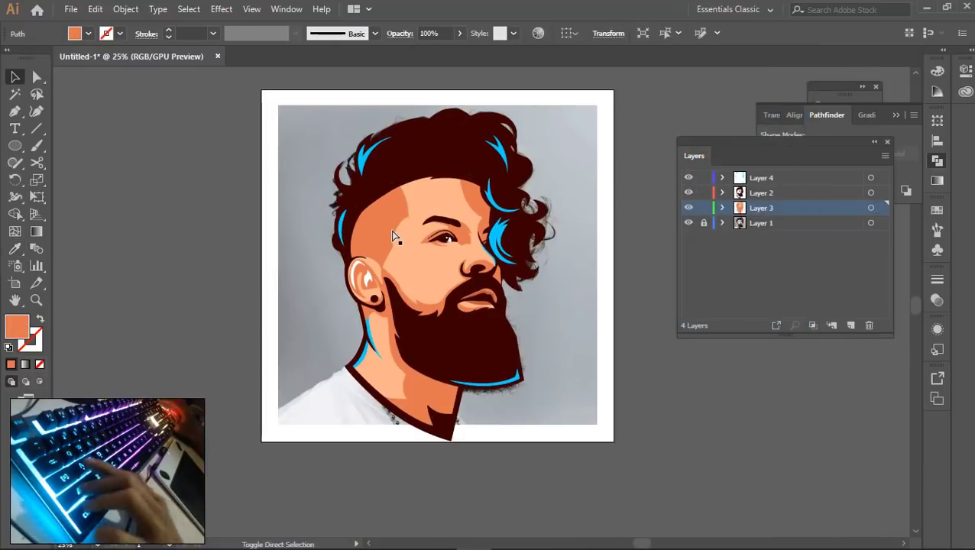
{"action": "scroll", "coordinate": [390, 229], "scroll_direction": "up", "scroll_amount": 2}
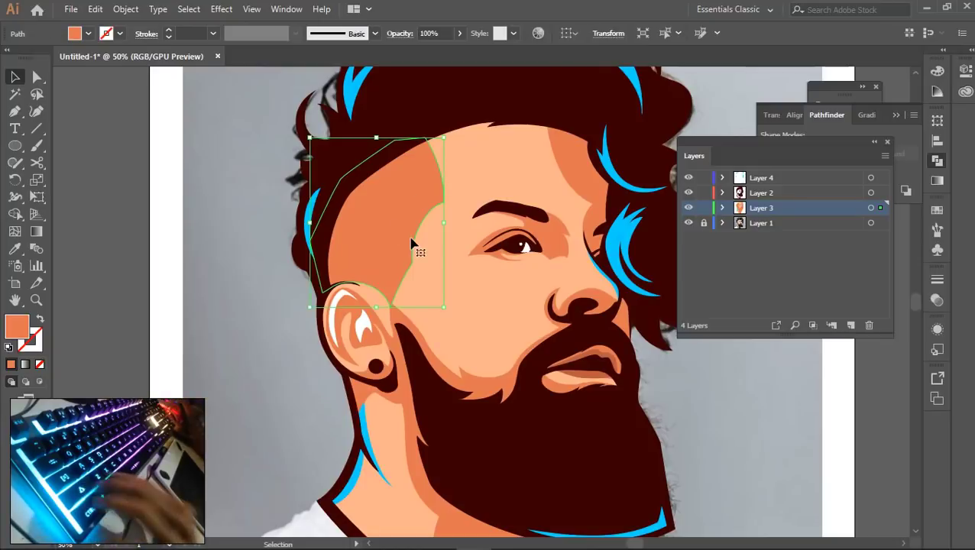
{"action": "left_click", "coordinate": [41, 383]}
Pick up the hair's dark maroon and paint stipple shading above the ear with the first brush of the brush shad library
{"action": "left_click", "coordinate": [802, 100]}
{"action": "left_click", "coordinate": [514, 109]}
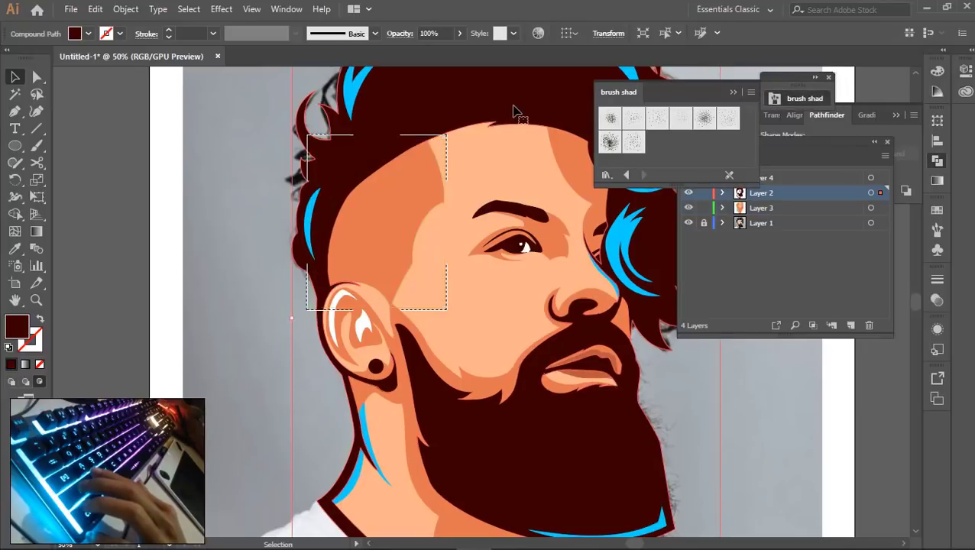
{"action": "left_click", "coordinate": [505, 124]}
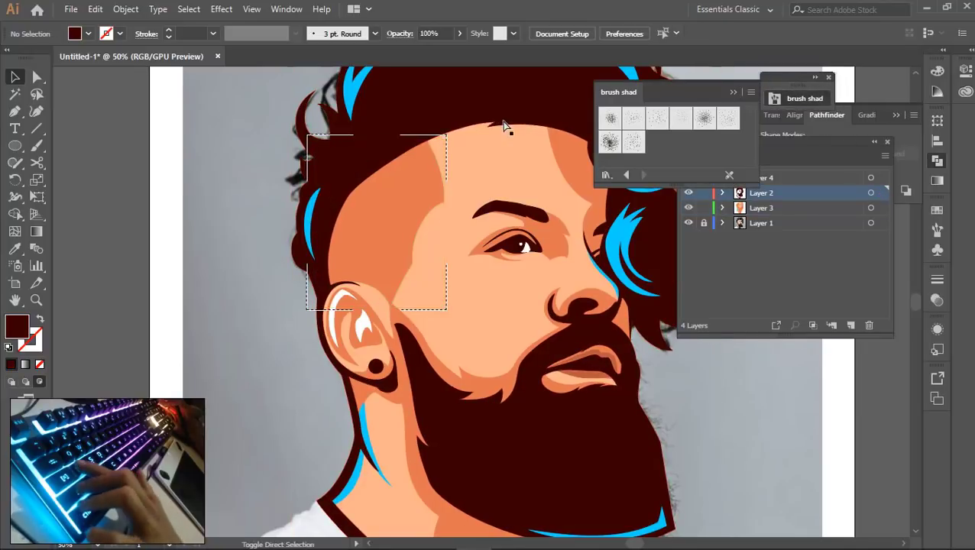
{"action": "left_click", "coordinate": [610, 118]}
{"action": "key", "text": "b"}
{"action": "key", "text": "slash"}
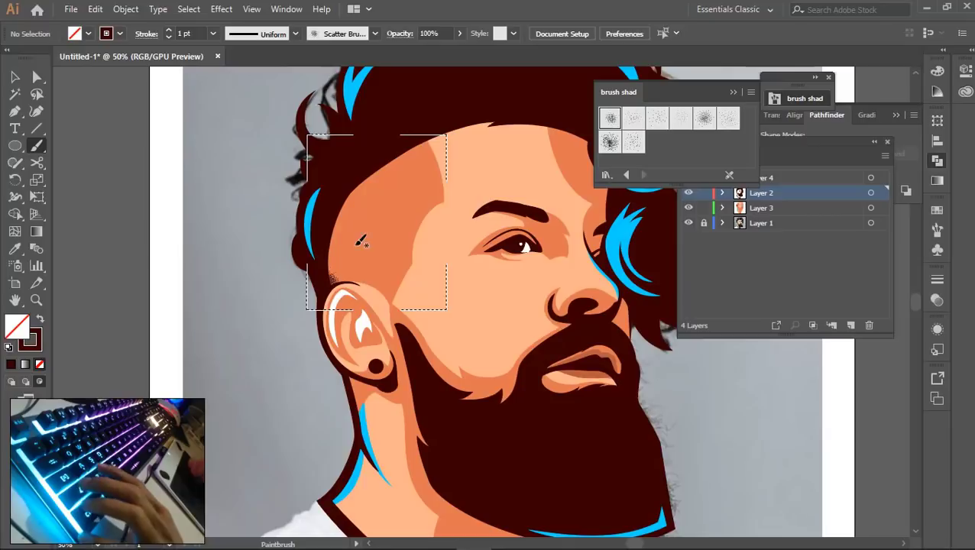
{"action": "mouse_move", "coordinate": [338, 282]}
{"action": "left_mouse_down"}
{"action": "mouse_move", "coordinate": [333, 221]}
{"action": "mouse_move", "coordinate": [345, 200]}
{"action": "left_mouse_up"}
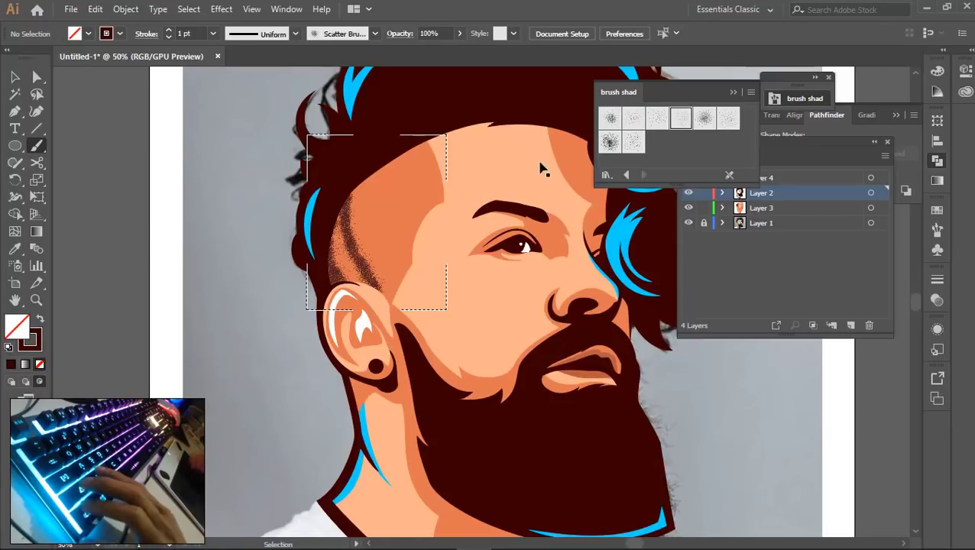
Paint fine speckles over the whole shaved side of the head with the sixth brush of the brush shad library
{"action": "left_click", "coordinate": [729, 117]}
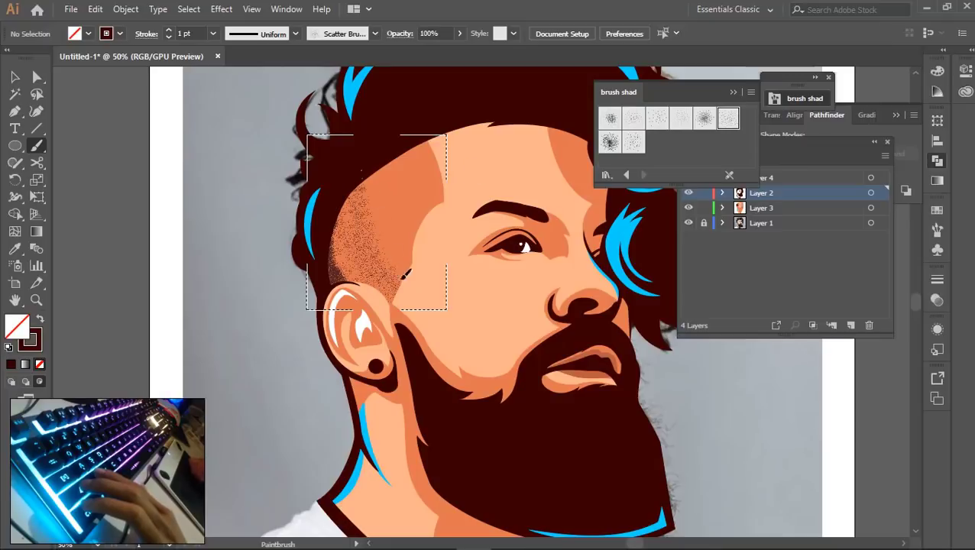
{"action": "left_click_drag", "start_coordinate": [405, 273], "coordinate": [417, 261]}
{"action": "mouse_move", "coordinate": [457, 225]}
{"action": "left_mouse_down"}
{"action": "mouse_move", "coordinate": [458, 182]}
{"action": "mouse_move", "coordinate": [416, 157]}
{"action": "left_mouse_up"}
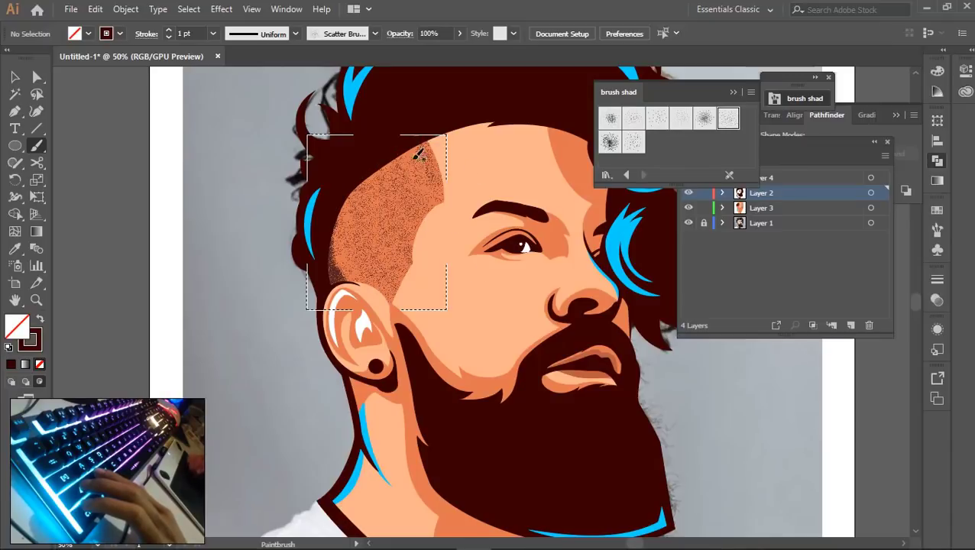
{"action": "left_click_drag", "start_coordinate": [338, 240], "coordinate": [367, 267]}
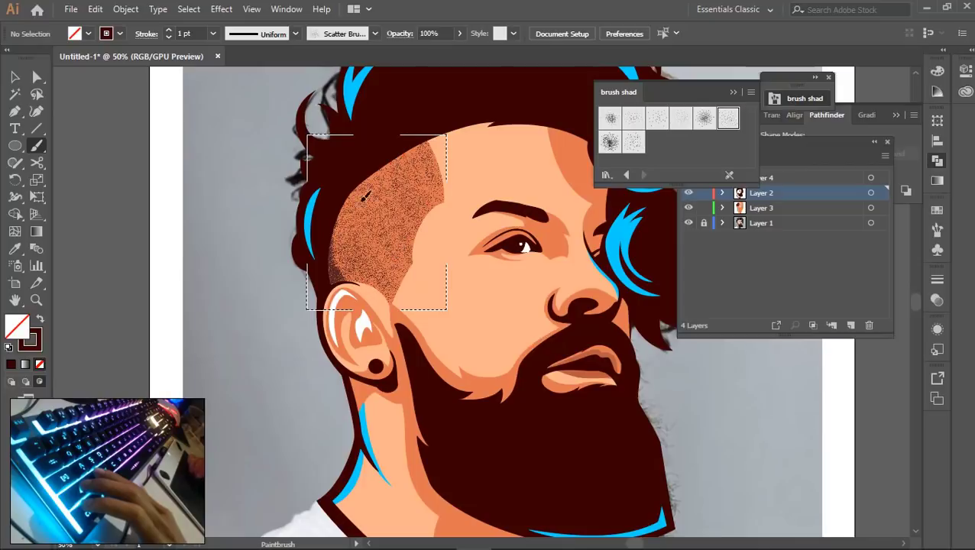
{"action": "mouse_move", "coordinate": [365, 198]}
{"action": "left_mouse_down"}
{"action": "mouse_move", "coordinate": [405, 270]}
{"action": "mouse_move", "coordinate": [389, 186]}
{"action": "left_mouse_up"}
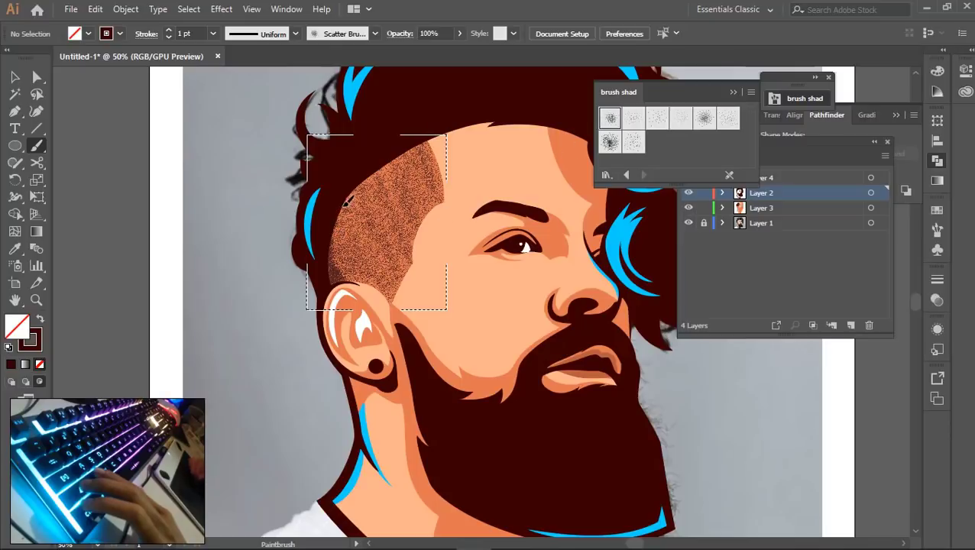
Add denser stipple shading along the hairline edge of the shaved side and finish painting inside the shape
{"action": "left_click_drag", "start_coordinate": [331, 265], "coordinate": [328, 247]}
{"action": "mouse_move", "coordinate": [406, 155]}
{"action": "left_mouse_down"}
{"action": "mouse_move", "coordinate": [398, 204]}
{"action": "mouse_move", "coordinate": [352, 207]}
{"action": "mouse_move", "coordinate": [393, 172]}
{"action": "mouse_move", "coordinate": [385, 159]}
{"action": "mouse_move", "coordinate": [330, 268]}
{"action": "left_mouse_up"}
{"action": "key", "text": "ctrl+z"}
{"action": "left_click_drag", "start_coordinate": [342, 197], "coordinate": [335, 242]}
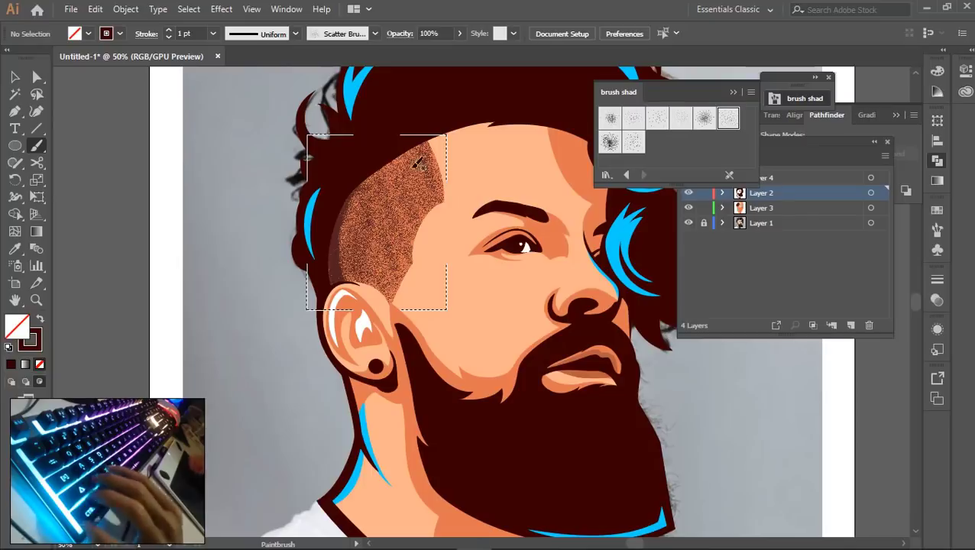
{"action": "key", "text": "v"}
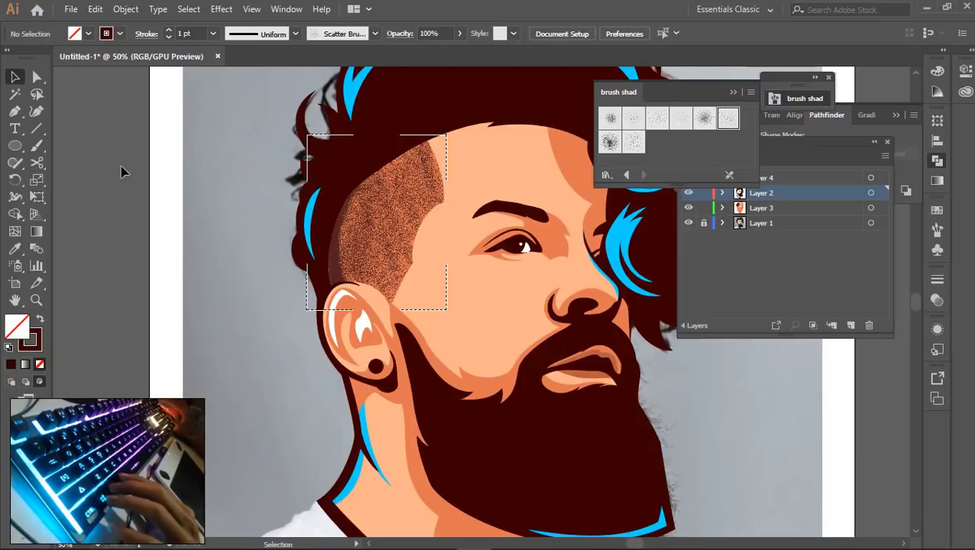
{"action": "left_click", "coordinate": [715, 296]}
Hide and show Layer 2 and Layer 3 to compare the artwork with the photo
{"action": "left_click", "coordinate": [689, 194]}
{"action": "left_click", "coordinate": [690, 209]}
{"action": "left_click", "coordinate": [690, 208]}
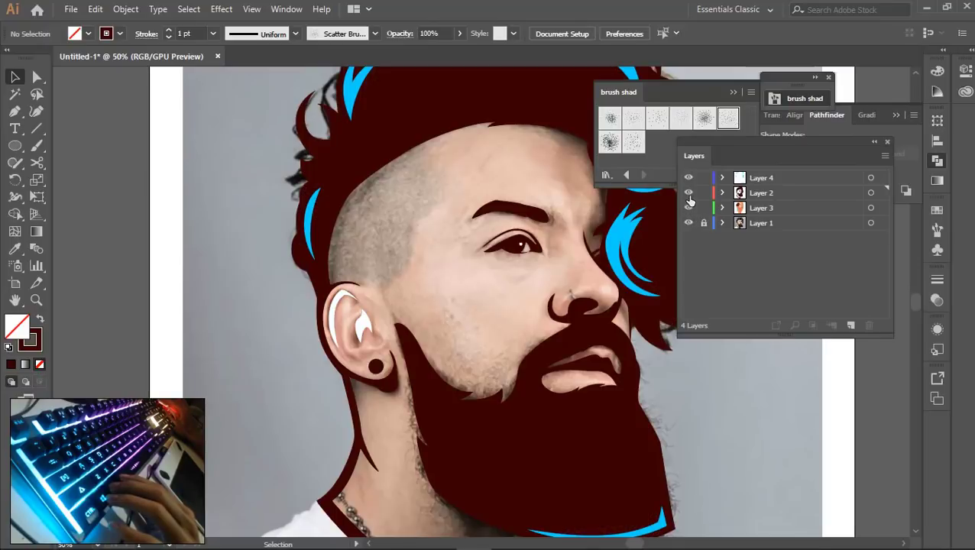
{"action": "left_click", "coordinate": [689, 195]}
{"action": "left_click", "coordinate": [689, 194]}
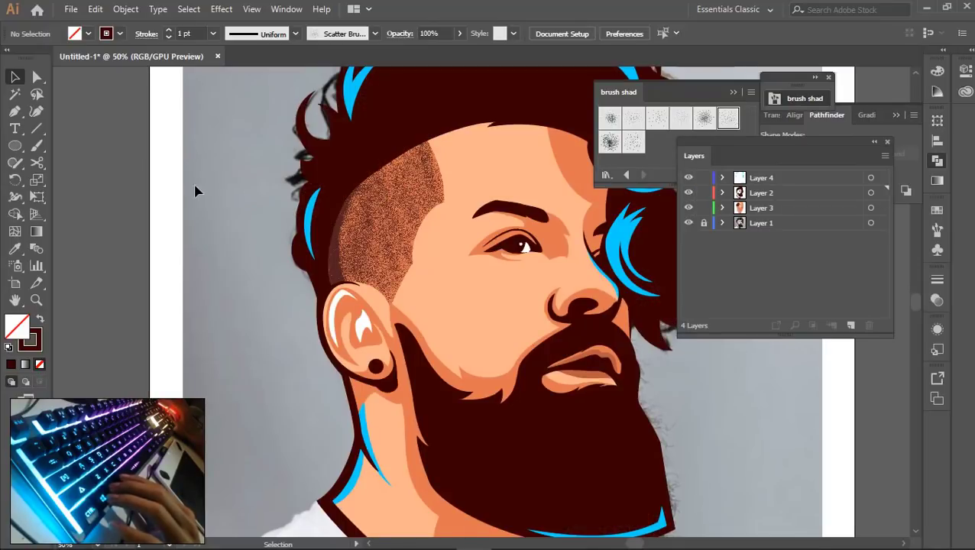
Hide the reference photo on Layer 1 and review the whole portrait on the plain artboard
{"action": "key", "text": "ctrl+minus"}
{"action": "key", "text": "ctrl+minus"}
{"action": "left_click", "coordinate": [689, 223]}
{"action": "key", "text": "ctrl+minus"}
{"action": "key", "text": "ctrl+minus"}
{"action": "key", "text": "ctrl+plus"}
{"action": "key", "text": "ctrl+plus"}
{"action": "key", "text": "ctrl+plus"}
{"action": "key", "text": "ctrl+plus"}
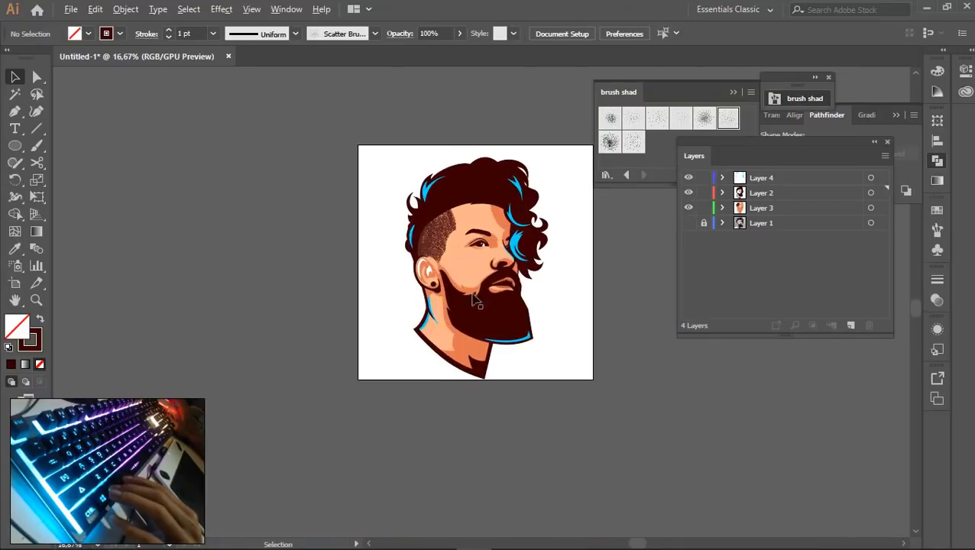
Fill the white details inside the ear with the dark maroon sampled from the line art, and deselect them
{"action": "scroll", "coordinate": [311, 279], "scroll_direction": "up", "scroll_amount": 3}
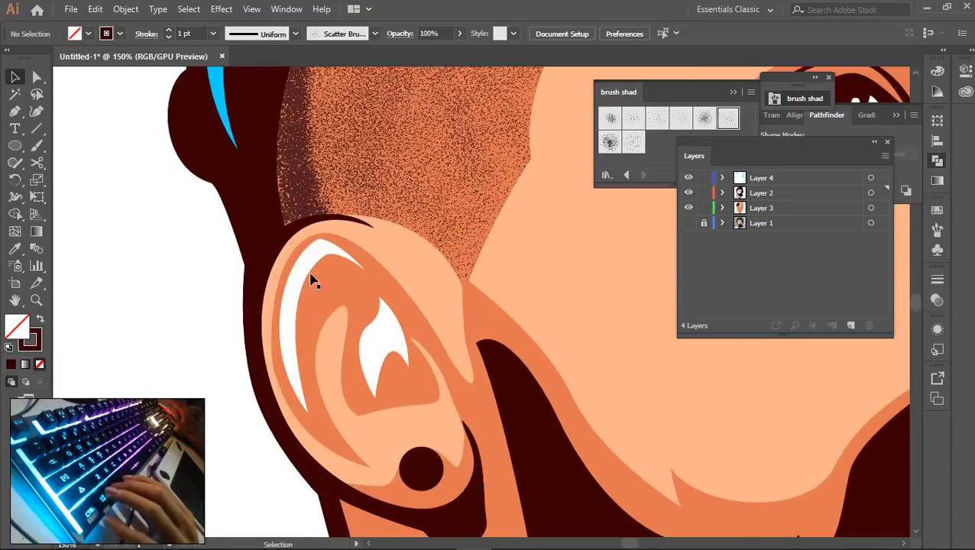
{"action": "left_click", "coordinate": [385, 337]}
{"action": "key", "text": "i"}
{"action": "left_click", "coordinate": [510, 395]}
{"action": "key", "text": "v"}
{"action": "key", "text": "ctrl+shift+a"}
{"action": "key", "text": "ctrl+0"}
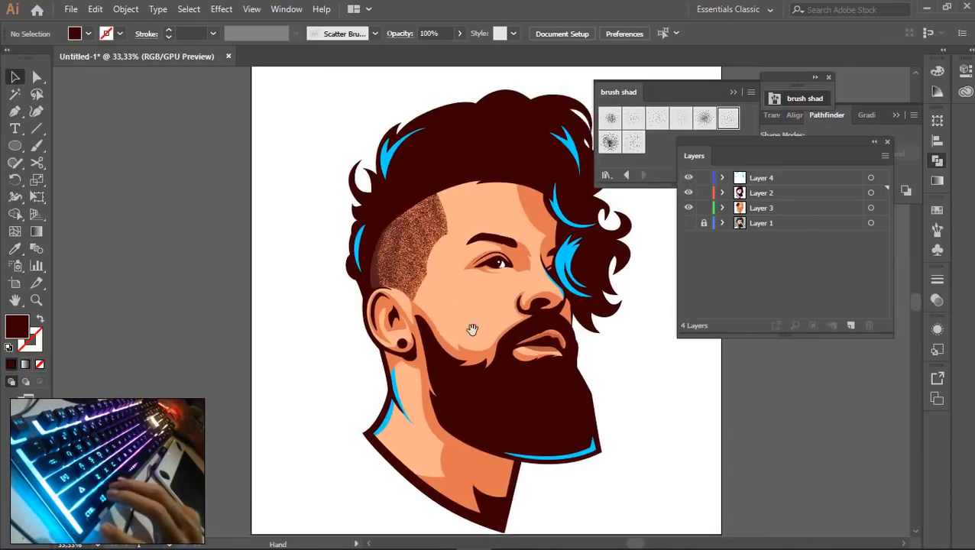
Start a shadow path on Layer 3 with the Pen tool, from below the earlobe down the neck and back under the beard
{"action": "key", "text": "ctrl+plus"}
{"action": "key", "text": "p"}
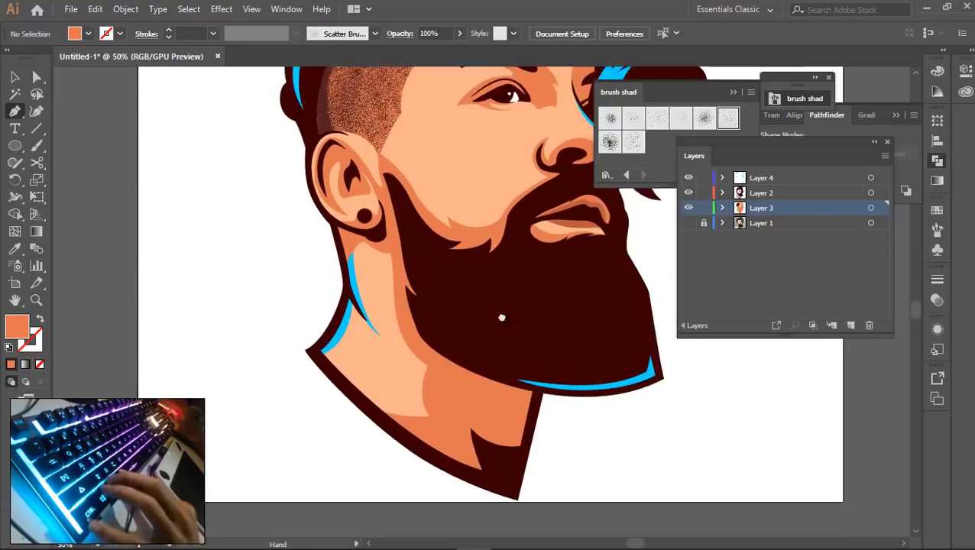
{"action": "scroll", "coordinate": [375, 166], "scroll_direction": "up", "scroll_amount": 2}
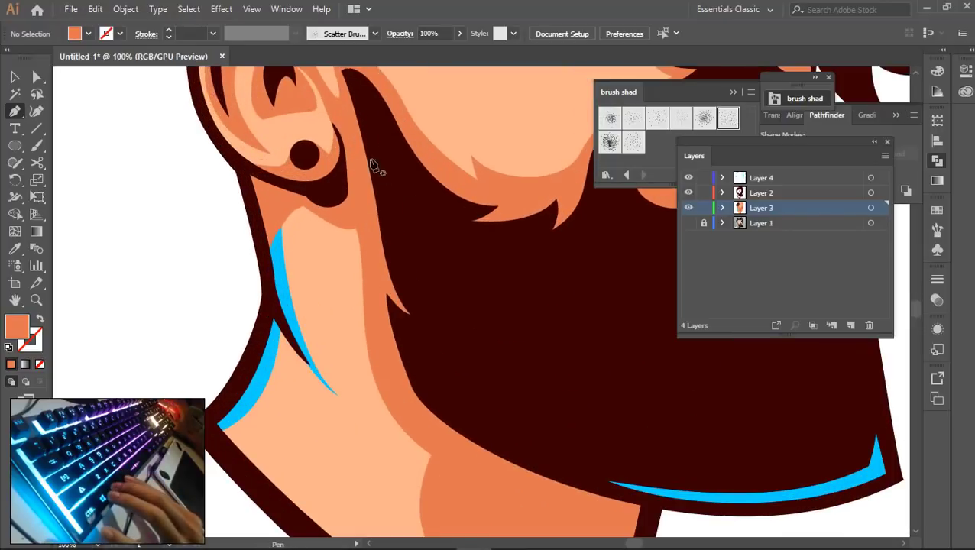
{"action": "left_click", "coordinate": [317, 196]}
{"action": "left_click_drag", "start_coordinate": [355, 207], "coordinate": [382, 271]}
{"action": "scroll", "coordinate": [461, 489], "scroll_direction": "down", "scroll_amount": 3}
{"action": "scroll", "coordinate": [413, 282], "scroll_direction": "right", "scroll_amount": 1}
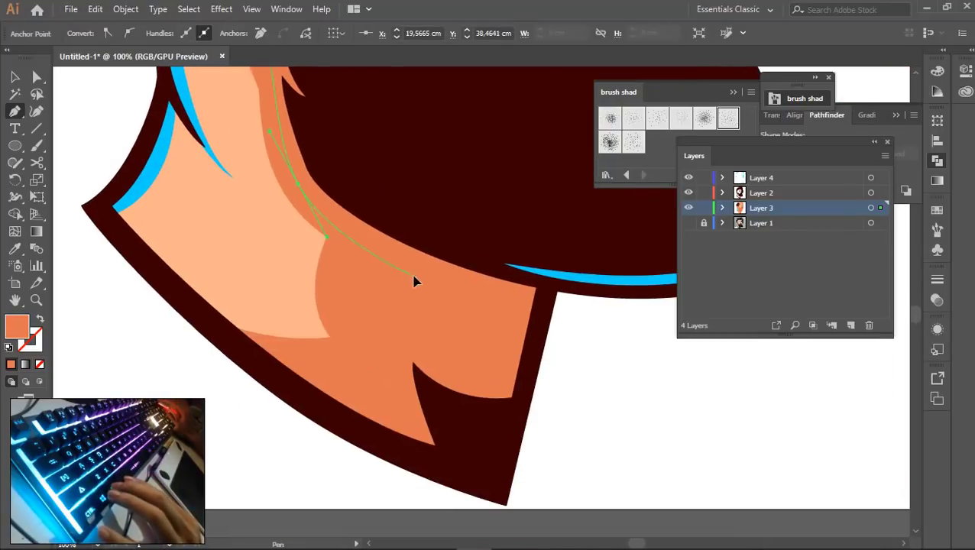
{"action": "left_click", "coordinate": [549, 288]}
{"action": "left_click_drag", "start_coordinate": [457, 246], "coordinate": [446, 241]}
{"action": "left_click_drag", "start_coordinate": [375, 187], "coordinate": [520, 487]}
{"action": "left_click_drag", "start_coordinate": [477, 379], "coordinate": [466, 348]}
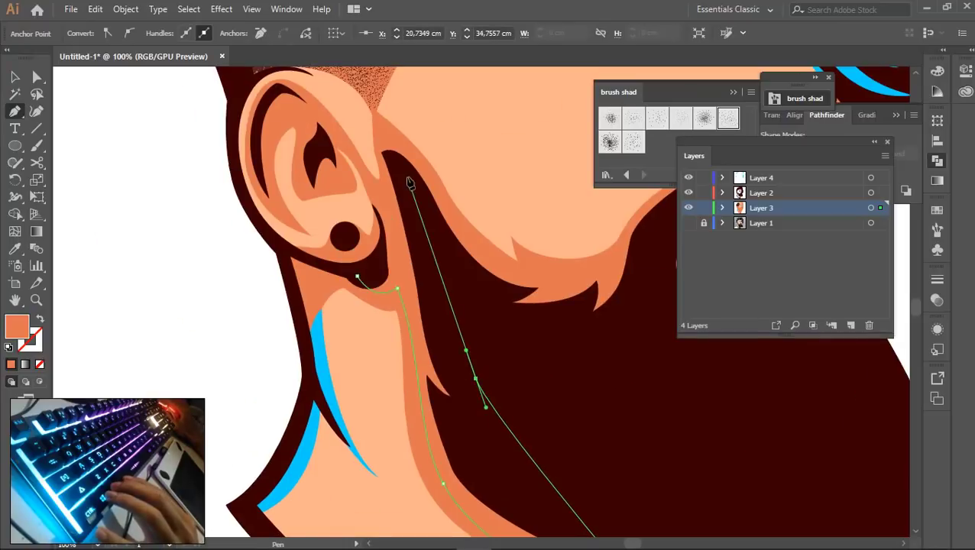
Continue the neck shadow path up to the sideburn, around the earlobe, and close it at its starting point
{"action": "left_click", "coordinate": [397, 159]}
{"action": "left_click_drag", "start_coordinate": [390, 158], "coordinate": [430, 223]}
{"action": "scroll", "coordinate": [422, 222], "scroll_direction": "up", "scroll_amount": 1}
{"action": "left_click", "coordinate": [426, 215]}
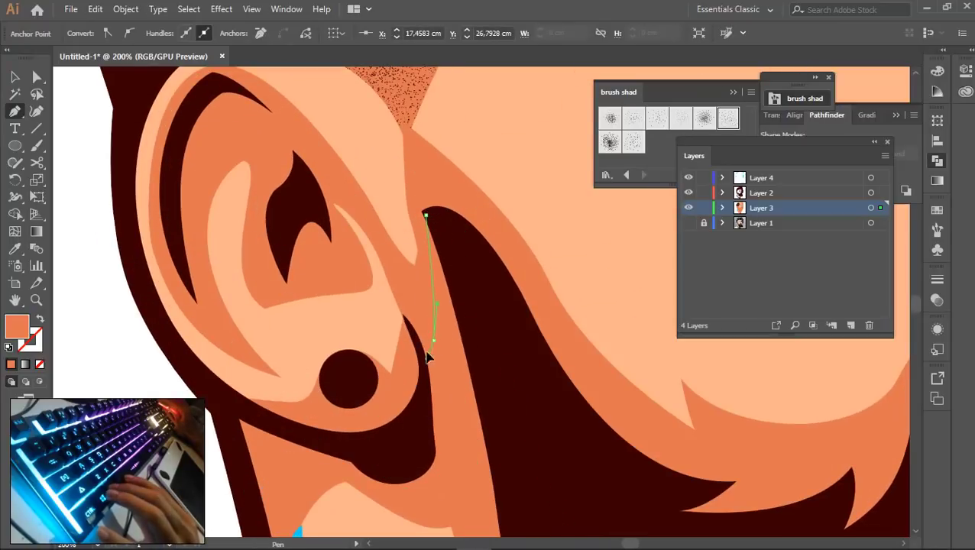
{"action": "left_click_drag", "start_coordinate": [433, 340], "coordinate": [408, 306]}
{"action": "left_click_drag", "start_coordinate": [413, 415], "coordinate": [395, 449]}
{"action": "left_click", "coordinate": [373, 460]}
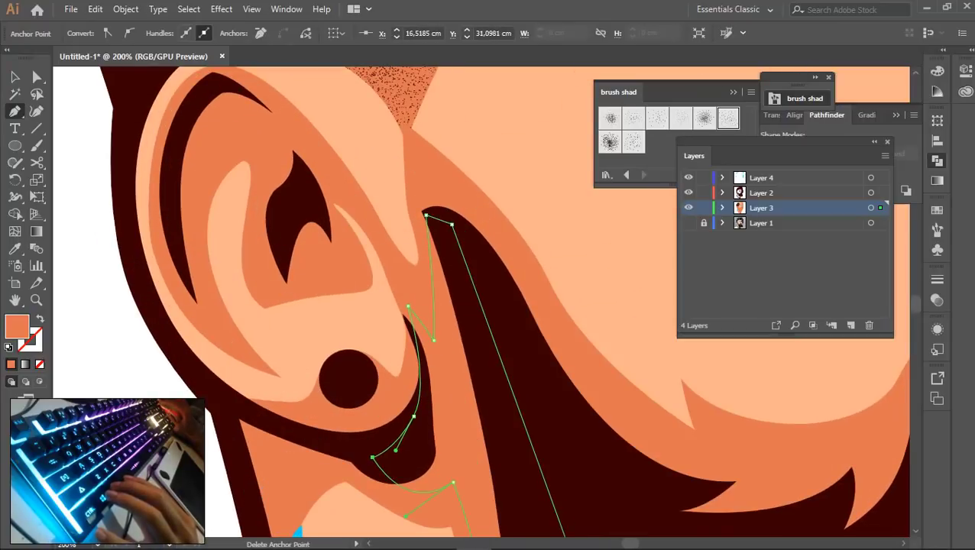
Recolour the neck shadow with a darker burnt orange and deselect it
{"action": "double_click", "coordinate": [17, 327]}
{"action": "type", "text": "CC5A3B"}
{"action": "left_click", "coordinate": [762, 108]}
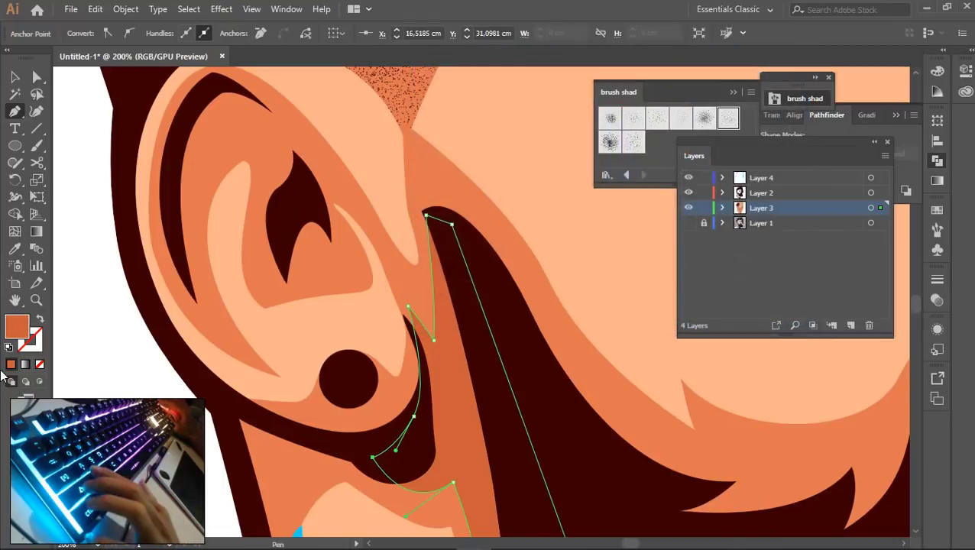
{"action": "double_click", "coordinate": [19, 327]}
{"action": "left_click", "coordinate": [562, 150]}
{"action": "left_click", "coordinate": [762, 107]}
{"action": "key", "text": "ctrl+shift+a"}
{"action": "scroll", "coordinate": [432, 359], "scroll_direction": "down", "scroll_amount": 5}
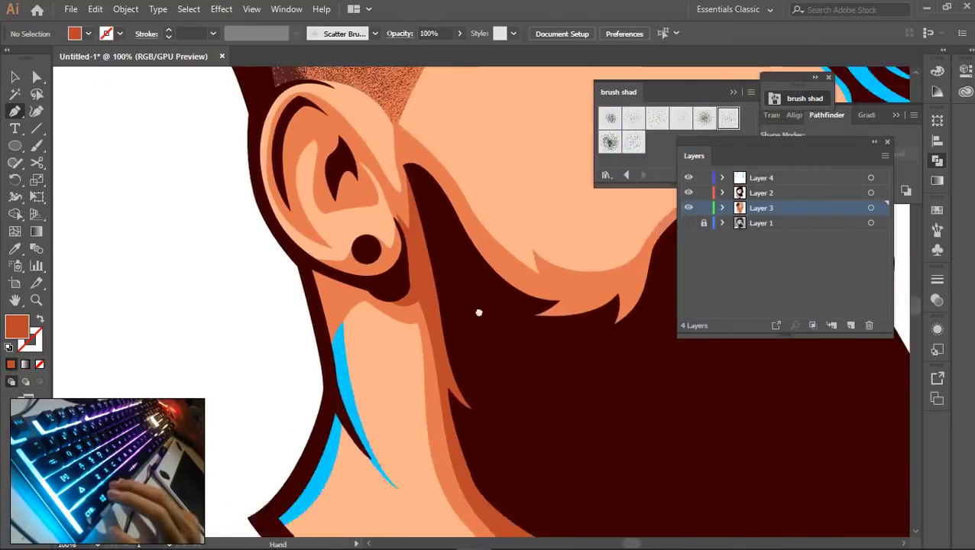
Start a burnt-orange shadow path on Layer 3 around the nostril and the underside of the nose, reaching the far cheek
{"action": "left_click_drag", "start_coordinate": [493, 311], "coordinate": [455, 386]}
{"action": "scroll", "coordinate": [493, 229], "scroll_direction": "up", "scroll_amount": 6}
{"action": "left_click", "coordinate": [347, 231]}
{"action": "left_click_drag", "start_coordinate": [510, 251], "coordinate": [566, 252]}
{"action": "left_click_drag", "start_coordinate": [617, 303], "coordinate": [625, 347]}
{"action": "left_click_drag", "start_coordinate": [522, 387], "coordinate": [347, 445]}
{"action": "left_click_drag", "start_coordinate": [507, 338], "coordinate": [519, 305]}
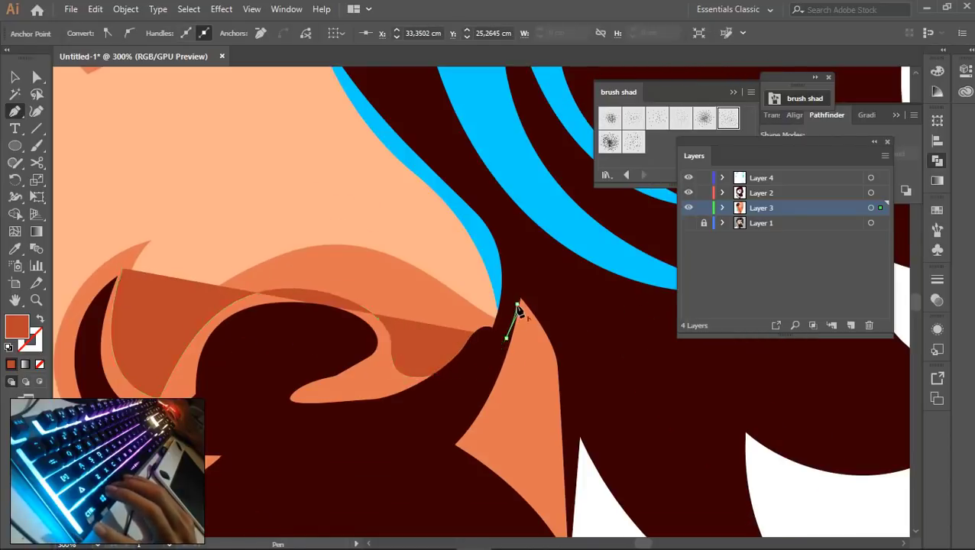
{"action": "left_click", "coordinate": [517, 303]}
Continue the nose shadow path down the far cheek, back across the moustache, close it beside the nostril, and deselect it
{"action": "left_click_drag", "start_coordinate": [534, 397], "coordinate": [340, 349]}
{"action": "left_click_drag", "start_coordinate": [302, 355], "coordinate": [502, 249]}
{"action": "left_click", "coordinate": [330, 290]}
{"action": "left_click", "coordinate": [227, 325]}
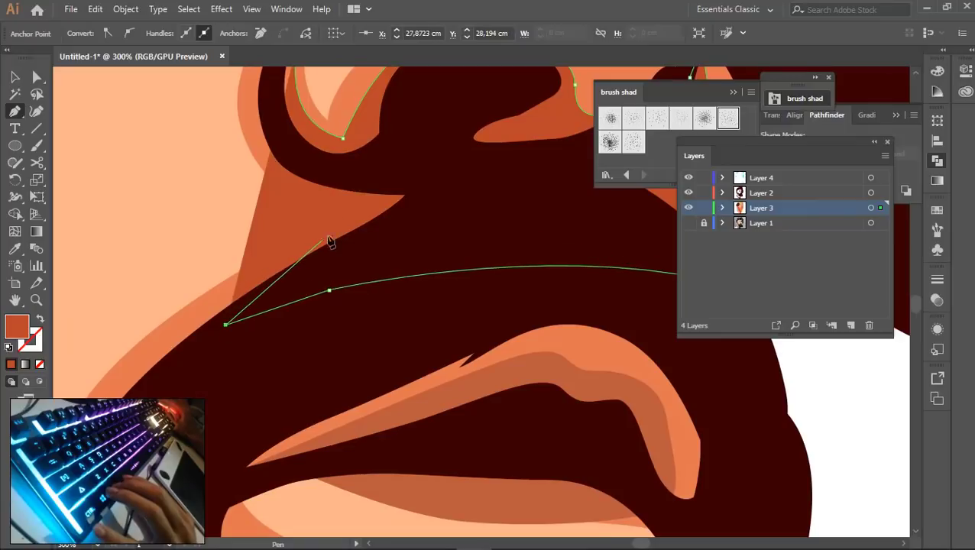
{"action": "left_click_drag", "start_coordinate": [359, 207], "coordinate": [330, 314]}
{"action": "left_click_drag", "start_coordinate": [370, 144], "coordinate": [483, 202]}
{"action": "key", "text": "ctrl+shift+a"}
Draw a closed burnt-orange shadow on Layer 3 along the hair edge and around the far eye, and deselect it
{"action": "scroll", "coordinate": [489, 289], "scroll_direction": "down", "scroll_amount": 3}
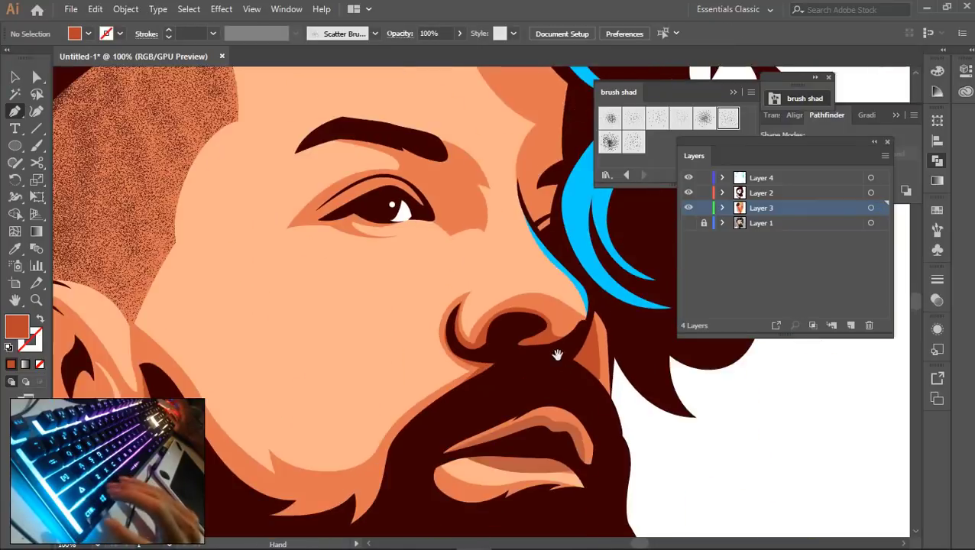
{"action": "scroll", "coordinate": [535, 329], "scroll_direction": "down", "scroll_amount": 3}
{"action": "left_click_drag", "start_coordinate": [558, 354], "coordinate": [542, 281]}
{"action": "scroll", "coordinate": [566, 342], "scroll_direction": "down", "scroll_amount": 3}
{"action": "scroll", "coordinate": [542, 281], "scroll_direction": "up", "scroll_amount": 5}
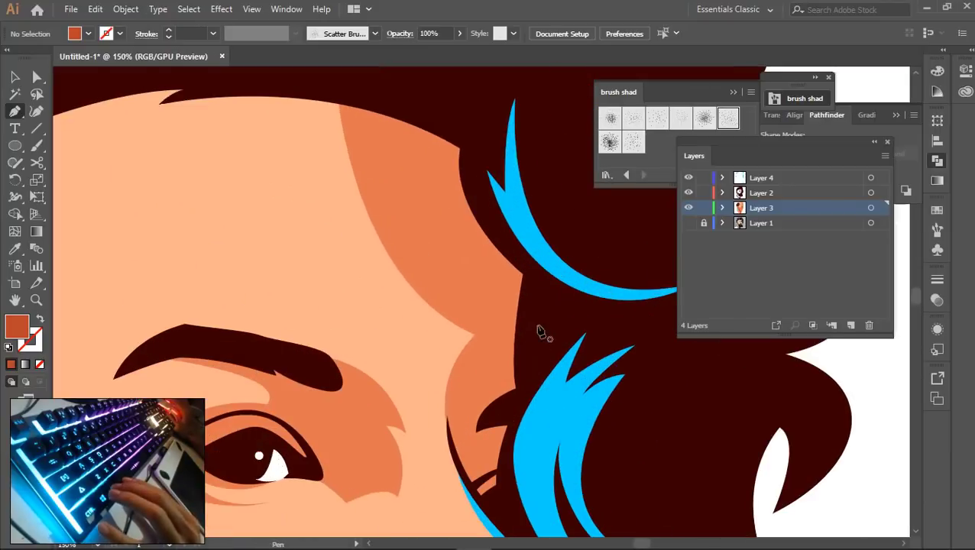
{"action": "left_click", "coordinate": [502, 239]}
{"action": "left_click_drag", "start_coordinate": [506, 335], "coordinate": [520, 376]}
{"action": "scroll", "coordinate": [489, 386], "scroll_direction": "down", "scroll_amount": 3}
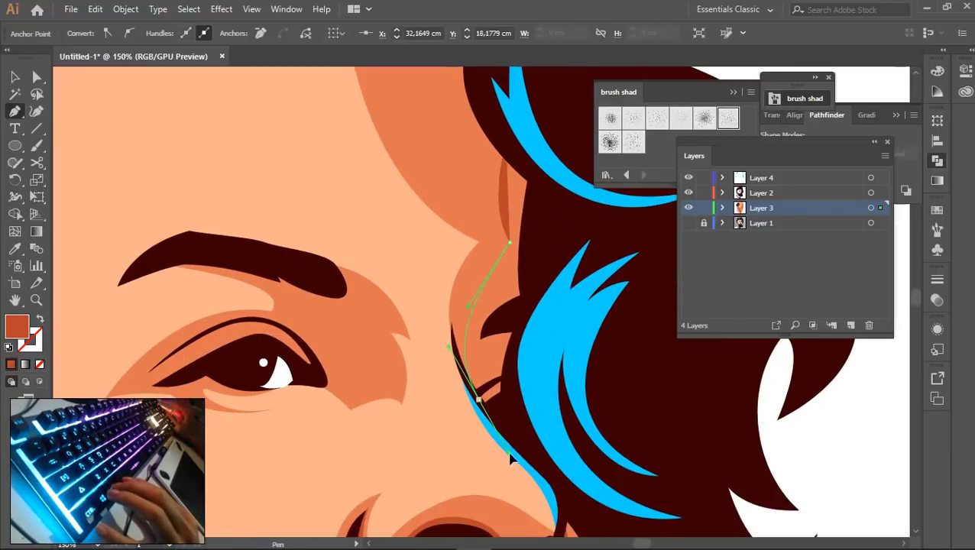
{"action": "left_click_drag", "start_coordinate": [510, 454], "coordinate": [510, 452]}
{"action": "left_click", "coordinate": [508, 409]}
{"action": "left_click_drag", "start_coordinate": [538, 255], "coordinate": [555, 175]}
{"action": "left_click", "coordinate": [506, 146]}
{"action": "key", "text": "ctrl+shift+a"}
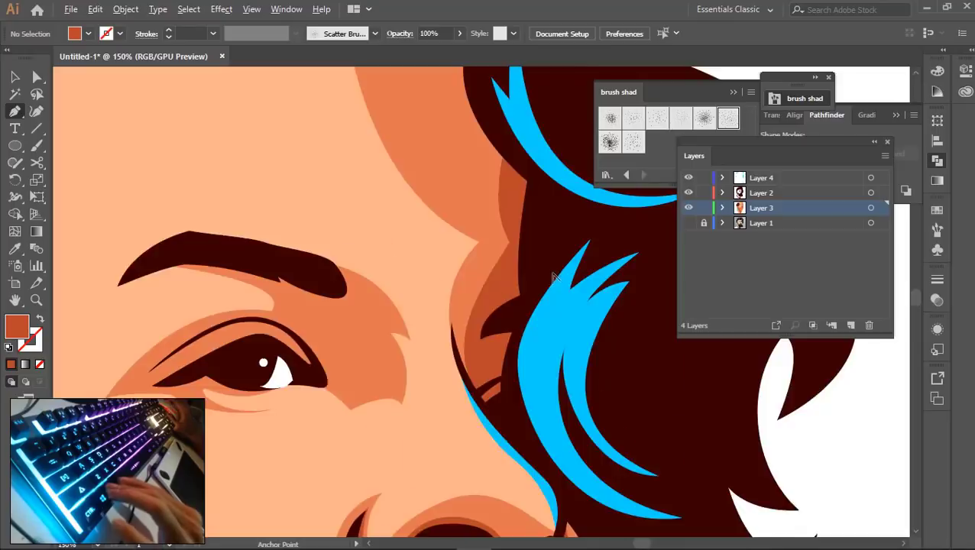
Draw a closed burnt-orange shadow on Layer 3 along the inside of the ear's upper rim
{"action": "scroll", "coordinate": [554, 277], "scroll_direction": "down", "scroll_amount": 5}
{"action": "scroll", "coordinate": [429, 223], "scroll_direction": "up", "scroll_amount": 5}
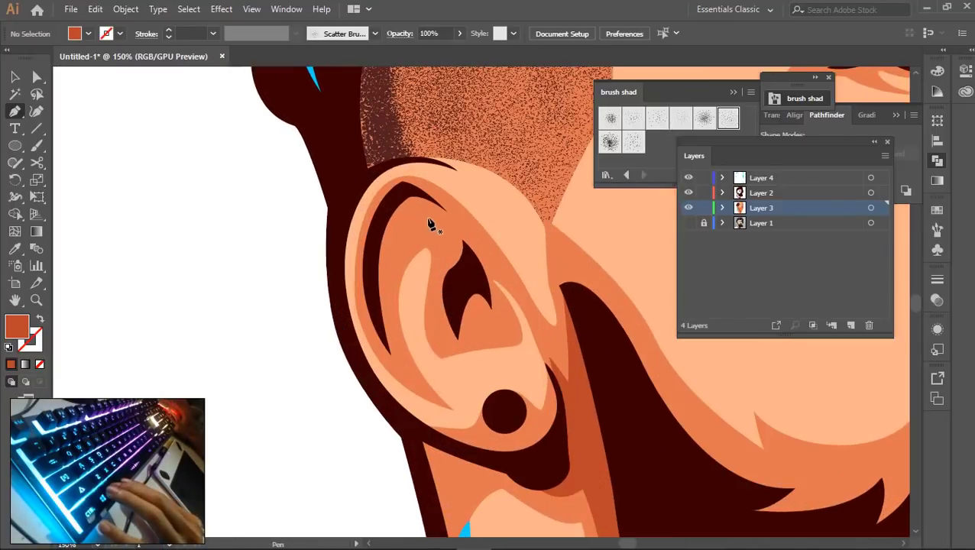
{"action": "left_click", "coordinate": [430, 218]}
{"action": "left_click_drag", "start_coordinate": [451, 444], "coordinate": [450, 444]}
{"action": "left_click", "coordinate": [403, 364]}
{"action": "left_click_drag", "start_coordinate": [381, 226], "coordinate": [400, 182]}
{"action": "left_click", "coordinate": [432, 218]}
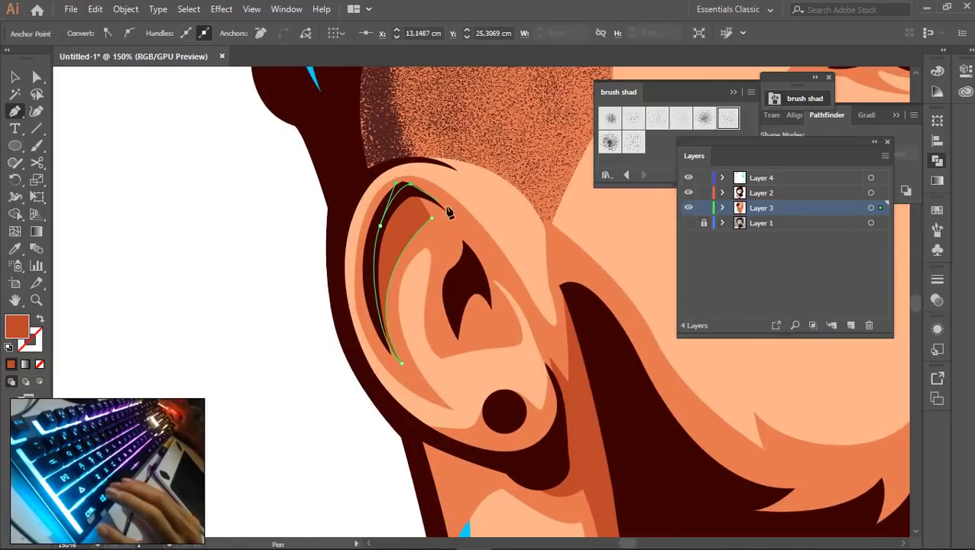
Draw burnt-orange shadows around the dark hollow in the middle of the ear and deselect them
{"action": "left_click", "coordinate": [411, 185]}
{"action": "left_click_drag", "start_coordinate": [503, 316], "coordinate": [520, 369]}
{"action": "left_click", "coordinate": [458, 341]}
{"action": "left_click_drag", "start_coordinate": [461, 257], "coordinate": [449, 224]}
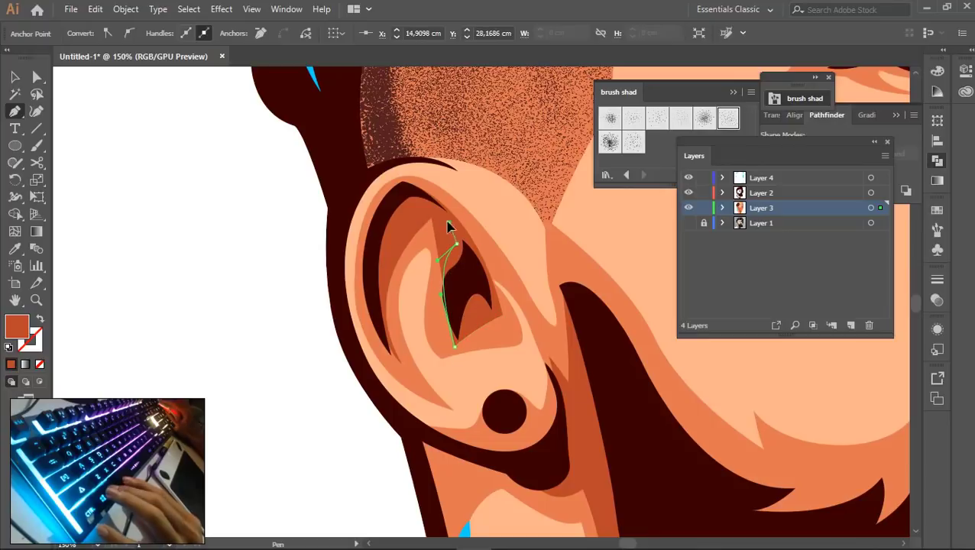
{"action": "left_click", "coordinate": [411, 185]}
{"action": "key", "text": "ctrl+shift+a"}
{"action": "scroll", "coordinate": [542, 258], "scroll_direction": "down", "scroll_amount": 2}
{"action": "scroll", "coordinate": [559, 305], "scroll_direction": "down", "scroll_amount": 4}
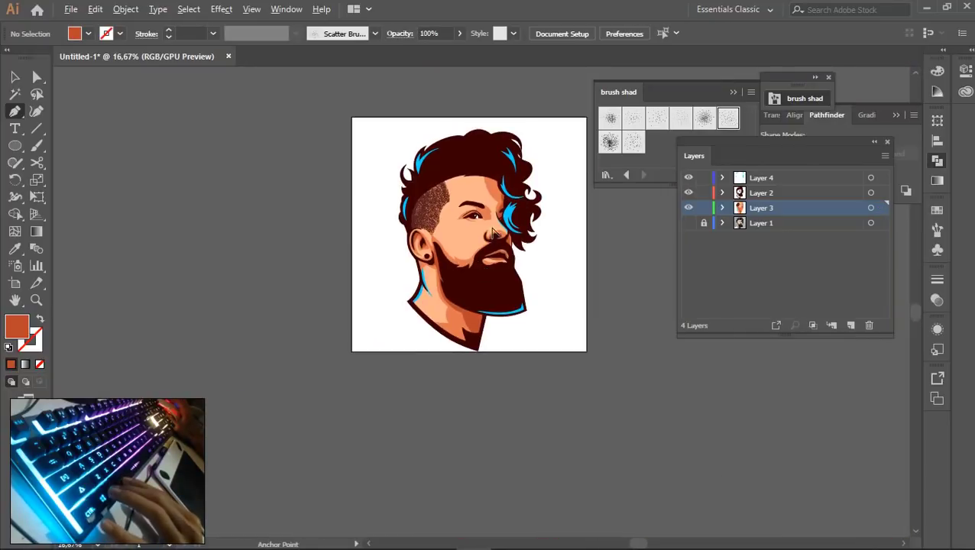
Draw a tilted ellipse on the cheek in the highlight blue and add a smaller copy diagonally below it
{"action": "scroll", "coordinate": [446, 244], "scroll_direction": "up", "scroll_amount": 3}
{"action": "key", "text": "l"}
{"action": "mouse_move", "coordinate": [409, 248]}
{"action": "left_mouse_down"}
{"action": "mouse_move", "coordinate": [425, 277]}
{"action": "mouse_move", "coordinate": [444, 242]}
{"action": "mouse_move", "coordinate": [414, 263]}
{"action": "left_mouse_up"}
{"action": "key", "text": "i"}
{"action": "left_click", "coordinate": [287, 141]}
{"action": "key", "text": "v"}
{"action": "key", "text": "e"}
{"action": "key", "text": "ctrl+shift+a"}
{"action": "key", "text": "v"}
{"action": "left_click_drag", "start_coordinate": [414, 264], "coordinate": [435, 284]}
{"action": "key", "text": "ctrl+shift+a"}
{"action": "scroll", "coordinate": [583, 311], "scroll_direction": "down", "scroll_amount": 4}
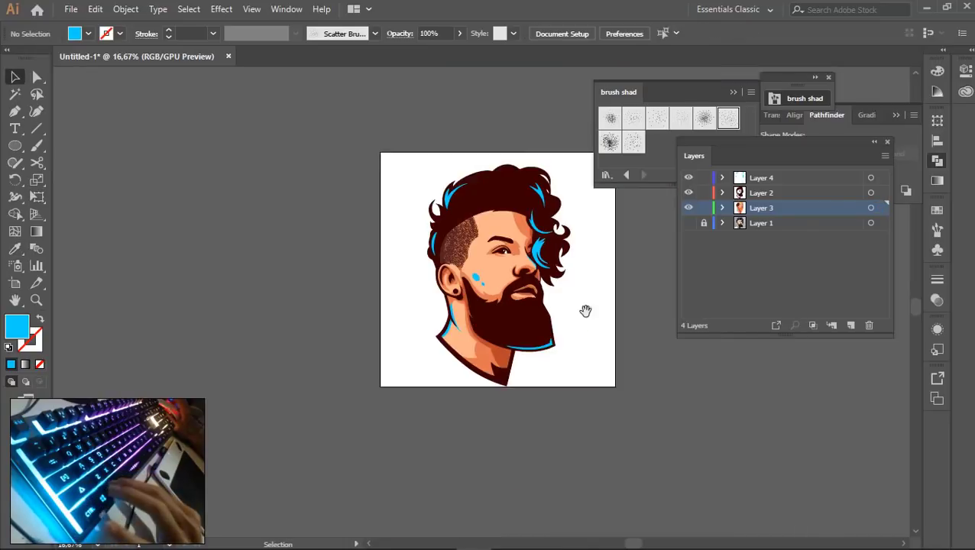
Recolour both cheek ellipses with the pale peach FFE4D7 and deselect them
{"action": "scroll", "coordinate": [451, 272], "scroll_direction": "up", "scroll_amount": 5}
{"action": "left_click", "coordinate": [410, 312]}
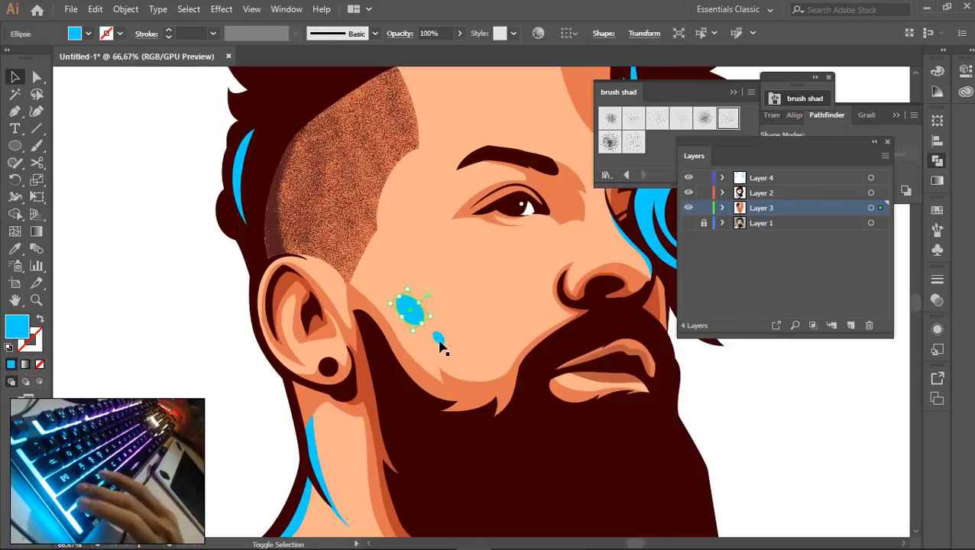
{"action": "left_click", "coordinate": [440, 339], "text": "shift"}
{"action": "key", "text": "i"}
{"action": "left_click", "coordinate": [409, 336]}
{"action": "double_click", "coordinate": [16, 327]}
{"action": "left_click", "coordinate": [464, 102]}
{"action": "left_click_drag", "start_coordinate": [464, 103], "coordinate": [452, 101]}
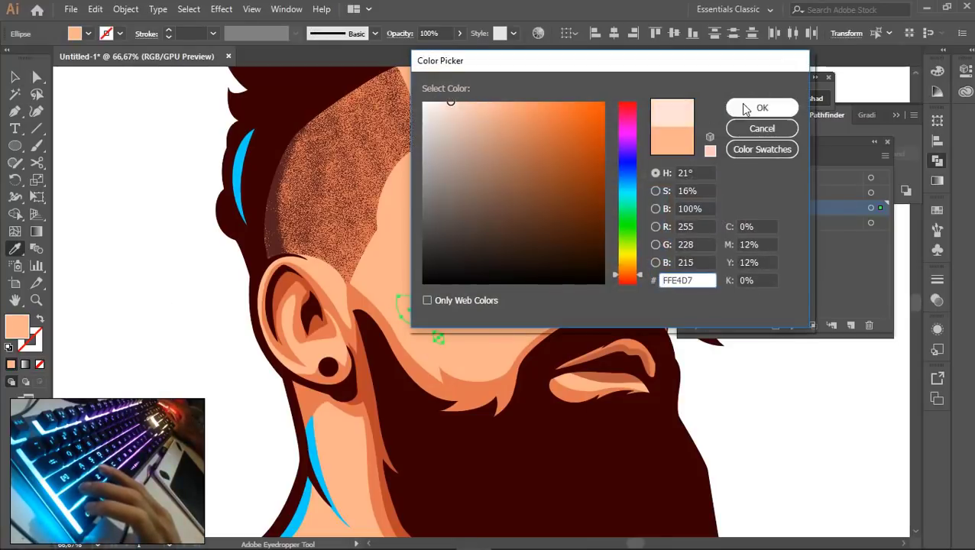
{"action": "left_click", "coordinate": [744, 107]}
{"action": "key", "text": "ctrl+shift+a"}
{"action": "key", "text": "v"}
Copy a pale highlight ellipse onto the side of the nose above the nostril and tilt it to fit
{"action": "scroll", "coordinate": [432, 290], "scroll_direction": "down", "scroll_amount": 3}
{"action": "scroll", "coordinate": [435, 307], "scroll_direction": "up", "scroll_amount": 2}
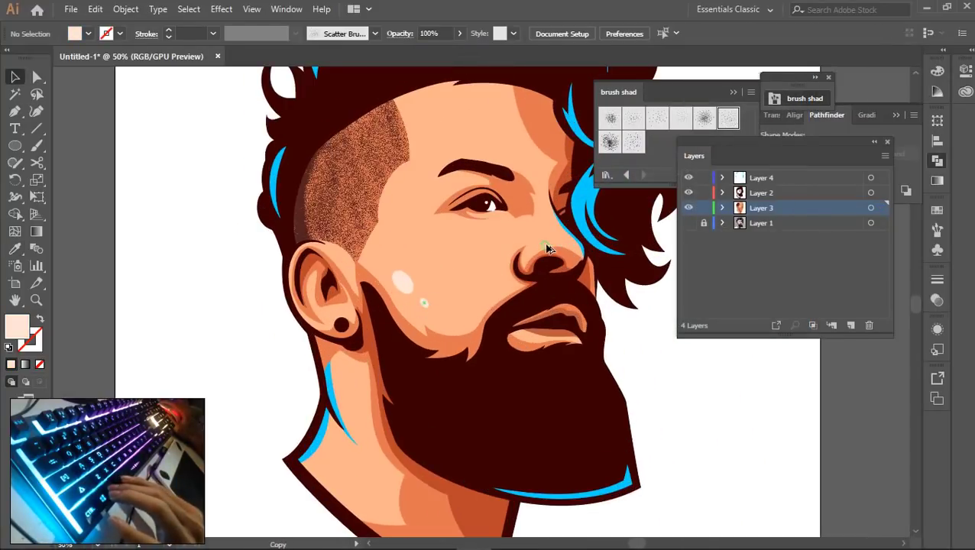
{"action": "scroll", "coordinate": [533, 249], "scroll_direction": "up", "scroll_amount": 2}
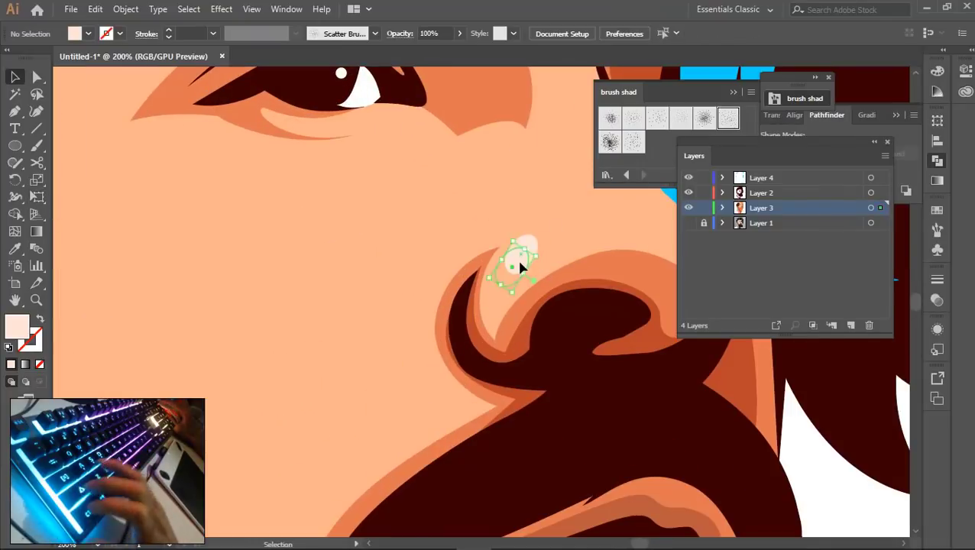
{"action": "scroll", "coordinate": [518, 265], "scroll_direction": "down", "scroll_amount": 4}
{"action": "scroll", "coordinate": [604, 299], "scroll_direction": "up", "scroll_amount": 1}
Draw a tall rectangle over the half of the artboard behind the head and fill it with the highlight blue
{"action": "key", "text": "m"}
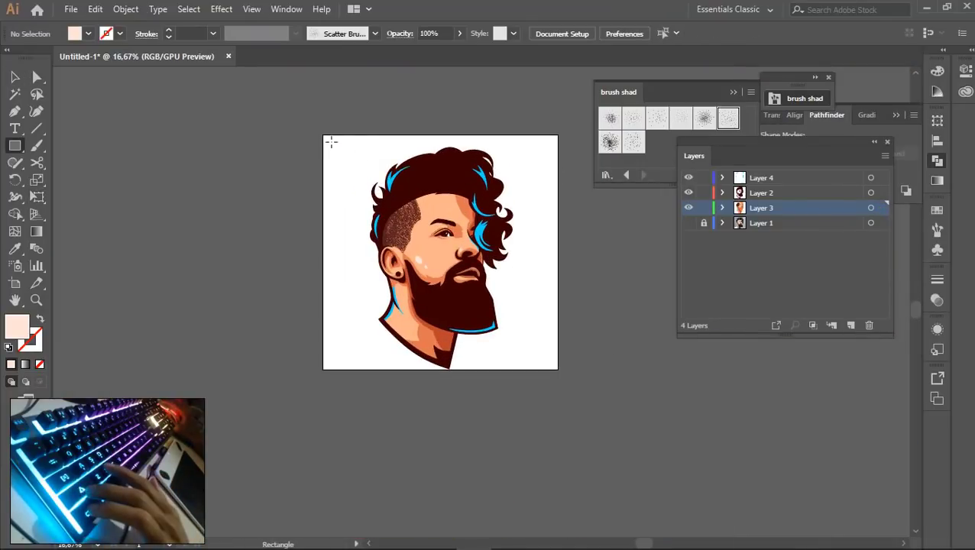
{"action": "left_click_drag", "start_coordinate": [331, 142], "coordinate": [462, 367]}
{"action": "scroll", "coordinate": [449, 266], "scroll_direction": "up", "scroll_amount": 1}
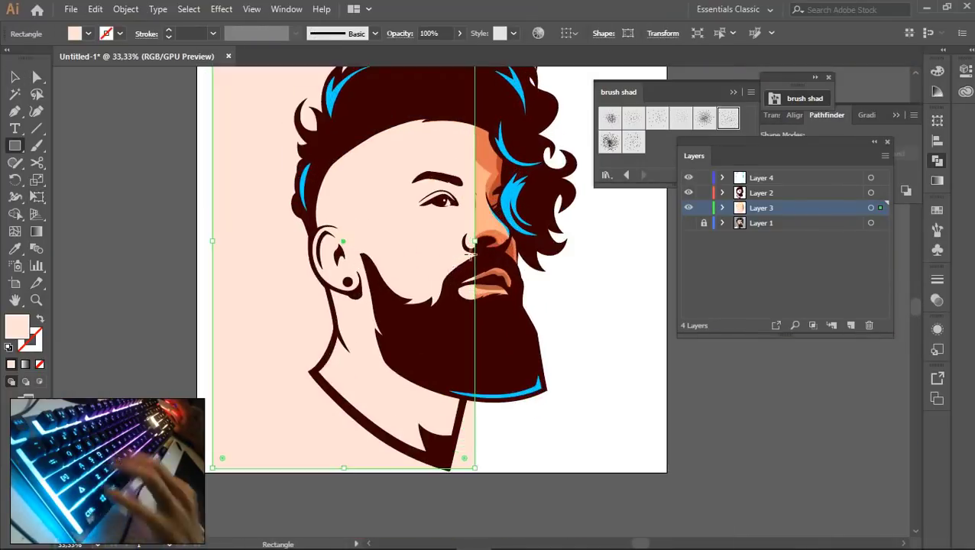
{"action": "key", "text": "i"}
{"action": "left_click", "coordinate": [480, 200]}
Move the blue rectangle to a new layer between Layer 3 and Layer 1
{"action": "key", "text": "v"}
{"action": "key", "text": "ctrl+x"}
{"action": "left_click", "coordinate": [764, 223]}
{"action": "key", "text": "ctrl+l"}
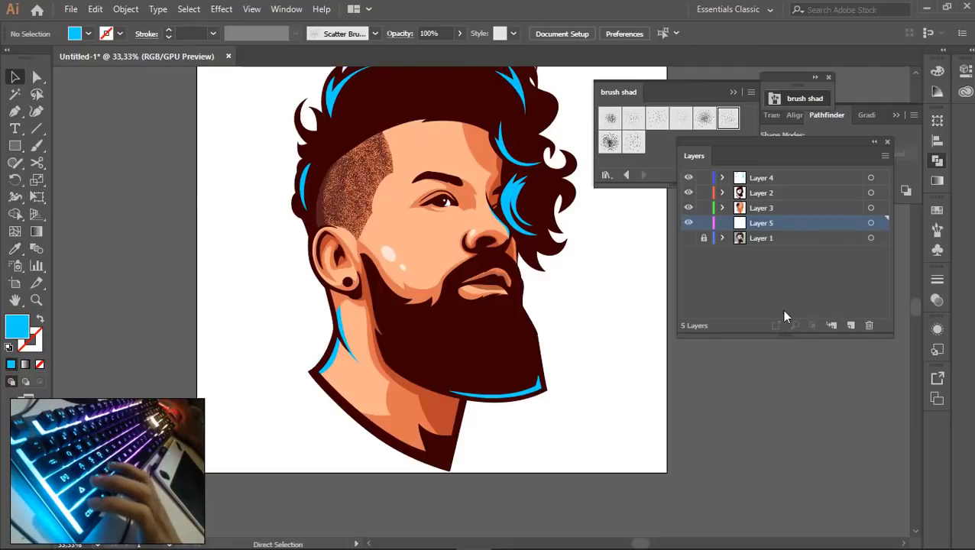
{"action": "key", "text": "ctrl+f"}
{"action": "key", "text": "ctrl+minus"}
{"action": "key", "text": "ctrl+minus"}
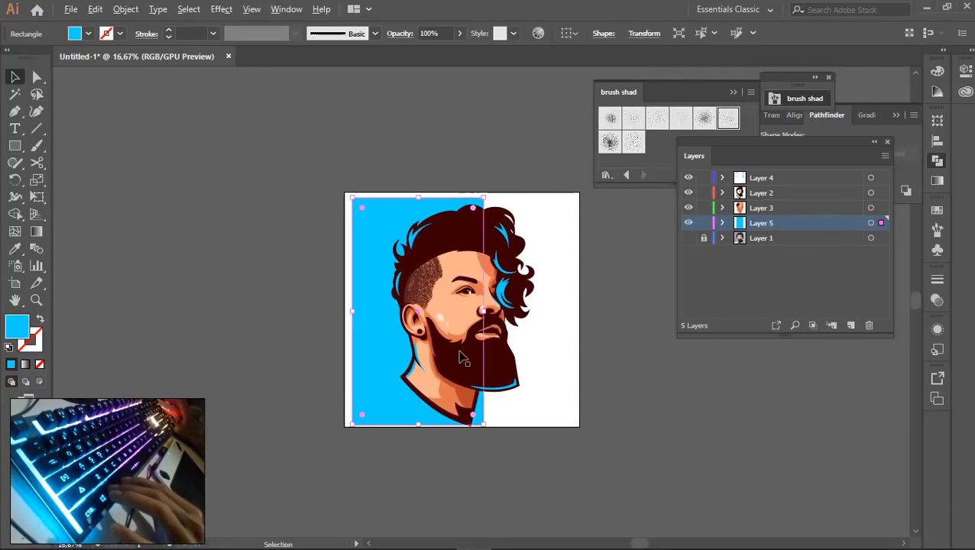
Align the blue rectangle to the artboard's vertical centre
{"action": "key", "text": "shift+F7"}
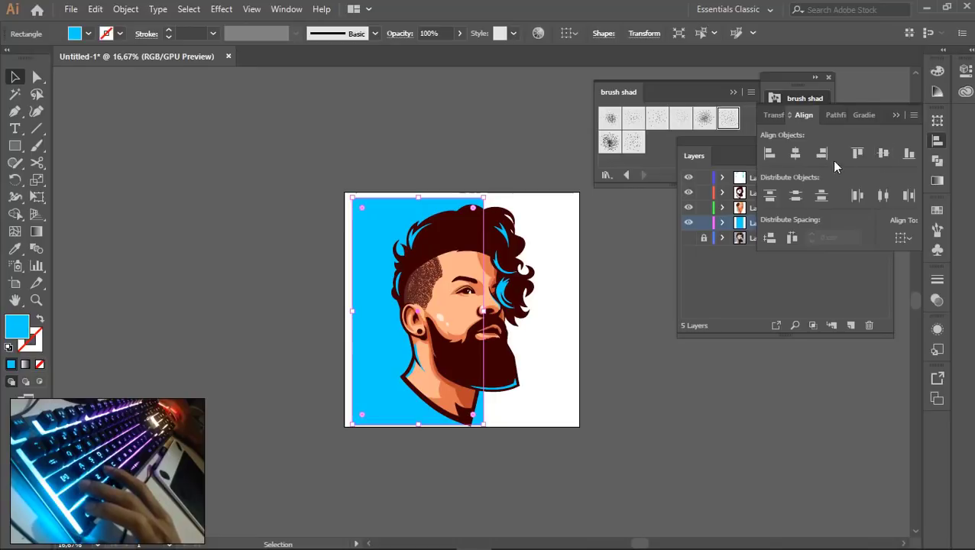
{"action": "left_click", "coordinate": [904, 237]}
{"action": "left_click", "coordinate": [858, 285]}
{"action": "left_click", "coordinate": [883, 153]}
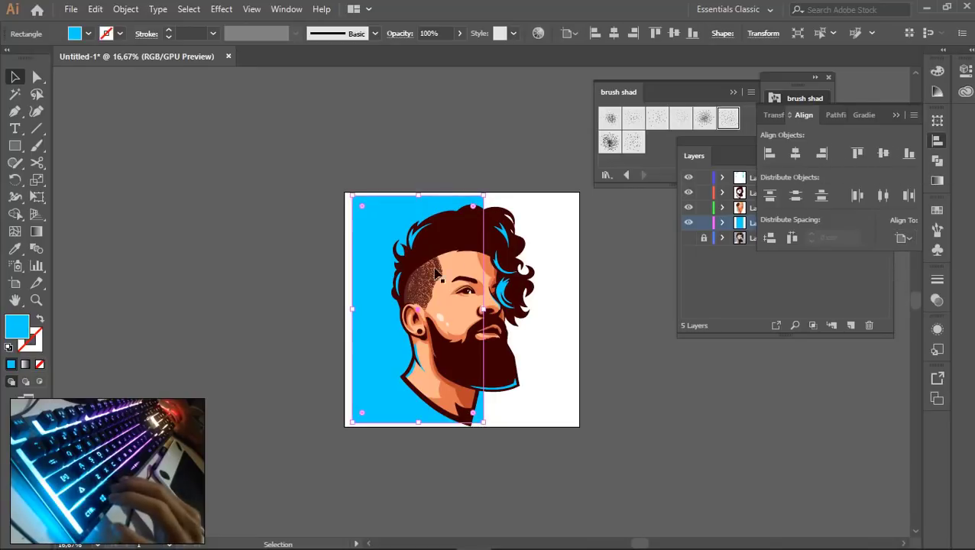
Narrow the blue rectangle so its inner edge sits near the middle of the artboard, and deselect it
{"action": "key", "text": "ctrl+plus"}
{"action": "key", "text": "ctrl+plus"}
{"action": "left_click_drag", "start_coordinate": [474, 292], "coordinate": [447, 299]}
{"action": "left_click", "coordinate": [582, 325]}
{"action": "key", "text": "ctrl+minus"}
{"action": "key", "text": "ctrl+minus"}
{"action": "key", "text": "ctrl+minus"}
{"action": "key", "text": "ctrl+minus"}
{"action": "key", "text": "ctrl+plus"}
{"action": "key", "text": "ctrl+plus"}
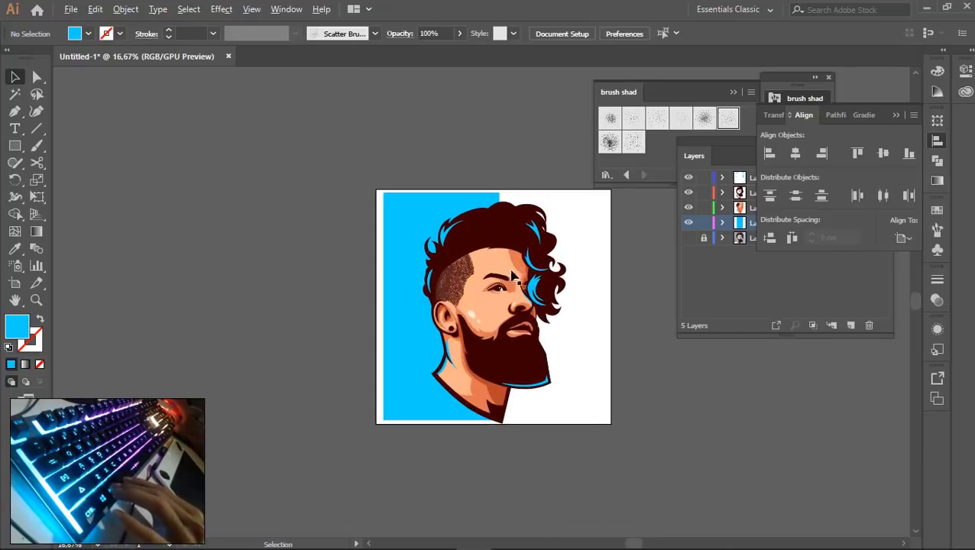
Add a copy of the blue rectangle over the artboard's other half, filled with the hair's maroon and placed behind the blue one
{"action": "scroll", "coordinate": [520, 282], "scroll_direction": "up", "scroll_amount": 1}
{"action": "left_click_drag", "start_coordinate": [585, 313], "coordinate": [509, 314]}
{"action": "left_click_drag", "start_coordinate": [298, 197], "coordinate": [456, 198]}
{"action": "key", "text": "i"}
{"action": "left_click", "coordinate": [435, 190]}
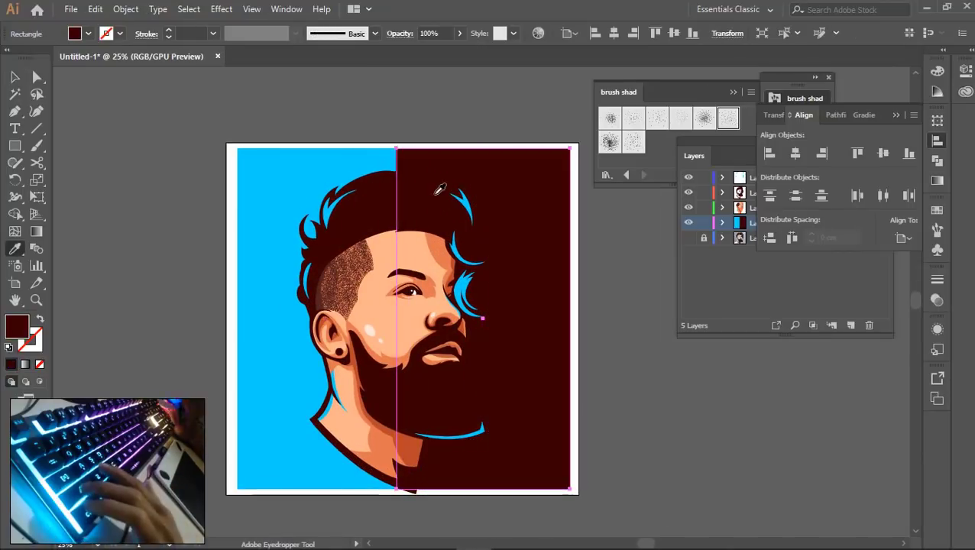
{"action": "key", "text": "ctrl+shift+a"}
{"action": "key", "text": "v"}
{"action": "scroll", "coordinate": [431, 200], "scroll_direction": "down", "scroll_amount": 1}
Duplicate all portrait artwork without the two background rectangles and unite the copy into one silhouette
{"action": "key", "text": "ctrl+a"}
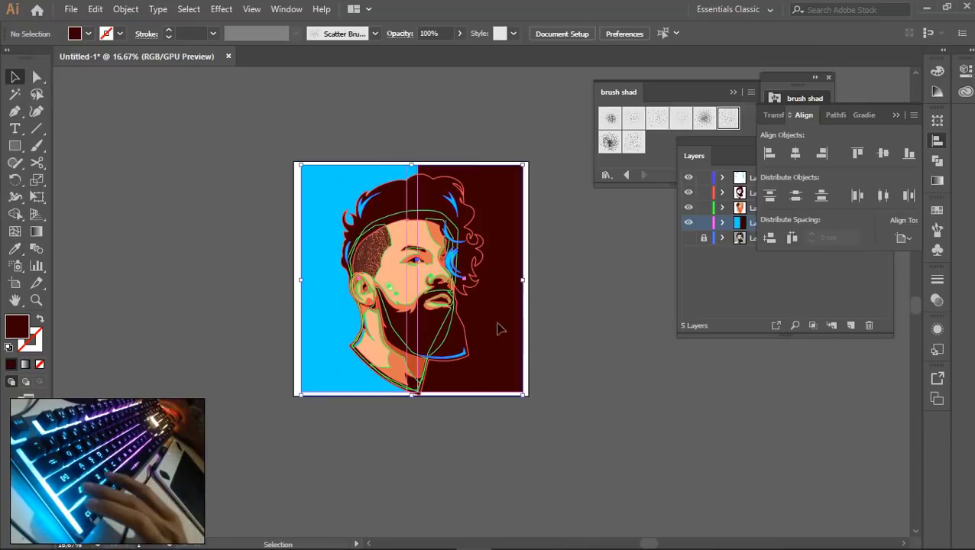
{"action": "left_click", "coordinate": [500, 329], "text": "shift"}
{"action": "left_click", "coordinate": [330, 222], "text": "shift"}
{"action": "key", "text": "v"}
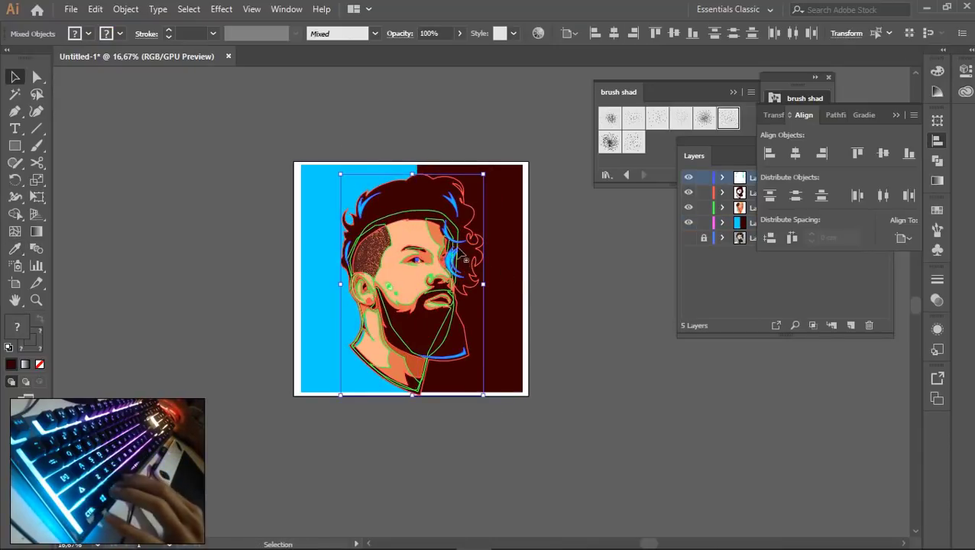
{"action": "left_click", "coordinate": [746, 274]}
{"action": "key", "text": "a"}
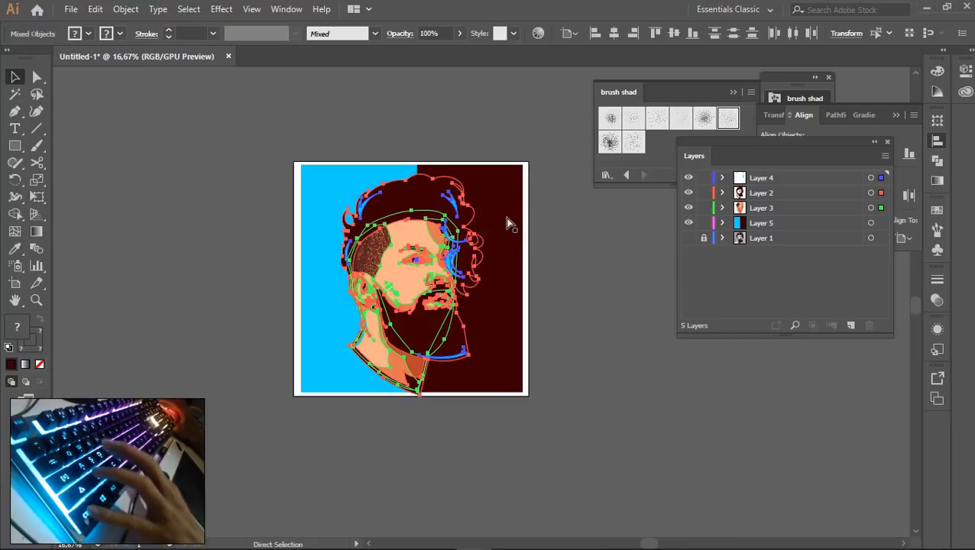
{"action": "key", "text": "v"}
{"action": "key", "text": "shift+ctrl+F9"}
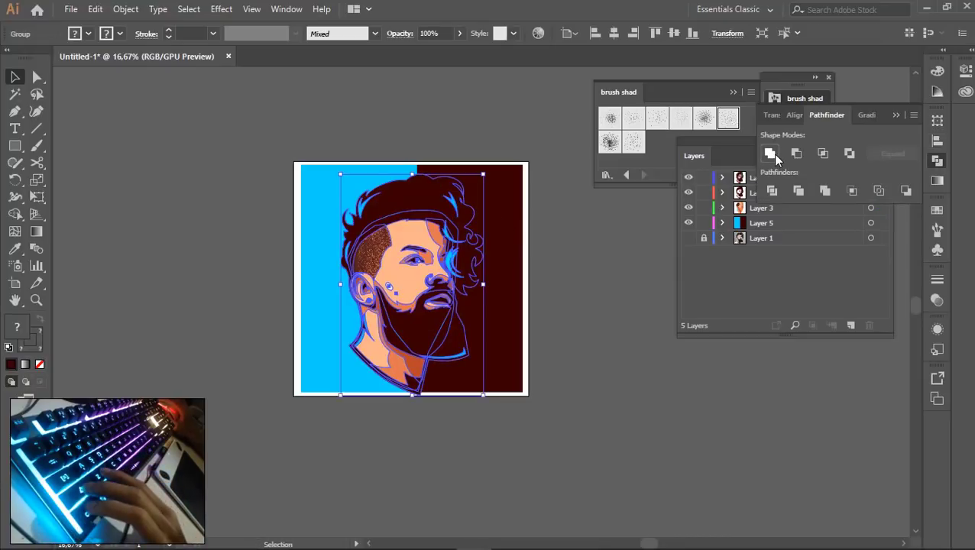
{"action": "left_click", "coordinate": [770, 153]}
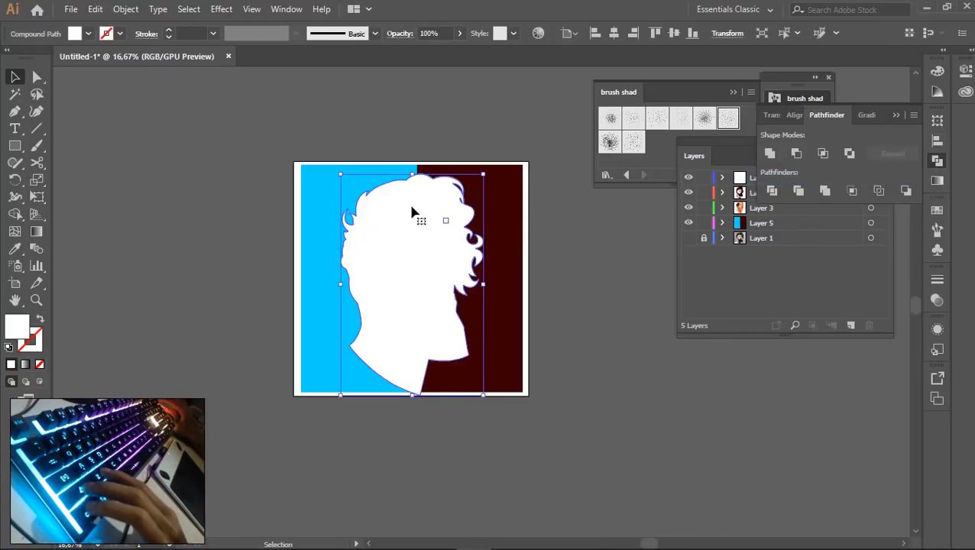
Offset the silhouette's path by 0,7 cm with round joins and merge the result into one white shape
{"action": "left_click", "coordinate": [126, 9]}
{"action": "mouse_move", "coordinate": [191, 333]}
{"action": "left_click", "coordinate": [371, 390]}
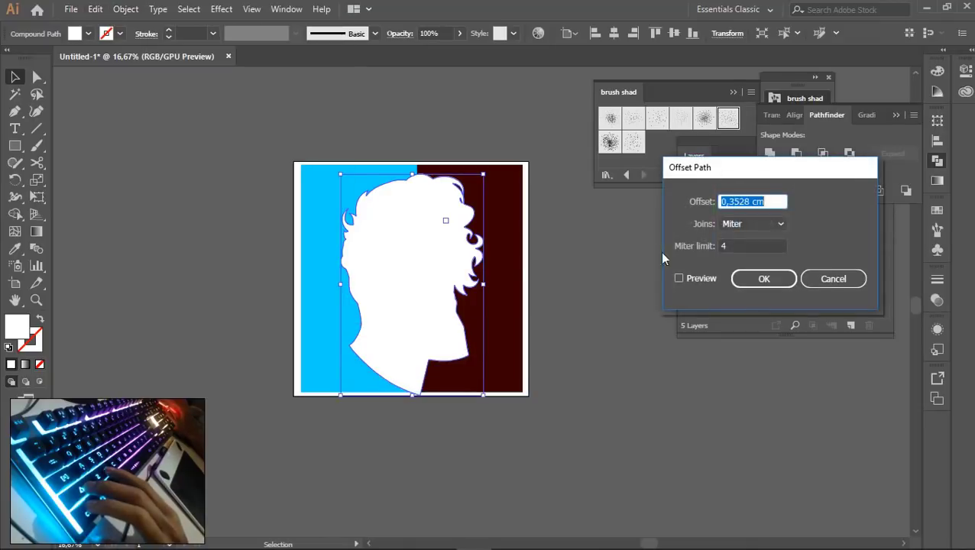
{"action": "left_click", "coordinate": [680, 278]}
{"action": "left_click", "coordinate": [746, 200]}
{"action": "type", "text": "0,7"}
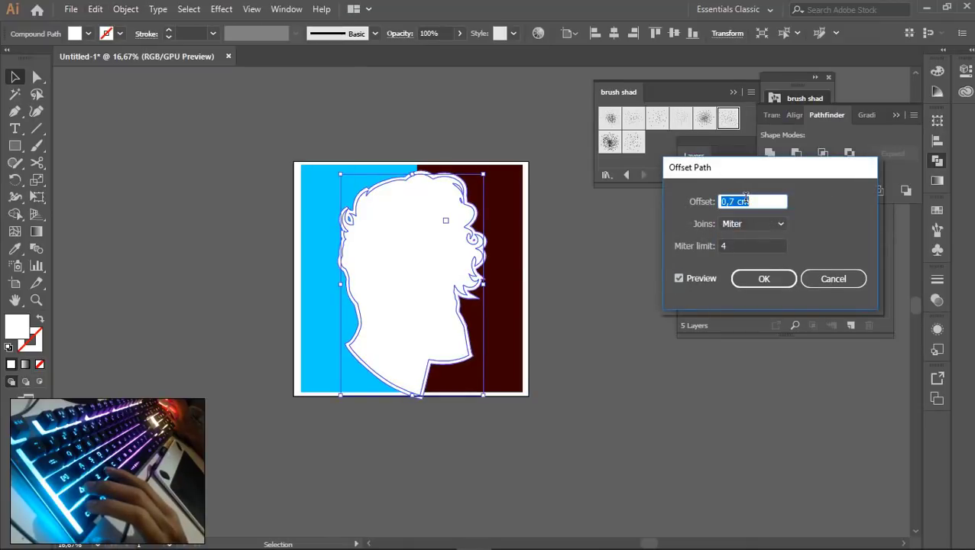
{"action": "left_click", "coordinate": [737, 224]}
{"action": "left_click", "coordinate": [739, 256]}
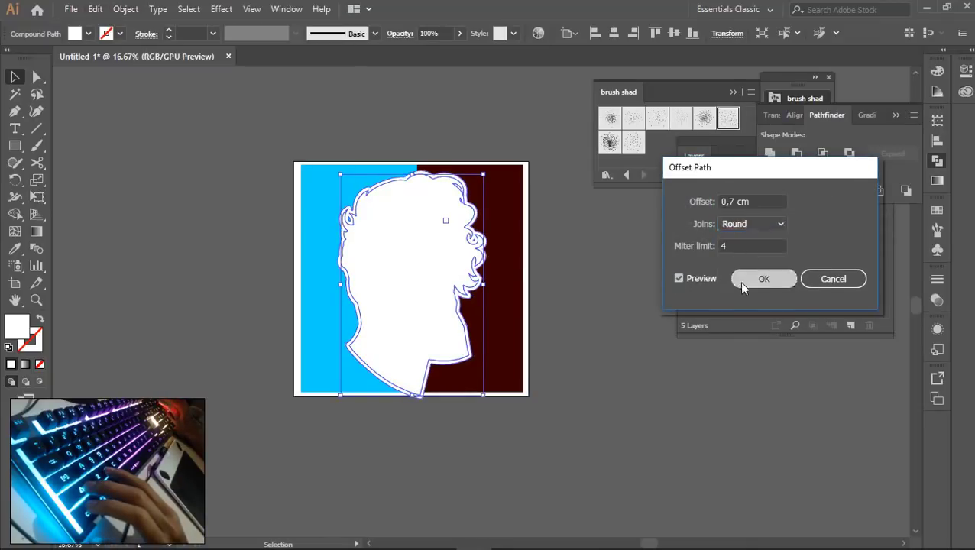
{"action": "left_click", "coordinate": [764, 278]}
{"action": "key", "text": "Delete"}
{"action": "left_click", "coordinate": [446, 222]}
Move the white silhouette to Layer 5 so it forms an outline behind the portrait and in front of the backgrounds
{"action": "scroll", "coordinate": [446, 221], "scroll_direction": "up", "scroll_amount": 3}
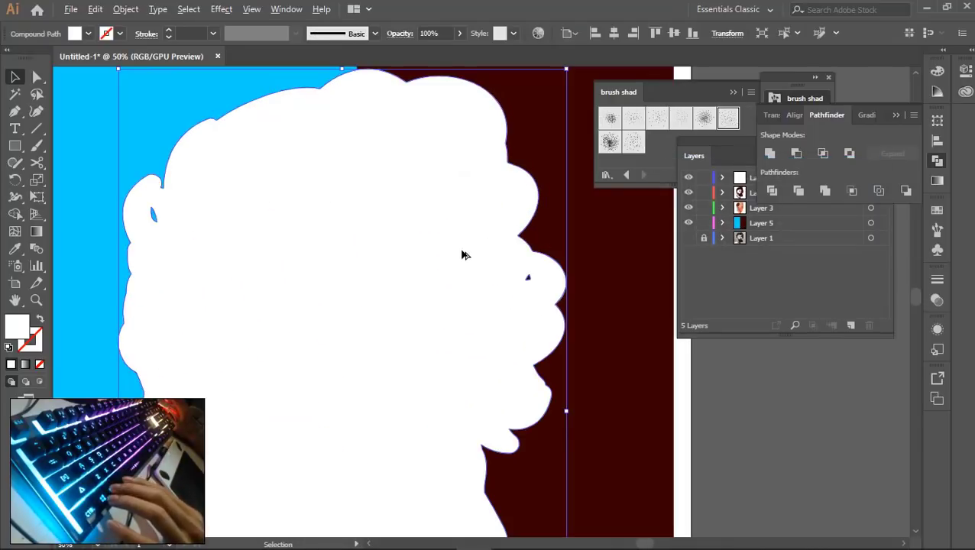
{"action": "scroll", "coordinate": [461, 254], "scroll_direction": "down", "scroll_amount": 2}
{"action": "key", "text": "ctrl+shift+bracketleft"}
{"action": "key", "text": "ctrl+x"}
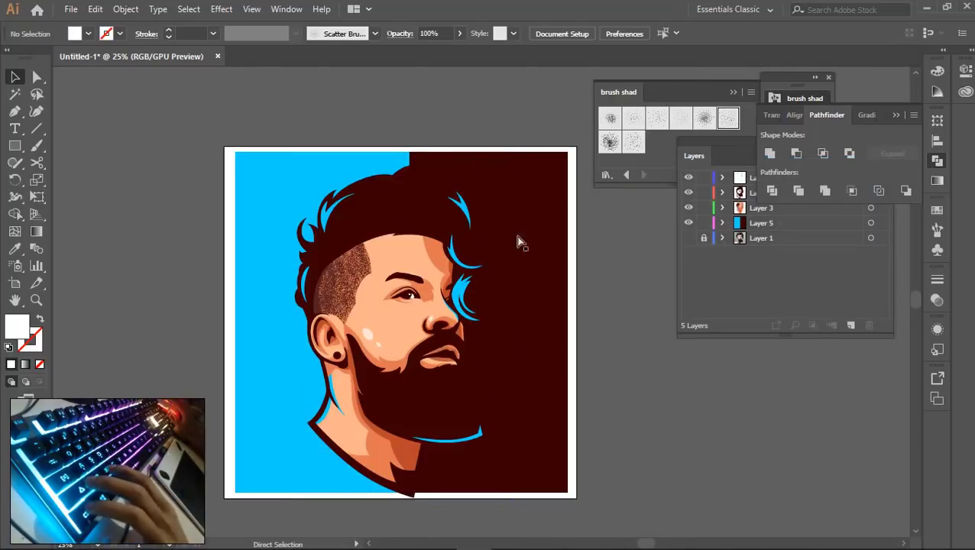
{"action": "left_click", "coordinate": [761, 224]}
{"action": "key", "text": "ctrl+b"}
{"action": "scroll", "coordinate": [599, 253], "scroll_direction": "down", "scroll_amount": 2}
{"action": "scroll", "coordinate": [584, 305], "scroll_direction": "up", "scroll_amount": 2}
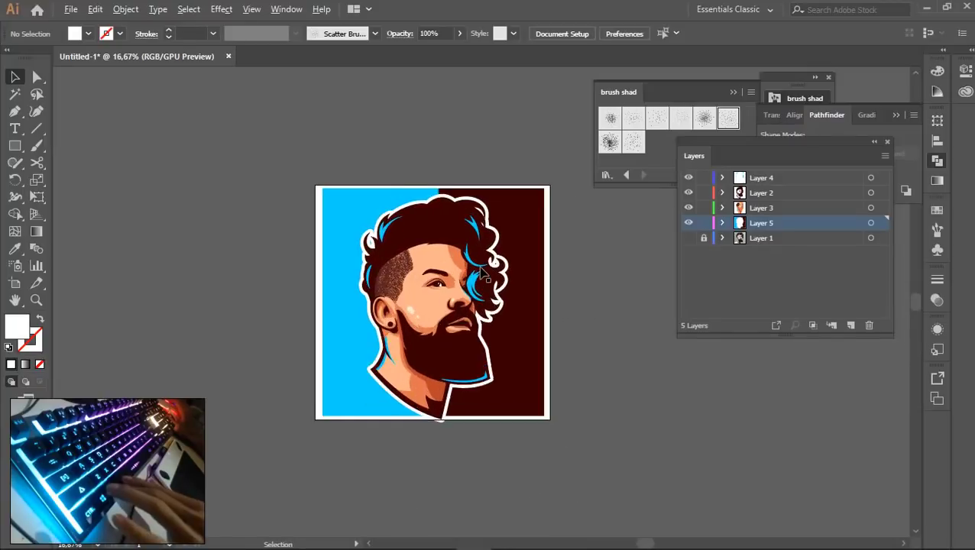
Expand the stippled shaved-hair clip group and deselect it
{"action": "key", "text": "ctrl+a"}
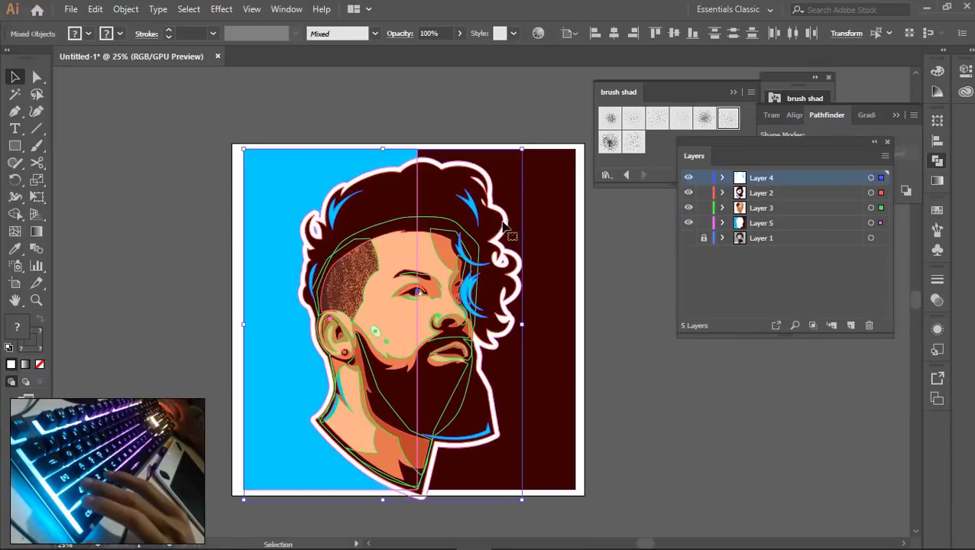
{"action": "left_click", "coordinate": [125, 9]}
{"action": "key", "text": "ctrl+7"}
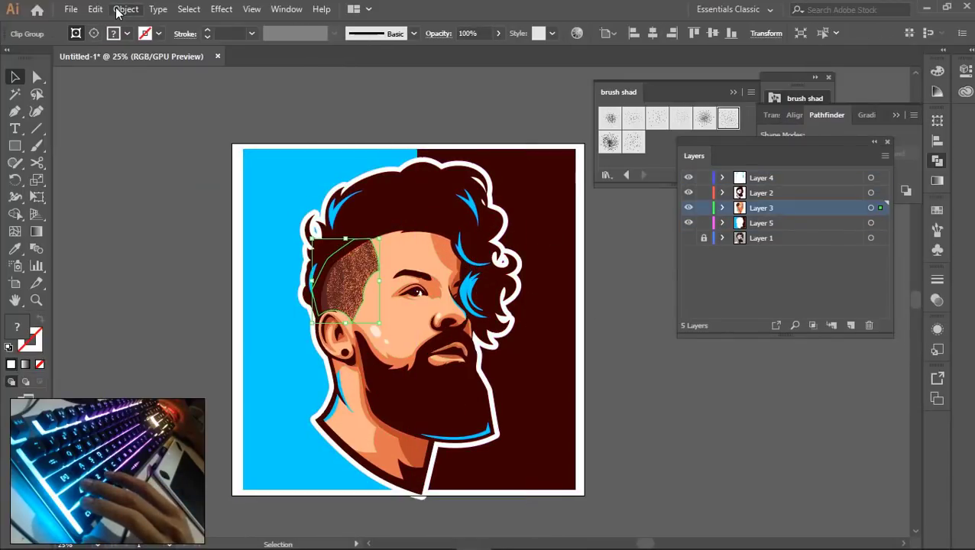
{"action": "left_click", "coordinate": [120, 9]}
{"action": "left_click", "coordinate": [192, 163]}
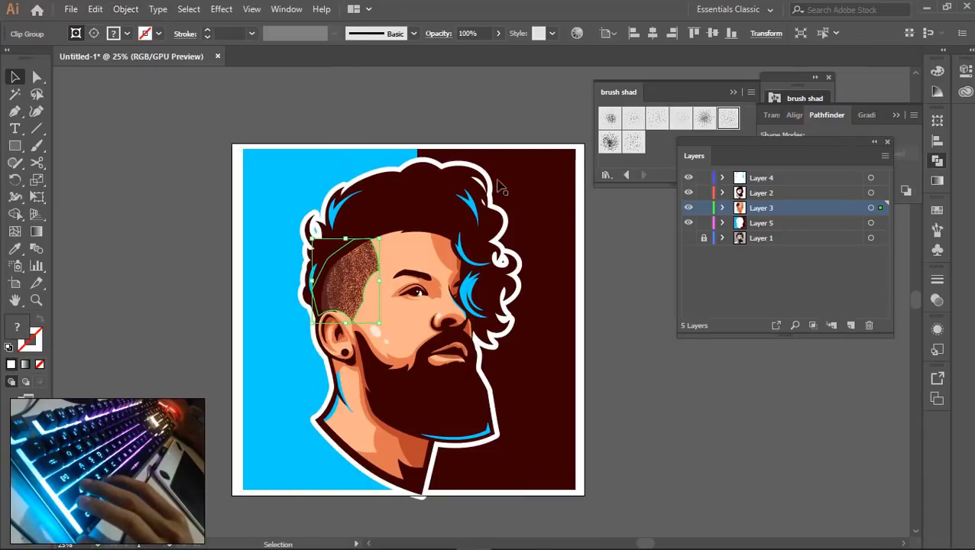
{"action": "left_click", "coordinate": [125, 10]}
{"action": "left_click", "coordinate": [194, 162]}
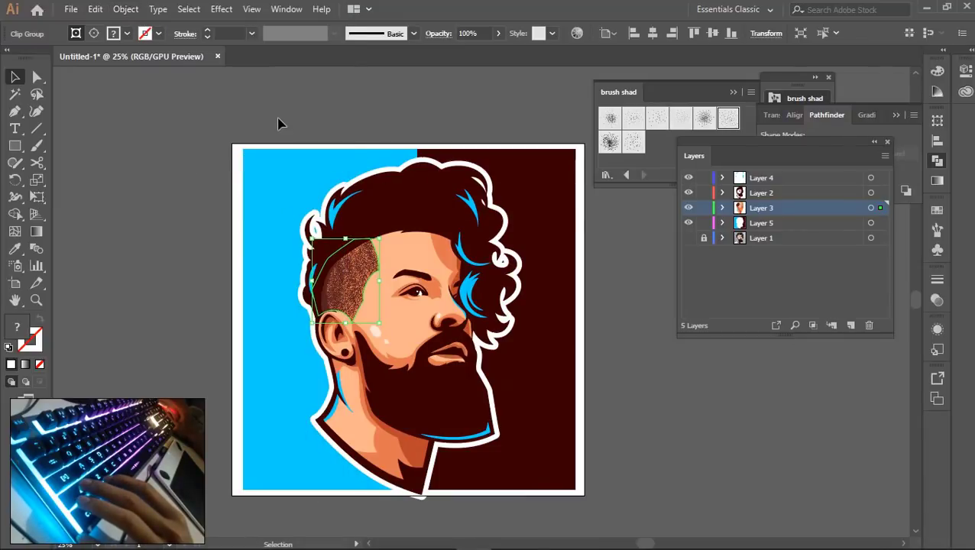
{"action": "left_click", "coordinate": [278, 118]}
Scale down the portrait with its white outline, excluding the background rectangles, and move it slightly up on the artboard
{"action": "key", "text": "ctrl+a"}
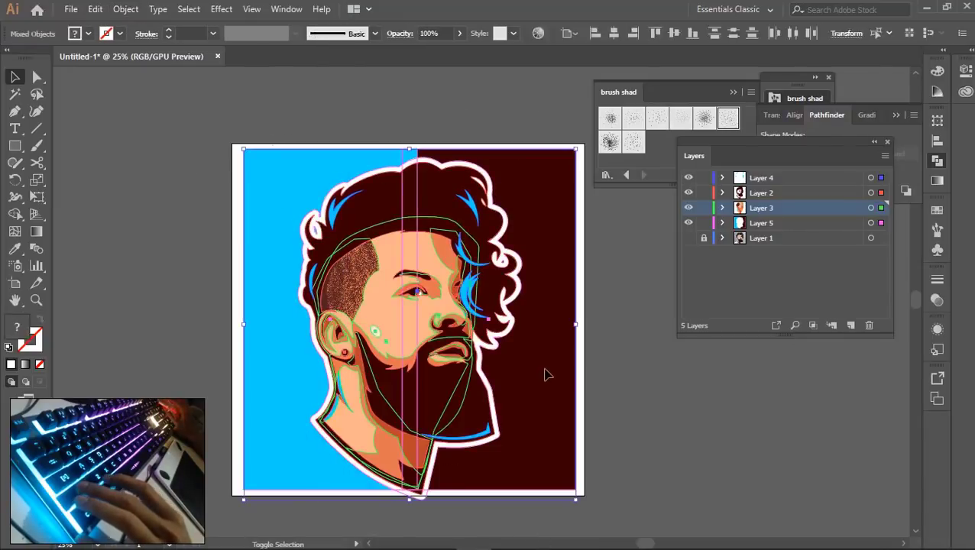
{"action": "left_click", "coordinate": [434, 154], "text": "shift"}
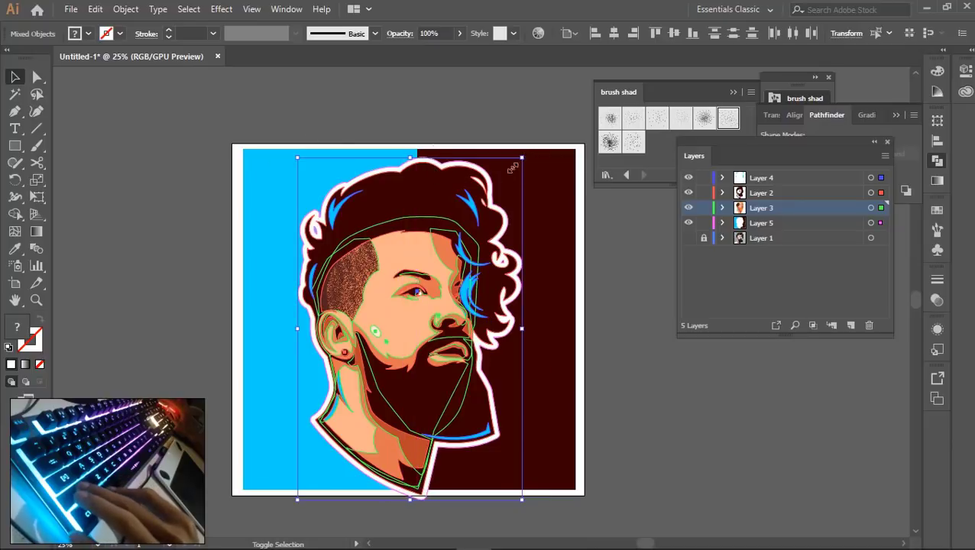
{"action": "left_click_drag", "start_coordinate": [512, 168], "coordinate": [493, 197]}
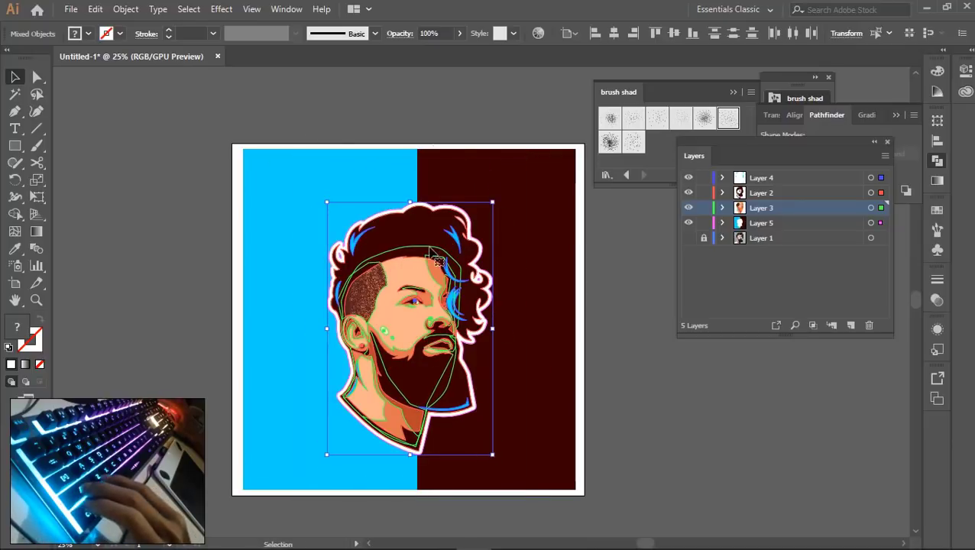
{"action": "scroll", "coordinate": [361, 298], "scroll_direction": "up", "scroll_amount": 5}
{"action": "scroll", "coordinate": [361, 298], "scroll_direction": "down", "scroll_amount": 4}
{"action": "left_click_drag", "start_coordinate": [419, 278], "coordinate": [422, 242]}
{"action": "key", "text": "ctrl+shift+a"}
Hide the panels and examine the finished portrait on its two-colour background
{"action": "scroll", "coordinate": [462, 276], "scroll_direction": "down", "scroll_amount": 3}
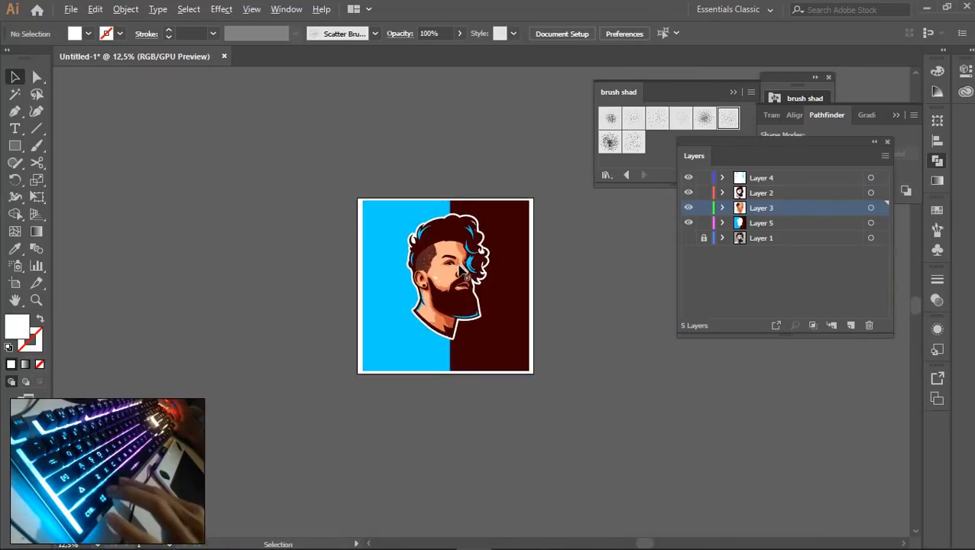
{"action": "scroll", "coordinate": [464, 277], "scroll_direction": "up", "scroll_amount": 2}
{"action": "key", "text": "Tab"}
{"action": "left_click_drag", "start_coordinate": [470, 253], "coordinate": [535, 271]}
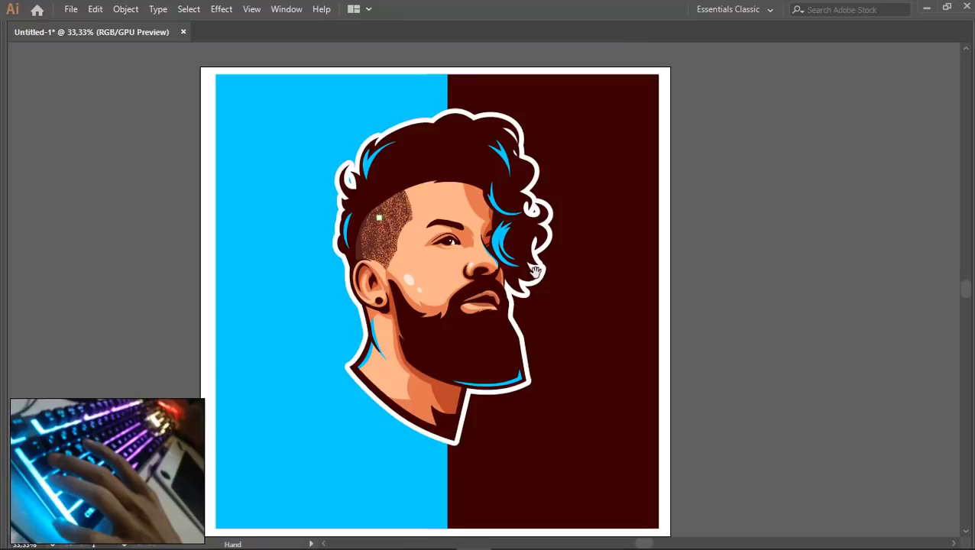
{"action": "mouse_move", "coordinate": [520, 540]}
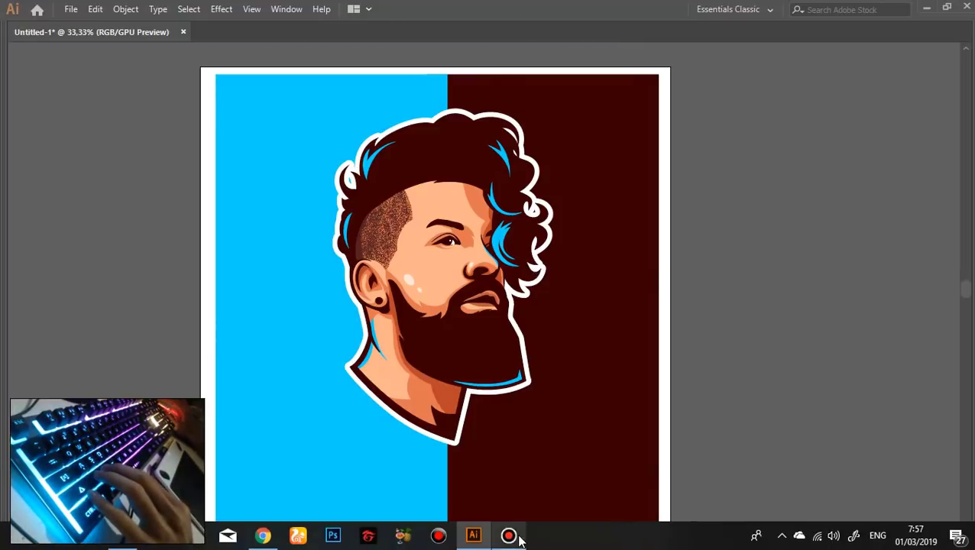